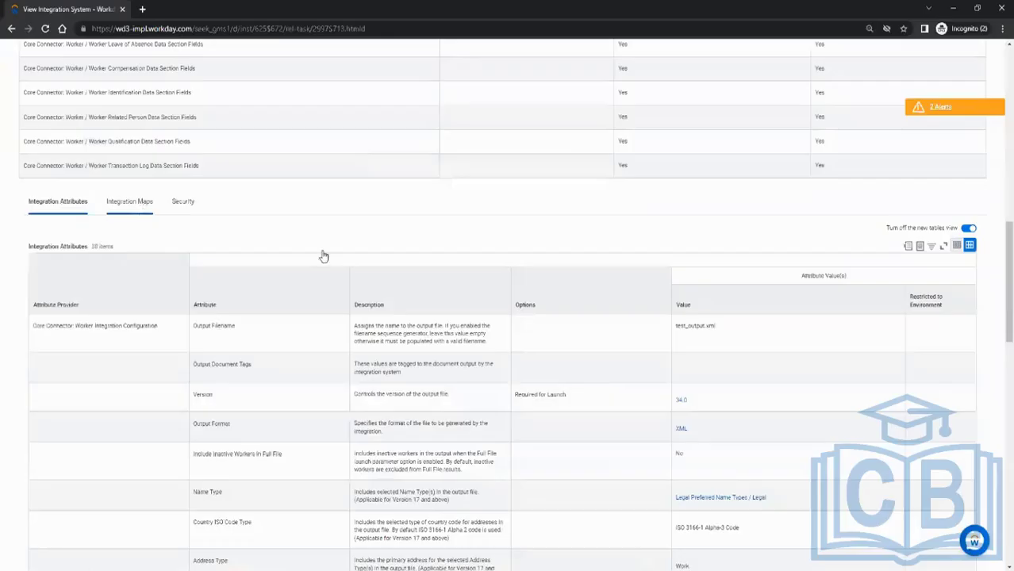
Open the integration maps configuration for the INT_TEST integration system.
{"action": "scroll", "coordinate": [303, 216], "scroll_direction": "down", "scroll_amount": 5}
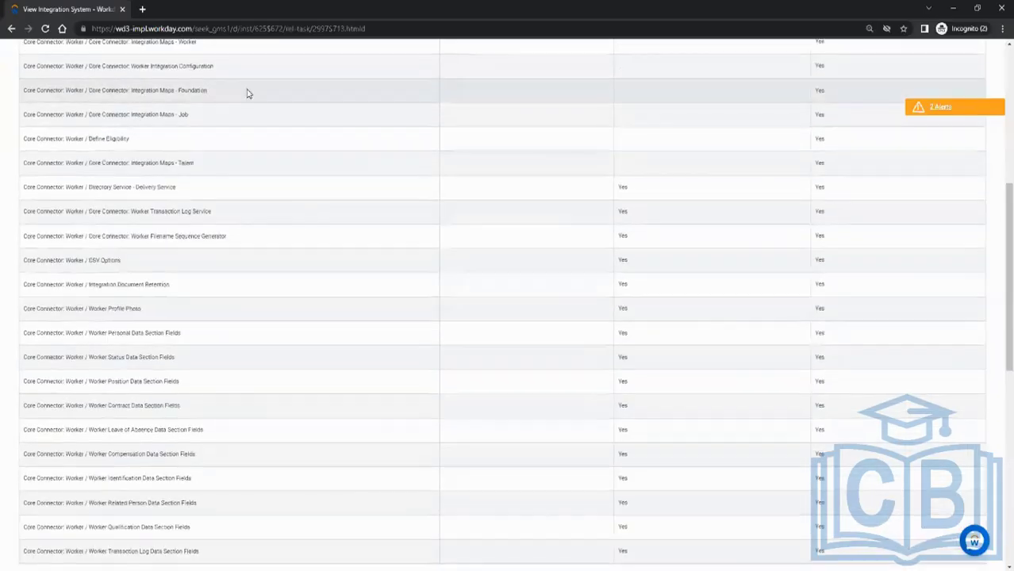
{"action": "scroll", "coordinate": [247, 92], "scroll_direction": "up", "scroll_amount": 5}
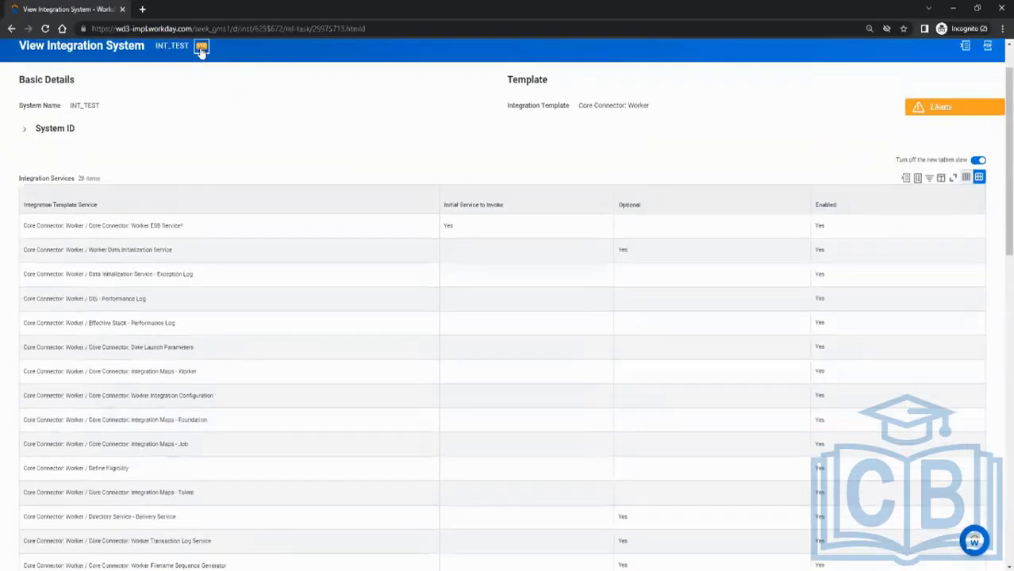
{"action": "left_click", "coordinate": [202, 50]}
{"action": "mouse_move", "coordinate": [231, 99]}
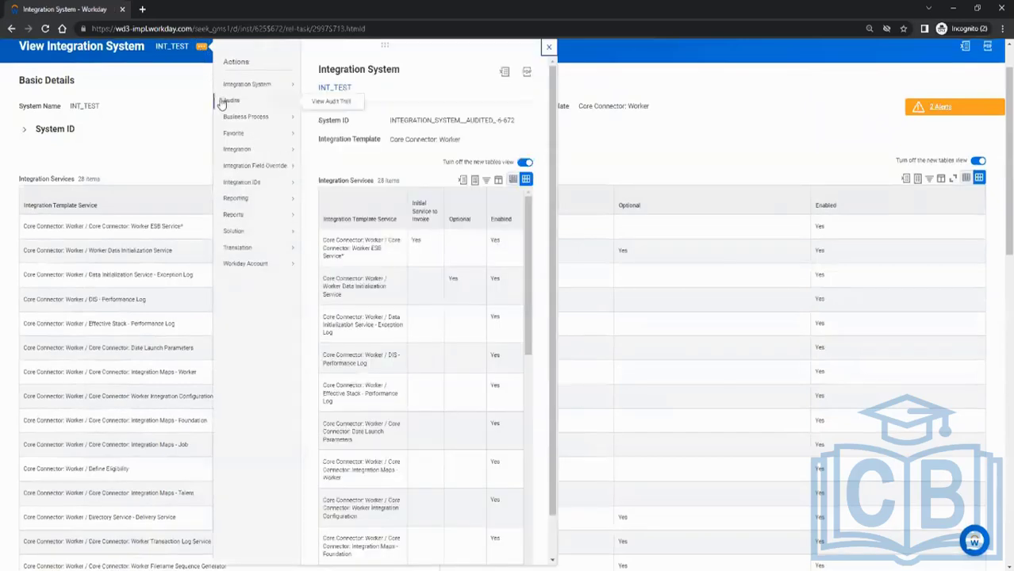
{"action": "mouse_move", "coordinate": [278, 89]}
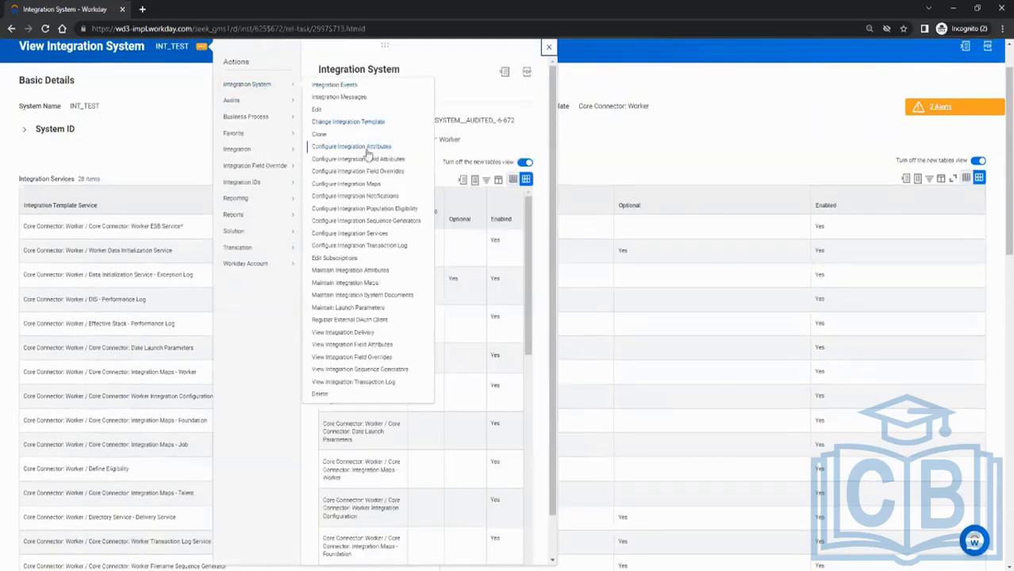
{"action": "left_click", "coordinate": [366, 191]}
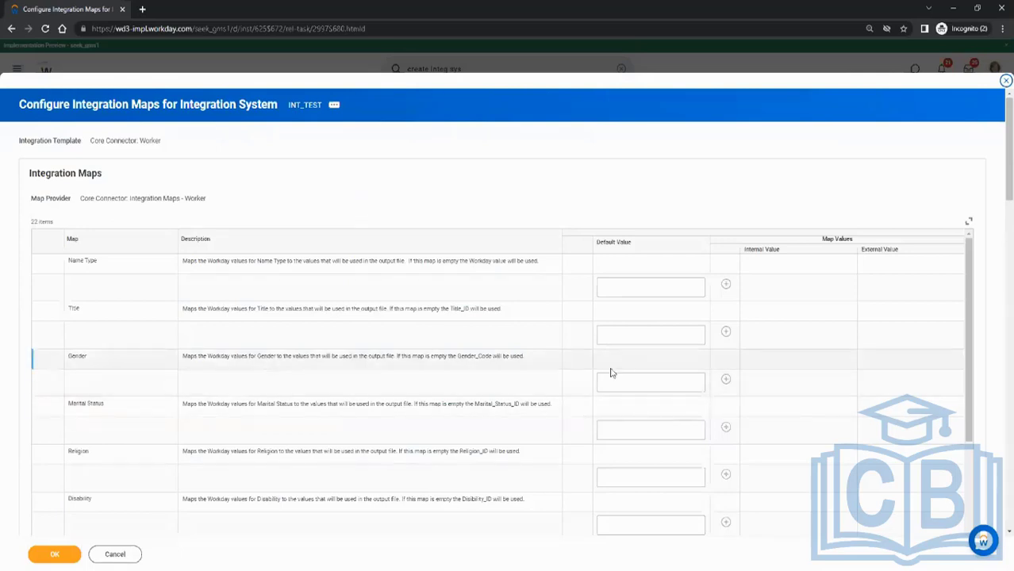
Add a Gender map entry that maps the internal value Male to the external value M.
{"action": "left_click", "coordinate": [708, 379]}
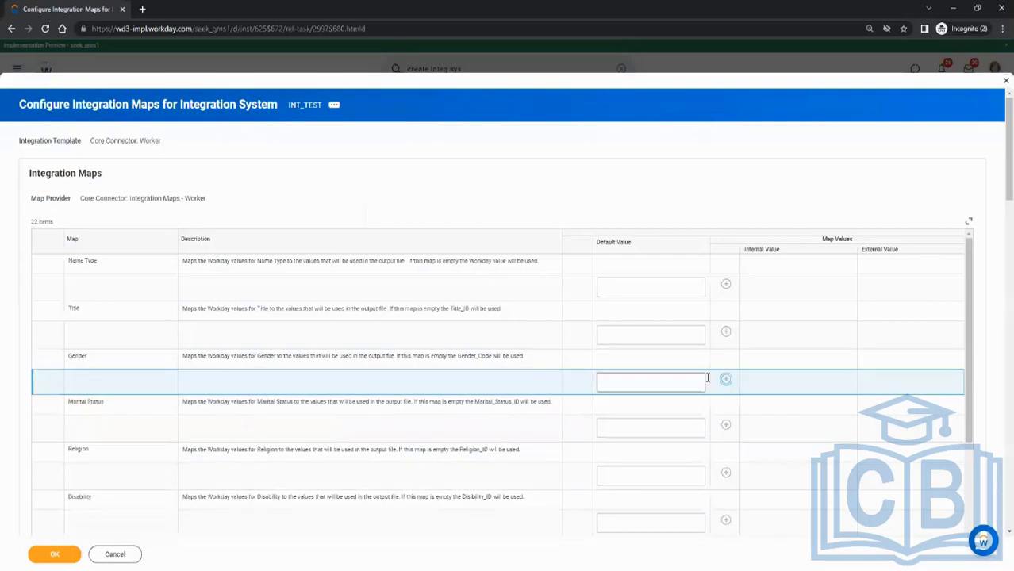
{"action": "left_click", "coordinate": [726, 379]}
{"action": "left_click", "coordinate": [797, 411]}
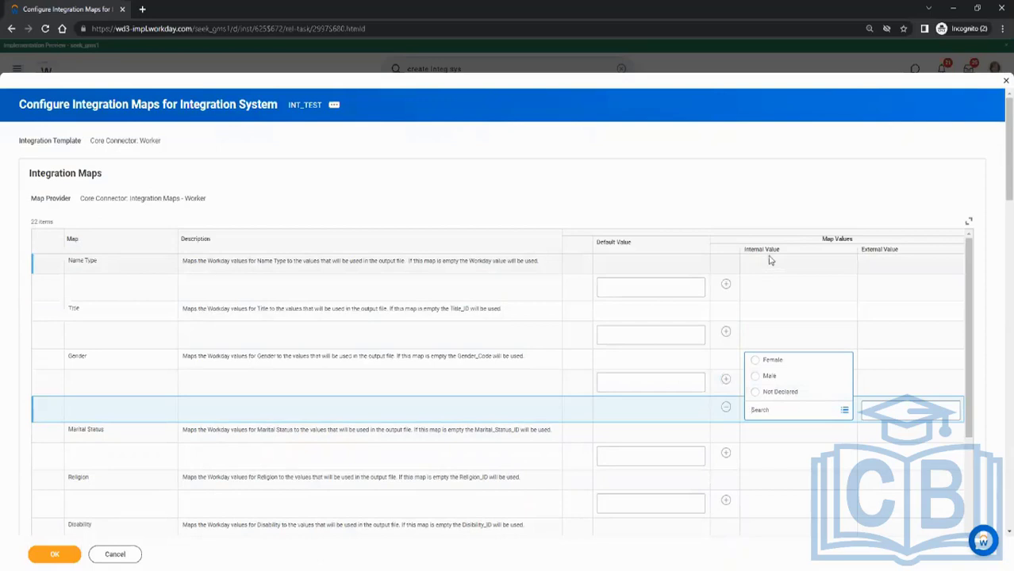
{"action": "left_click", "coordinate": [780, 374]}
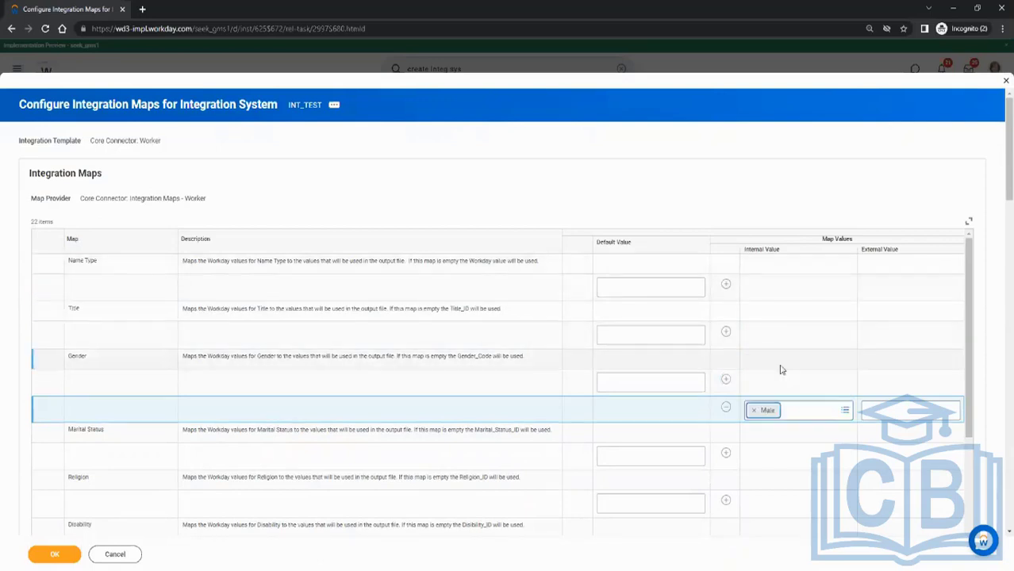
{"action": "left_click", "coordinate": [888, 412]}
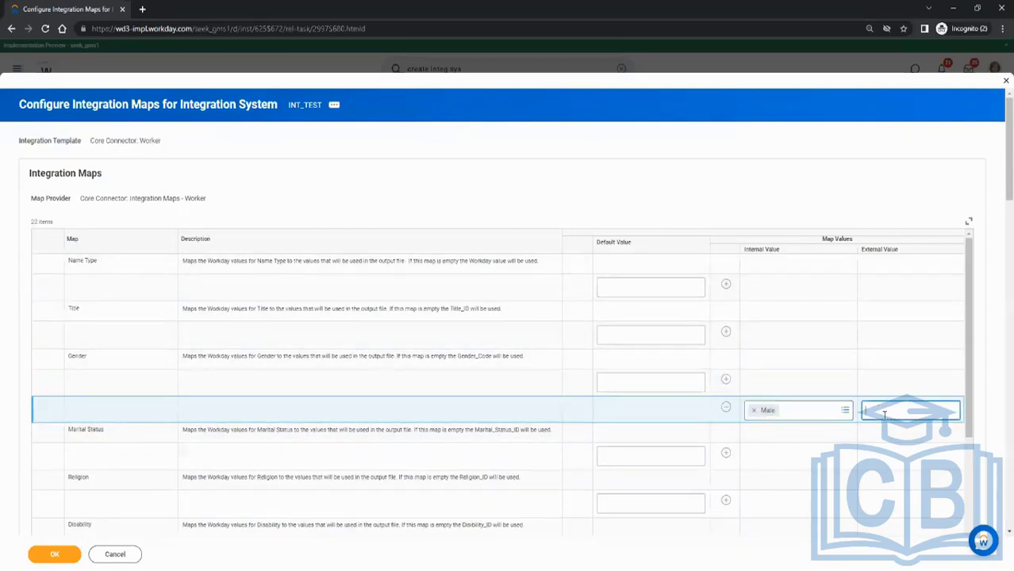
{"action": "type", "text": "M"}
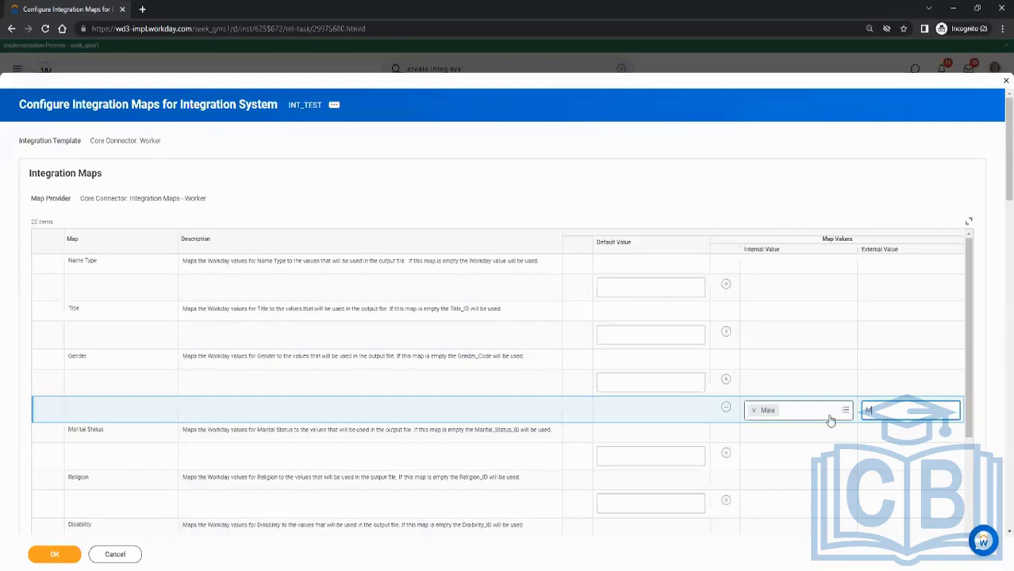
Add another Gender map entry that maps the internal value Female to the external value F.
{"action": "left_click", "coordinate": [725, 380]}
{"action": "left_click", "coordinate": [780, 409]}
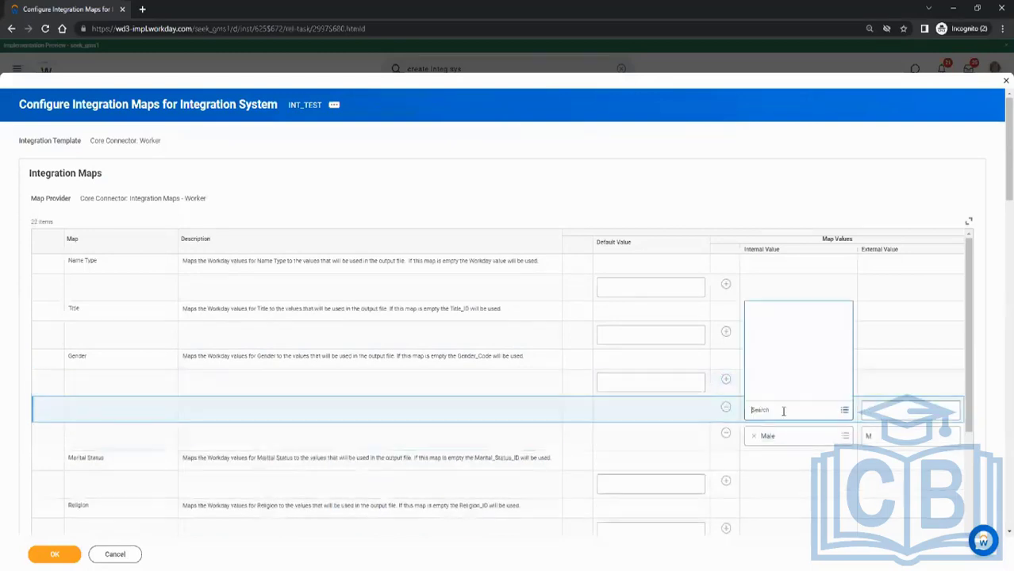
{"action": "left_click", "coordinate": [771, 360]}
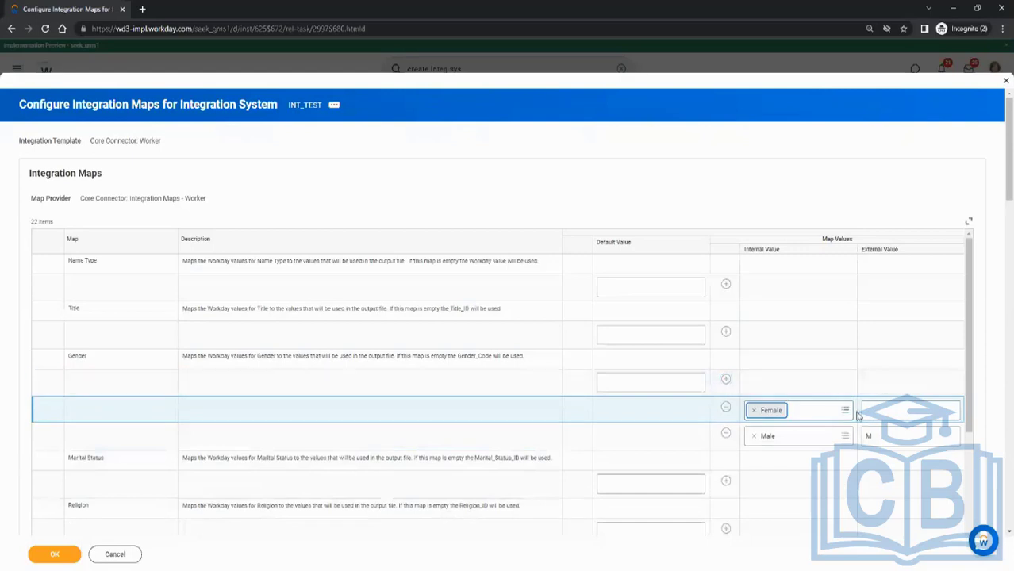
{"action": "left_click", "coordinate": [877, 410]}
{"action": "type", "text": "F"}
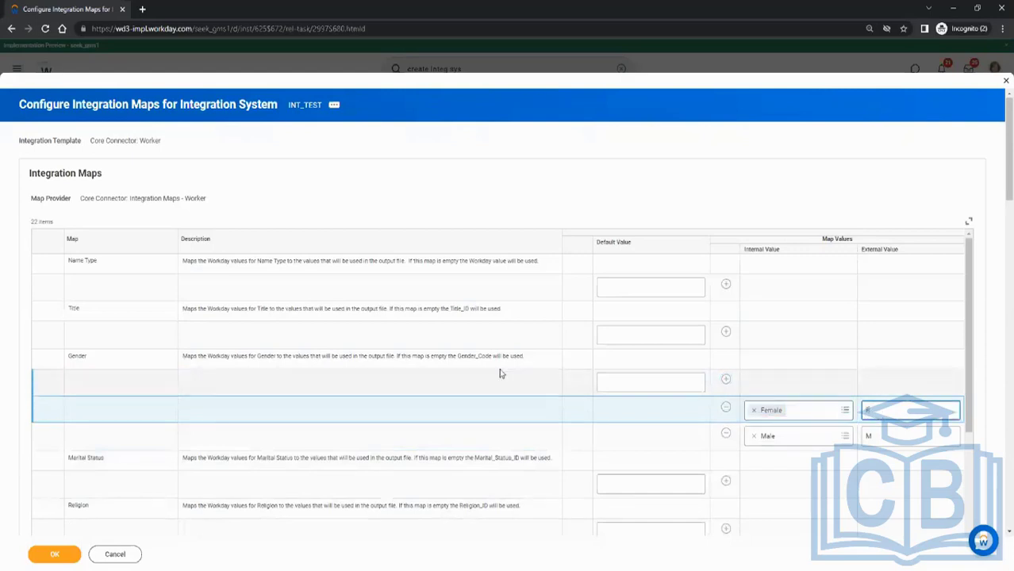
Add a Title map entry that maps the United States of America title Dr. to the external value D.
{"action": "left_click", "coordinate": [725, 330]}
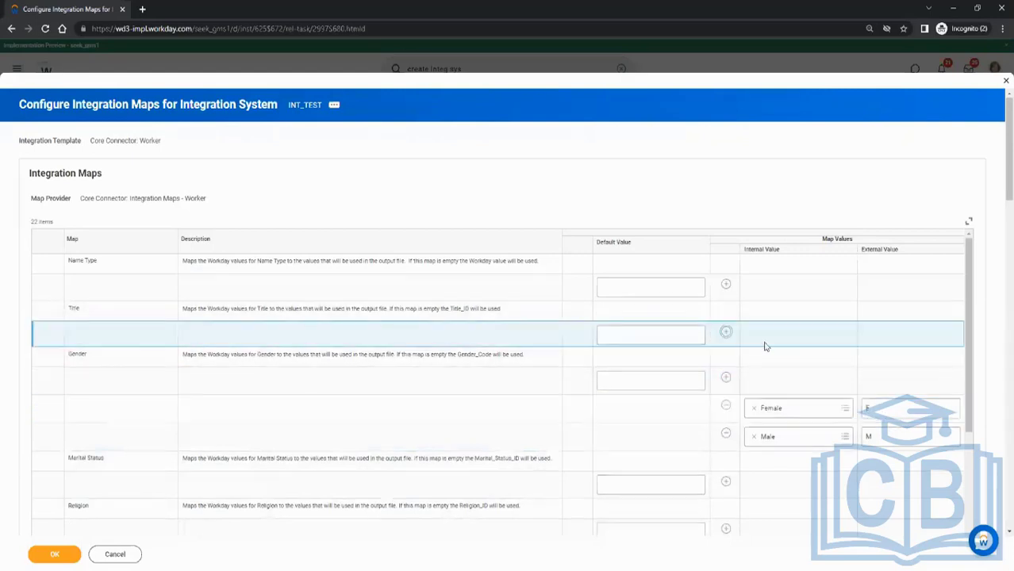
{"action": "left_click", "coordinate": [801, 362]}
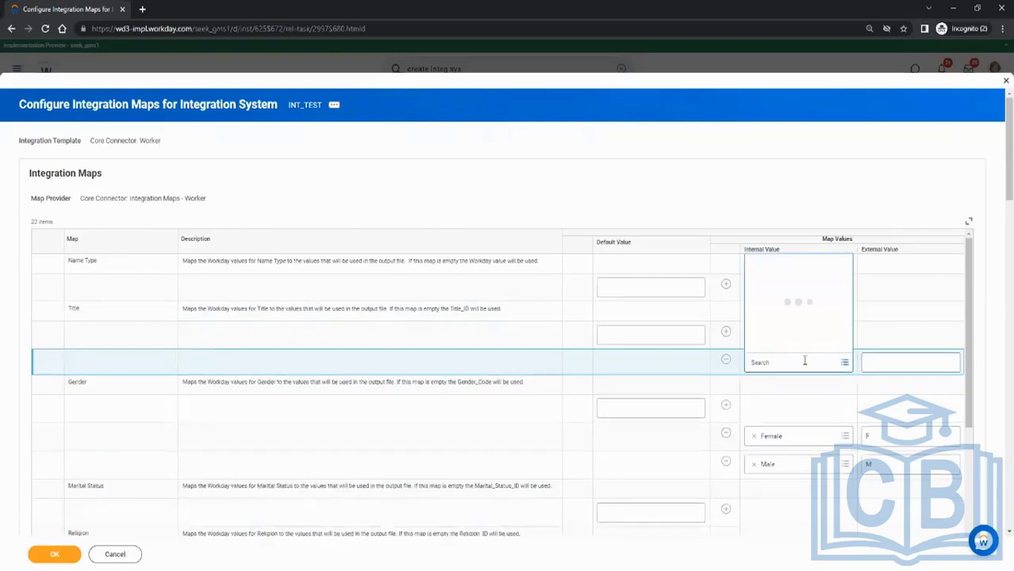
{"action": "left_click", "coordinate": [790, 346]}
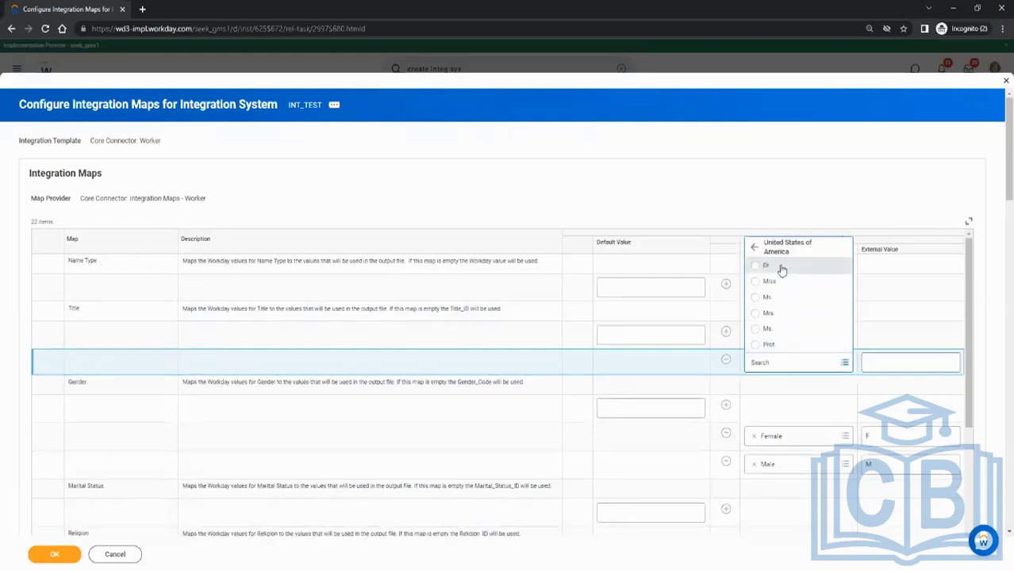
{"action": "left_click", "coordinate": [780, 265]}
{"action": "left_click", "coordinate": [885, 362]}
{"action": "type", "text": "D"}
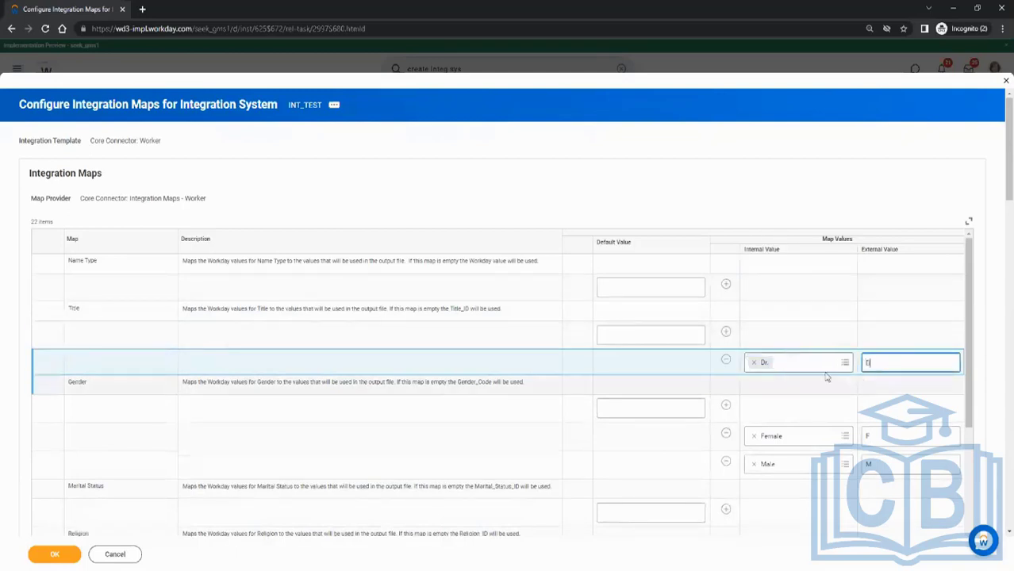
{"action": "left_click", "coordinate": [725, 331]}
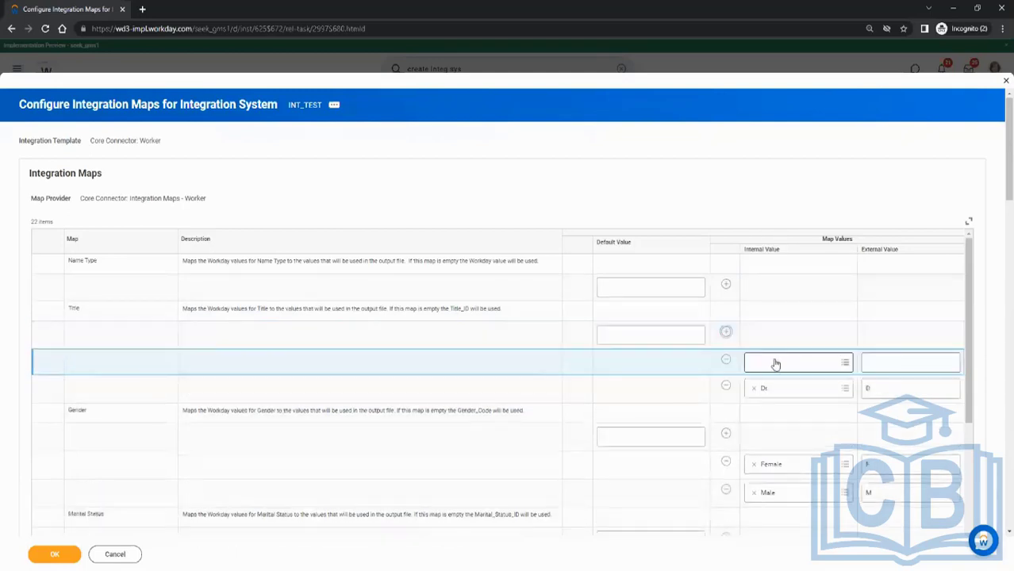
{"action": "left_click", "coordinate": [770, 368]}
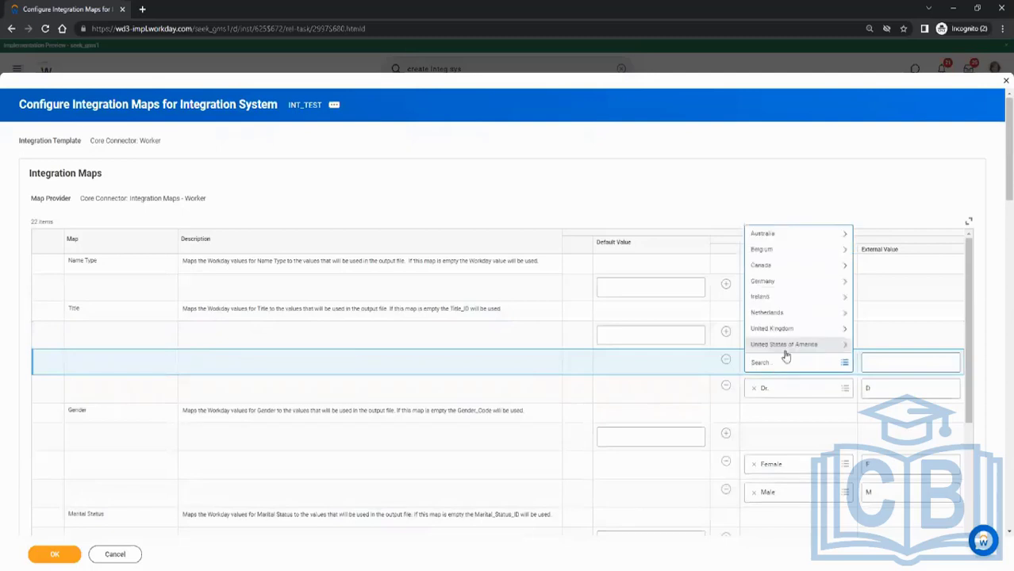
{"action": "left_click", "coordinate": [789, 344]}
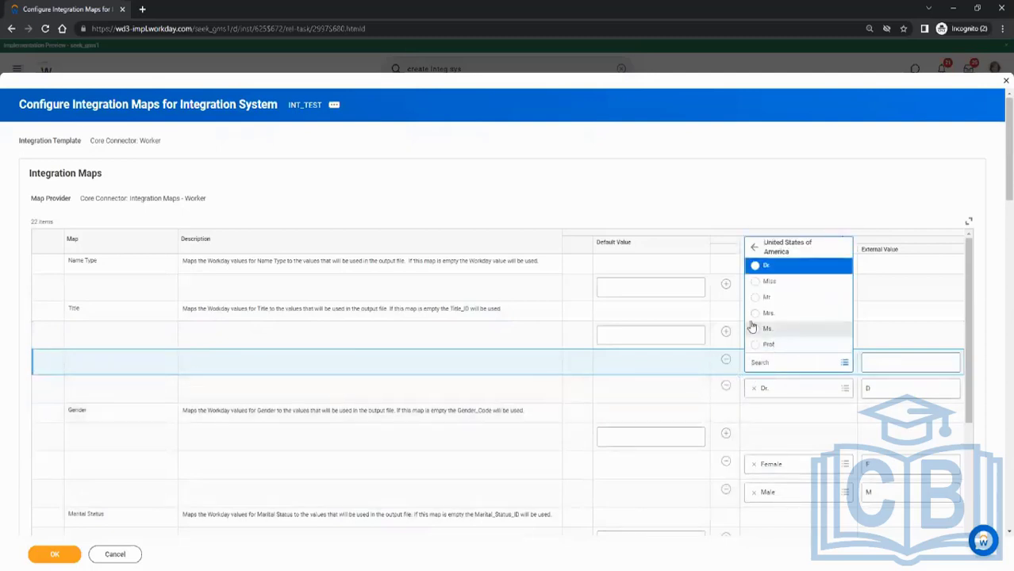
{"action": "left_click", "coordinate": [726, 360]}
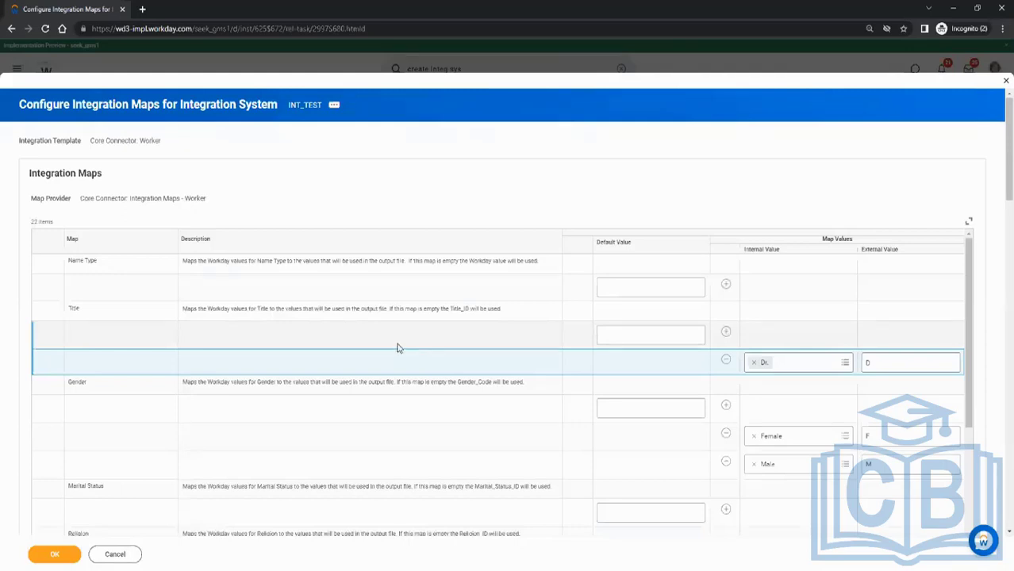
Add a blank Marital Status map entry and browse the marital statuses offered for United States of America without choosing one.
{"action": "scroll", "coordinate": [535, 340], "scroll_direction": "down", "scroll_amount": 2}
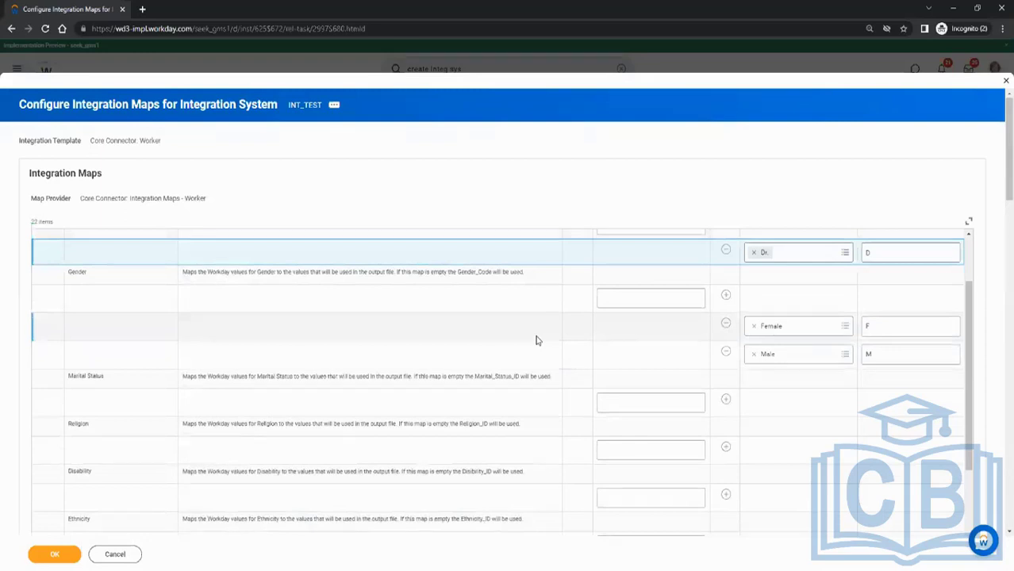
{"action": "scroll", "coordinate": [464, 353], "scroll_direction": "down", "scroll_amount": 3}
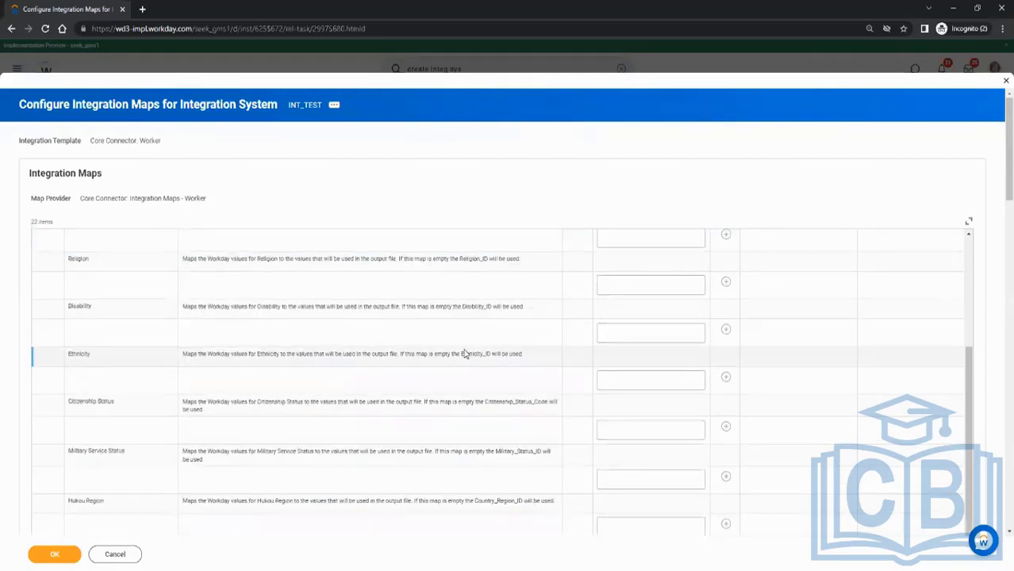
{"action": "scroll", "coordinate": [459, 351], "scroll_direction": "up", "scroll_amount": 1}
{"action": "scroll", "coordinate": [654, 351], "scroll_direction": "up", "scroll_amount": 2}
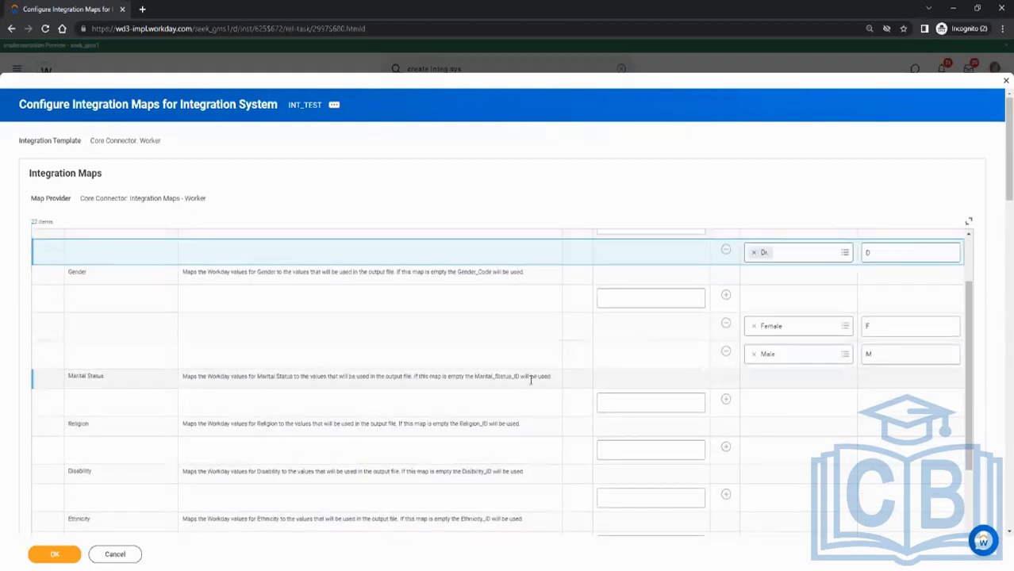
{"action": "left_click", "coordinate": [725, 400]}
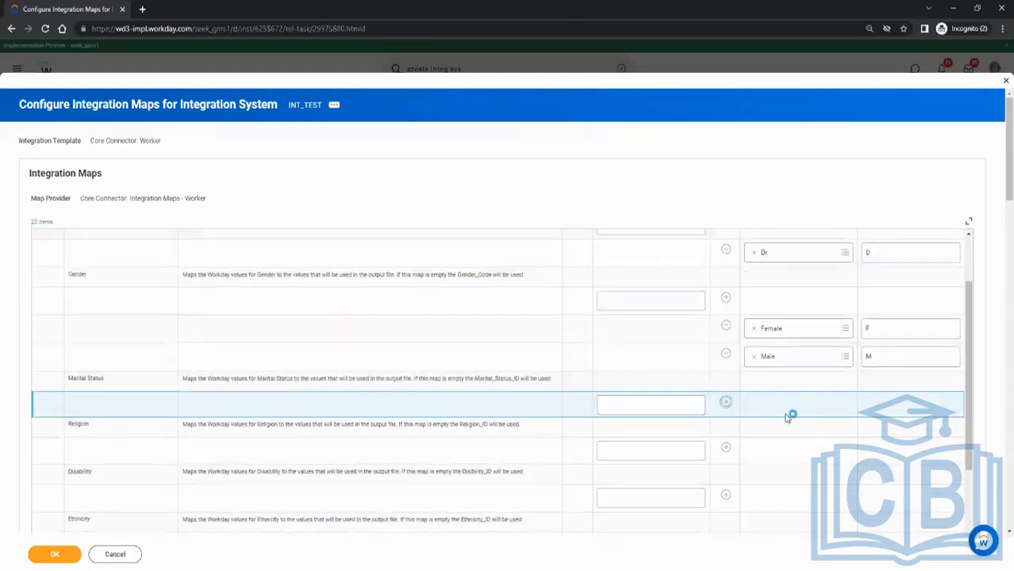
{"action": "left_click", "coordinate": [794, 434]}
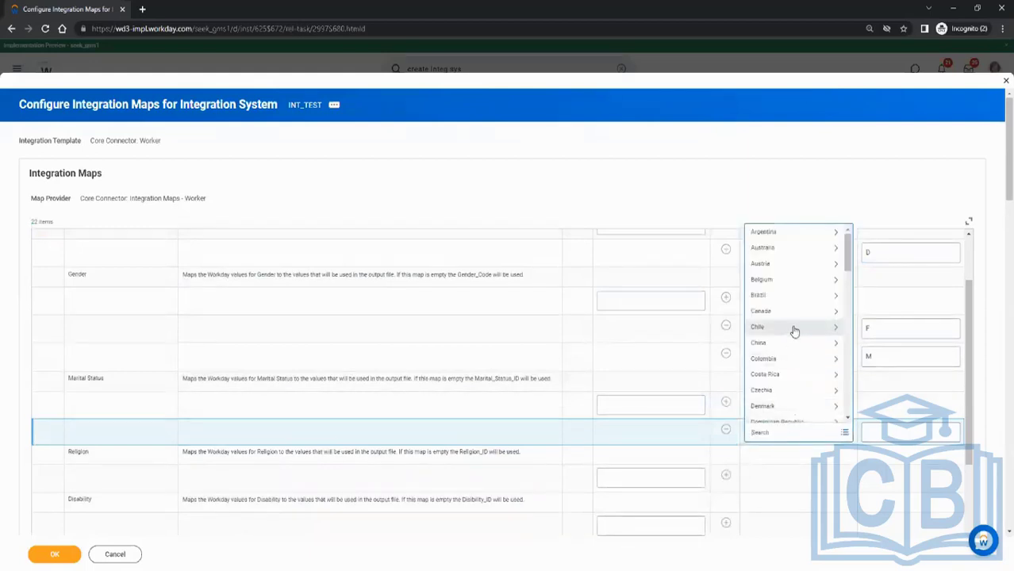
{"action": "scroll", "coordinate": [796, 373], "scroll_direction": "down", "scroll_amount": 2}
{"action": "scroll", "coordinate": [796, 371], "scroll_direction": "down", "scroll_amount": 8}
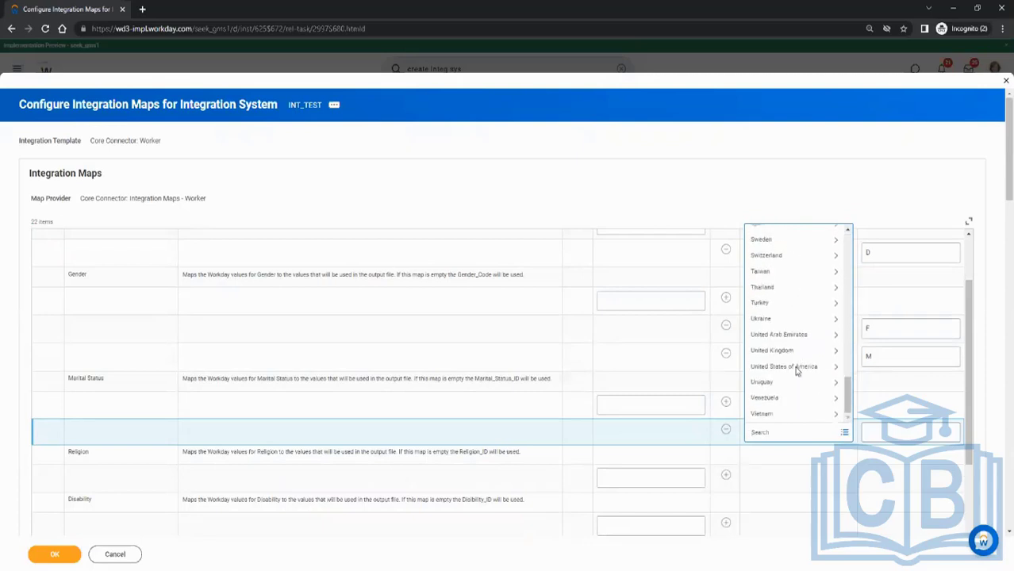
{"action": "left_click", "coordinate": [797, 371]}
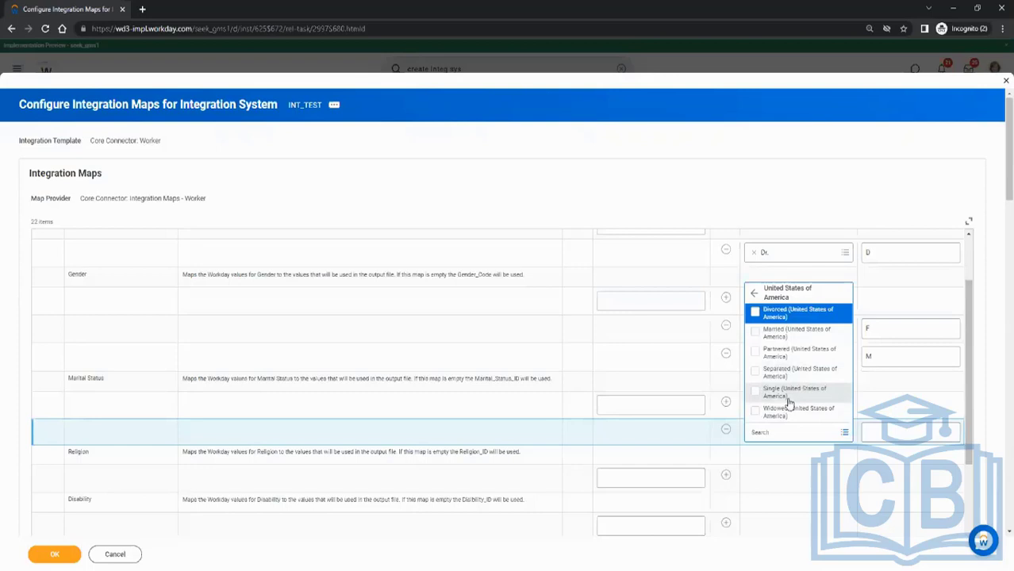
{"action": "left_click", "coordinate": [698, 381]}
Review the remaining Core Connector worker maps and try to save the integration maps configuration.
{"action": "scroll", "coordinate": [656, 367], "scroll_direction": "down", "scroll_amount": 3}
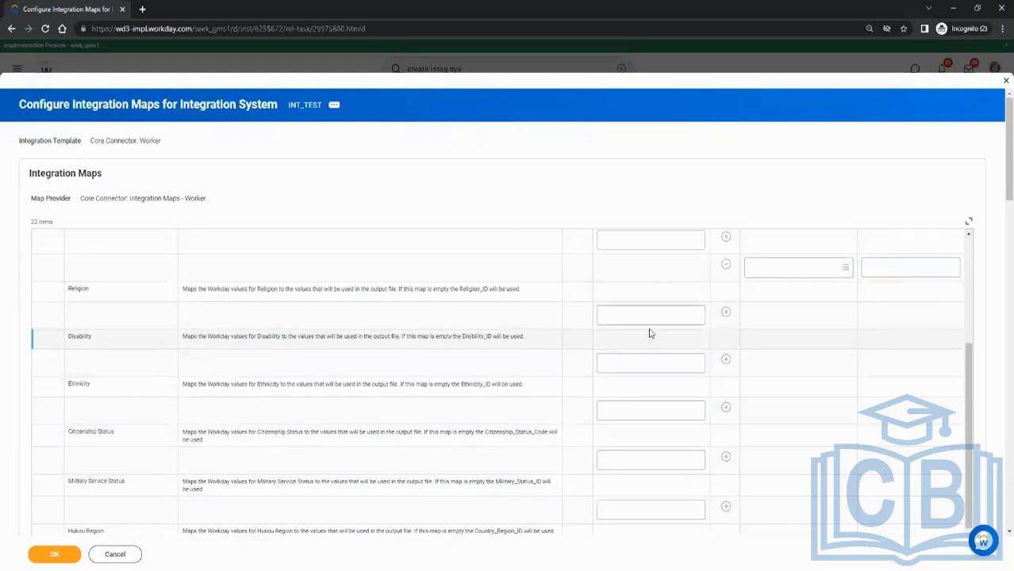
{"action": "scroll", "coordinate": [639, 379], "scroll_direction": "down", "scroll_amount": 4}
{"action": "scroll", "coordinate": [636, 384], "scroll_direction": "down", "scroll_amount": 1}
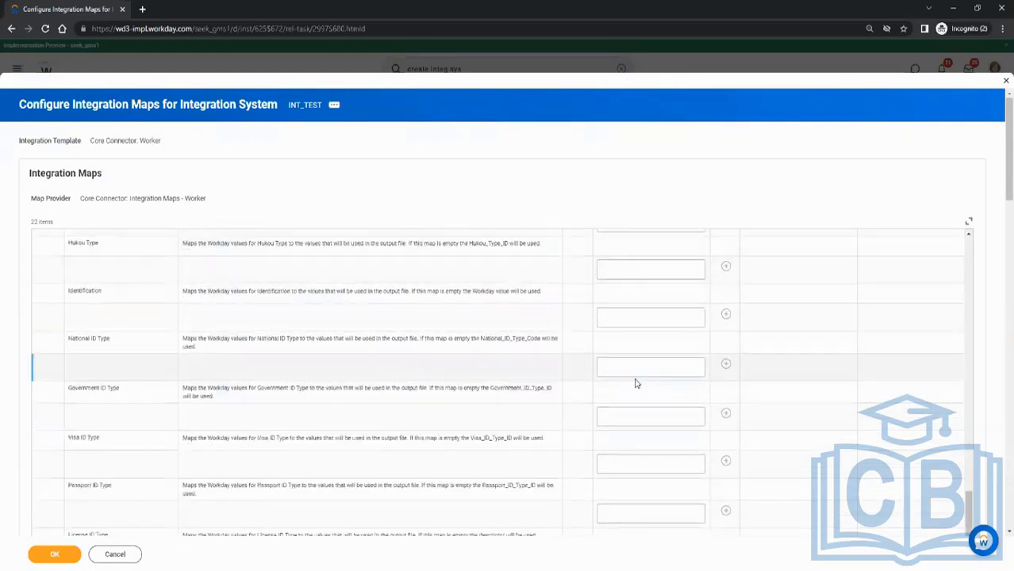
{"action": "scroll", "coordinate": [689, 369], "scroll_direction": "down", "scroll_amount": 2}
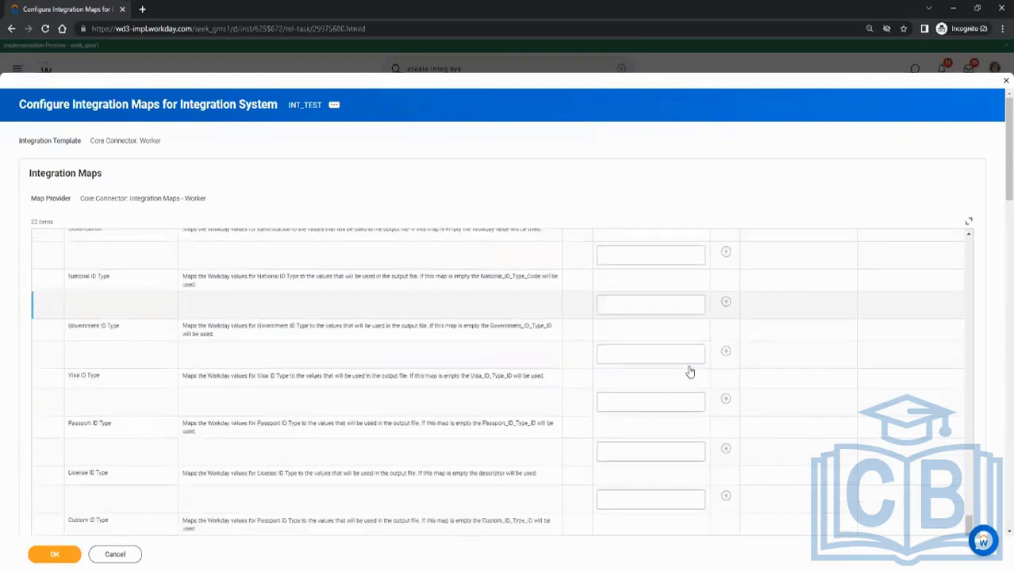
{"action": "scroll", "coordinate": [300, 430], "scroll_direction": "up", "scroll_amount": 10}
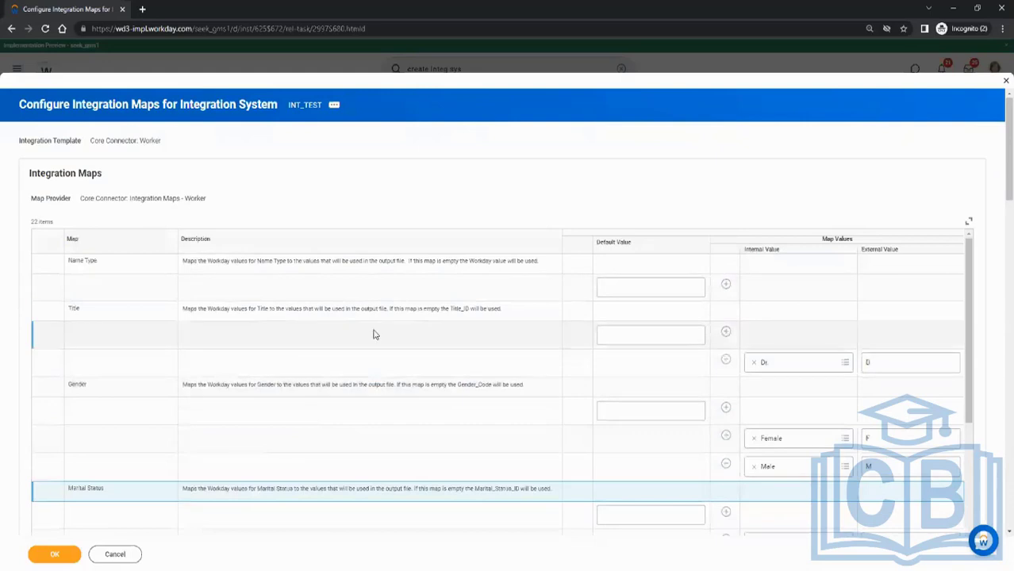
{"action": "scroll", "coordinate": [374, 334], "scroll_direction": "down", "scroll_amount": 8}
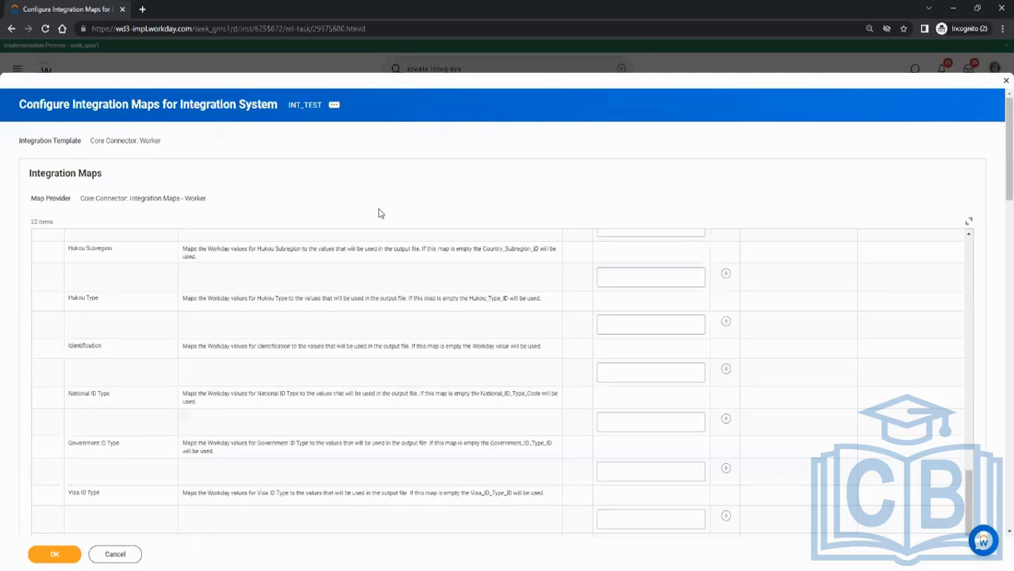
{"action": "left_click", "coordinate": [53, 559]}
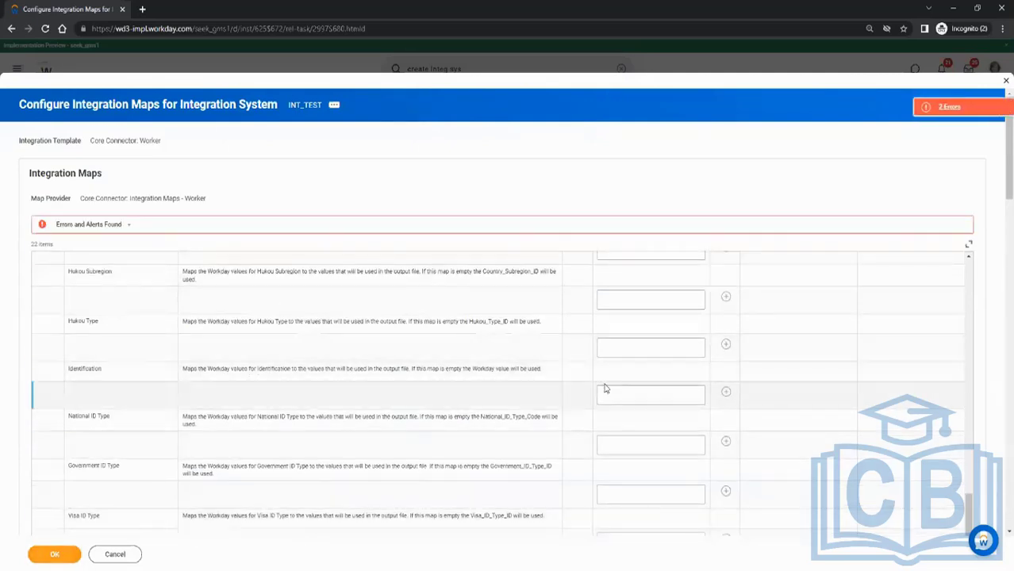
{"action": "scroll", "coordinate": [603, 388], "scroll_direction": "down", "scroll_amount": 5}
{"action": "scroll", "coordinate": [599, 387], "scroll_direction": "up", "scroll_amount": 5}
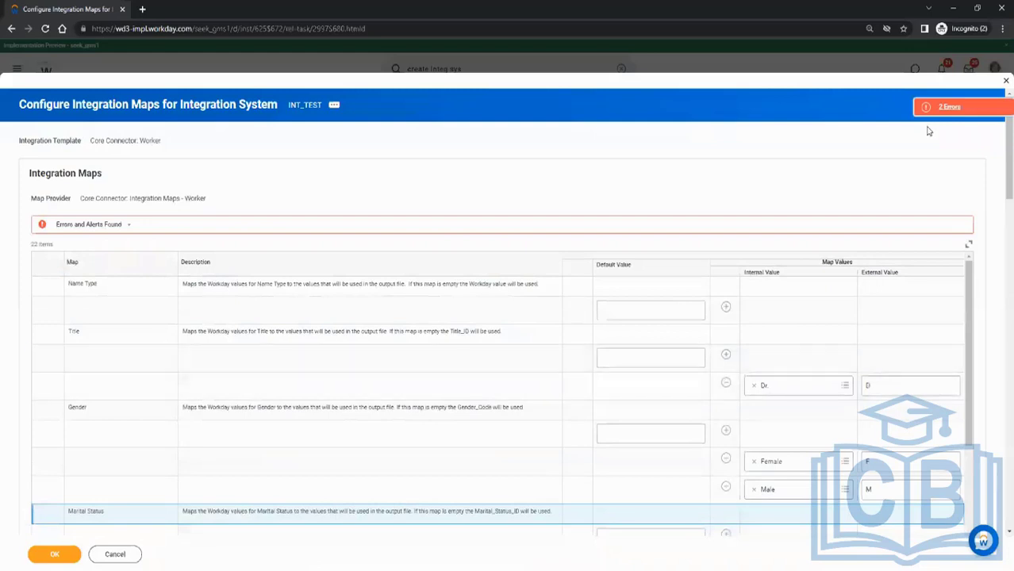
Check the reported errors, then remove the blank Marital Status map entry and save the integration maps.
{"action": "left_click", "coordinate": [955, 112]}
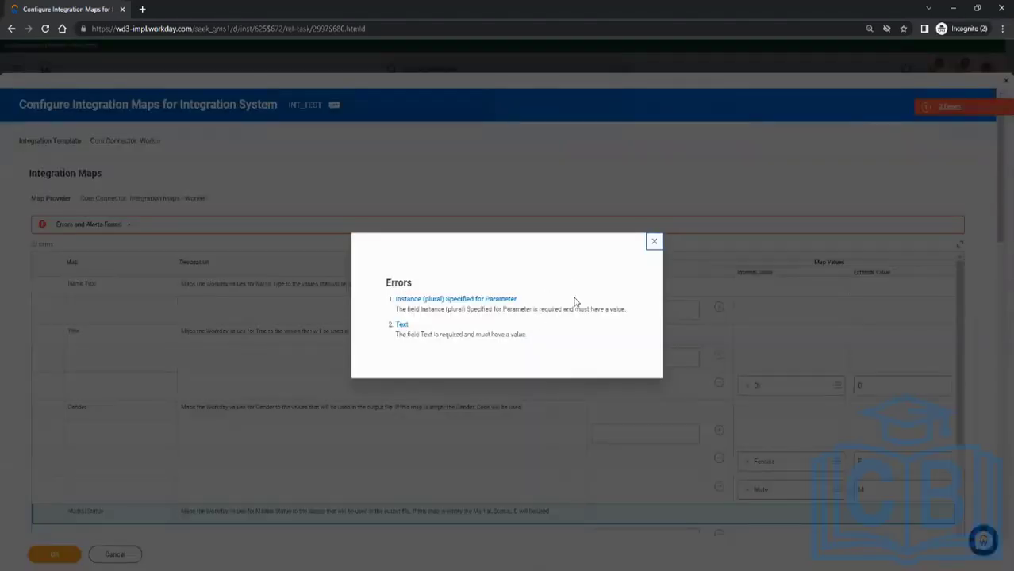
{"action": "left_click", "coordinate": [653, 242]}
{"action": "scroll", "coordinate": [780, 238], "scroll_direction": "down", "scroll_amount": 10}
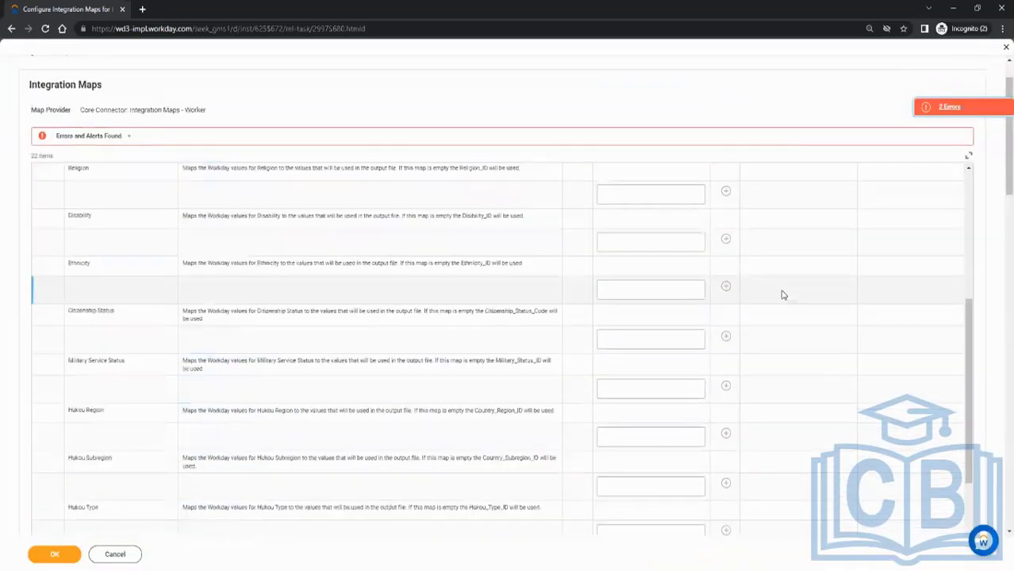
{"action": "scroll", "coordinate": [781, 291], "scroll_direction": "up", "scroll_amount": 6}
{"action": "left_click", "coordinate": [726, 335]}
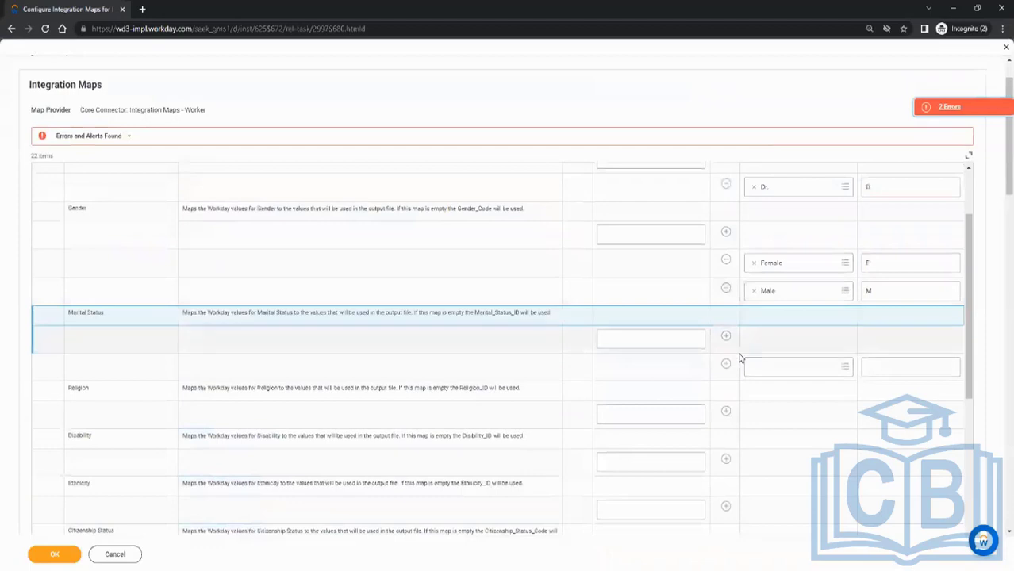
{"action": "left_click", "coordinate": [726, 366]}
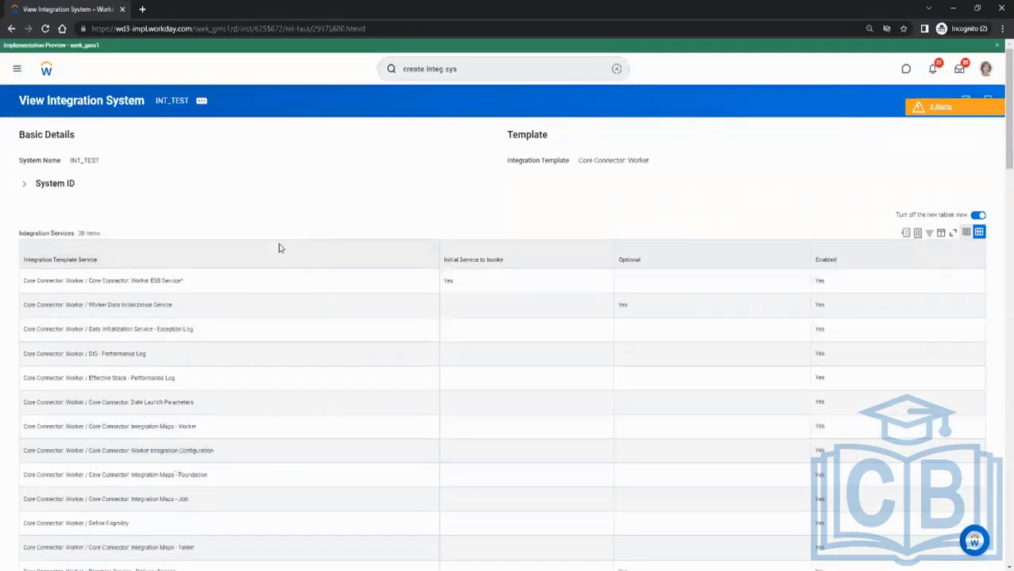
Open the integration field attributes configuration for the INT_TEST integration system.
{"action": "scroll", "coordinate": [273, 251], "scroll_direction": "down", "scroll_amount": 5}
{"action": "scroll", "coordinate": [270, 252], "scroll_direction": "down", "scroll_amount": 1}
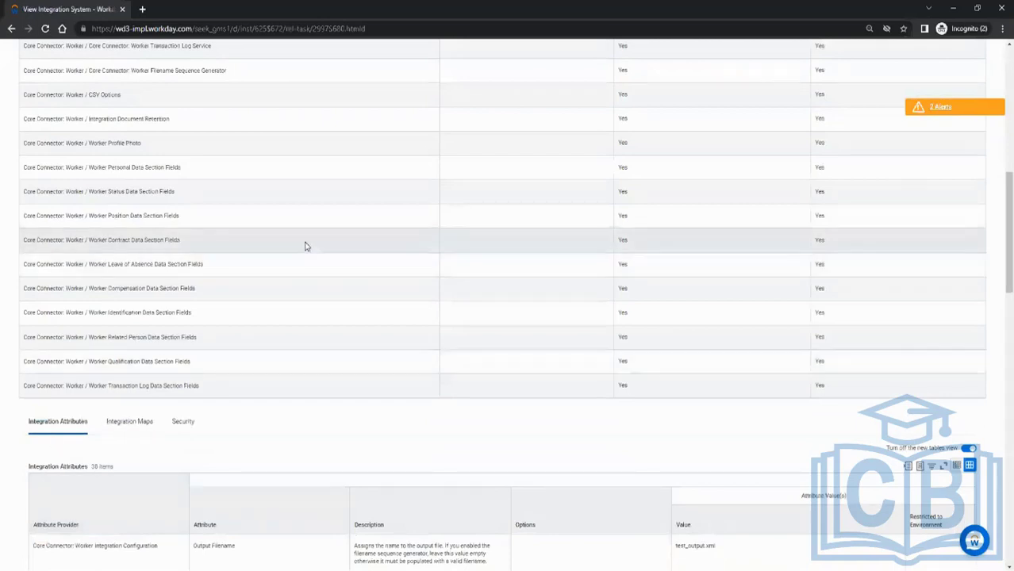
{"action": "scroll", "coordinate": [301, 247], "scroll_direction": "up", "scroll_amount": 5}
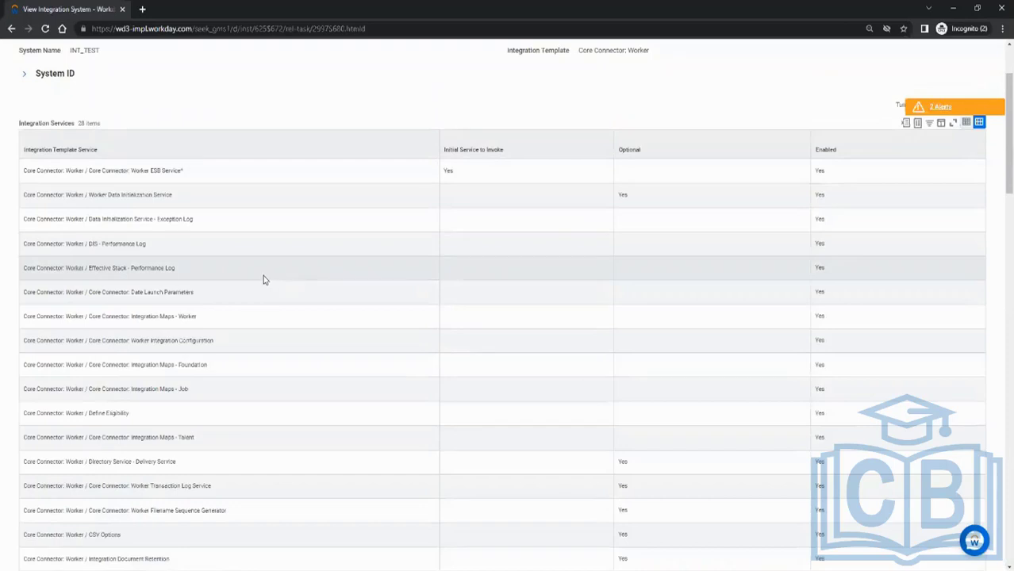
{"action": "scroll", "coordinate": [271, 263], "scroll_direction": "up", "scroll_amount": 2}
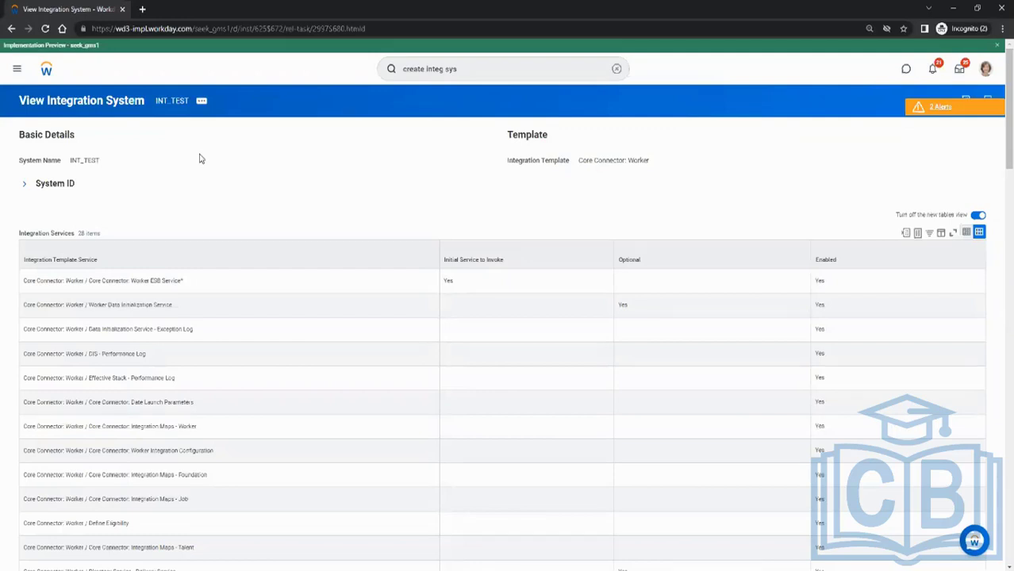
{"action": "left_click", "coordinate": [203, 102]}
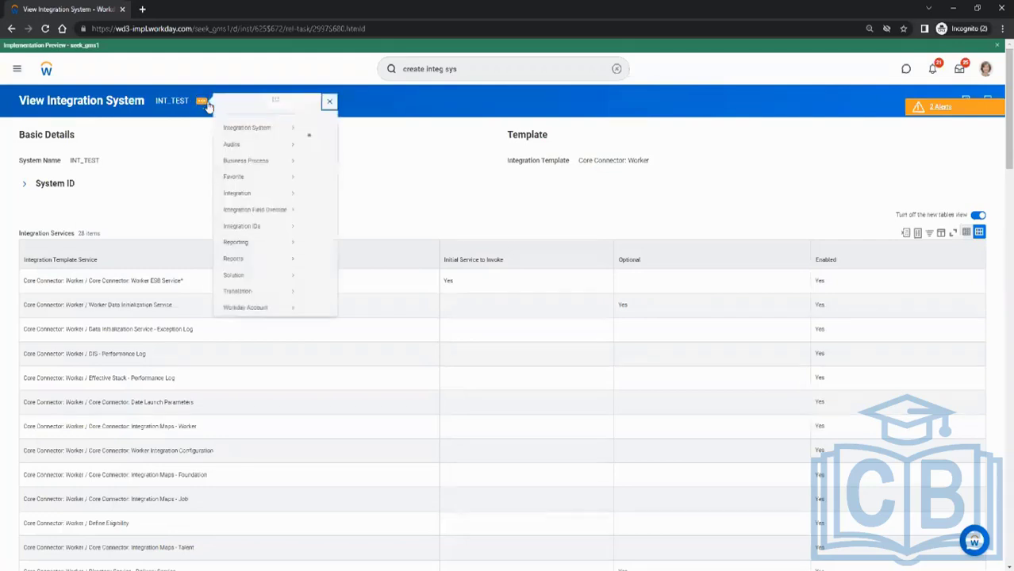
{"action": "mouse_move", "coordinate": [263, 146]}
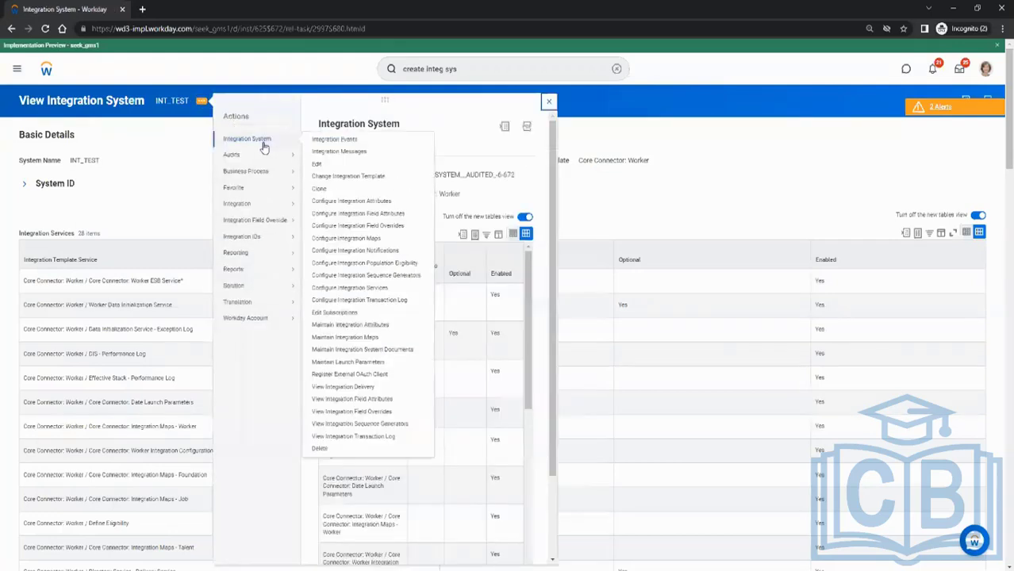
{"action": "left_click", "coordinate": [373, 214]}
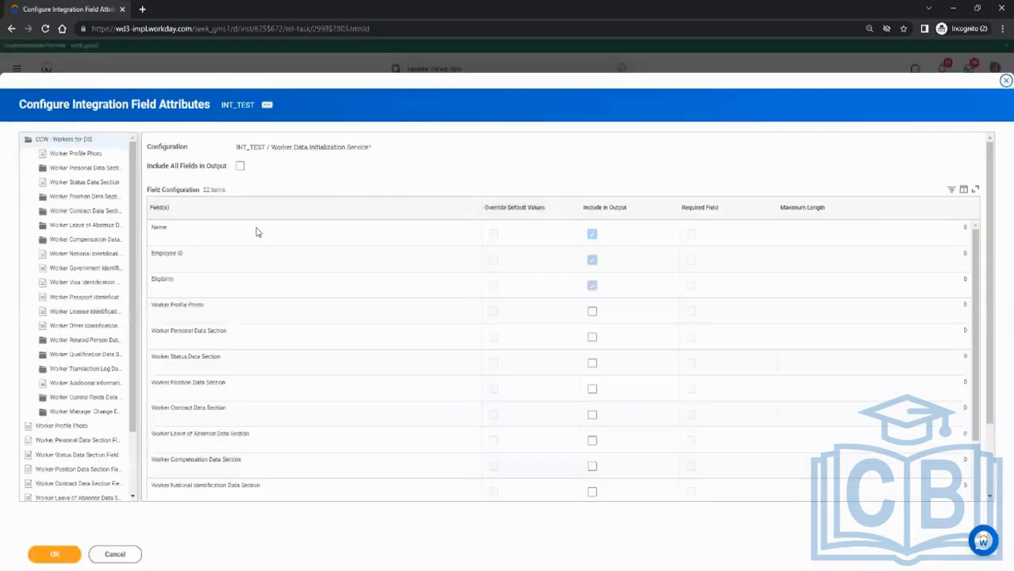
Browse the field configurations of the Personal, Status, Position and Contract Data Section Fields and the Worker Profile Photo section.
{"action": "scroll", "coordinate": [72, 194], "scroll_direction": "down", "scroll_amount": 3}
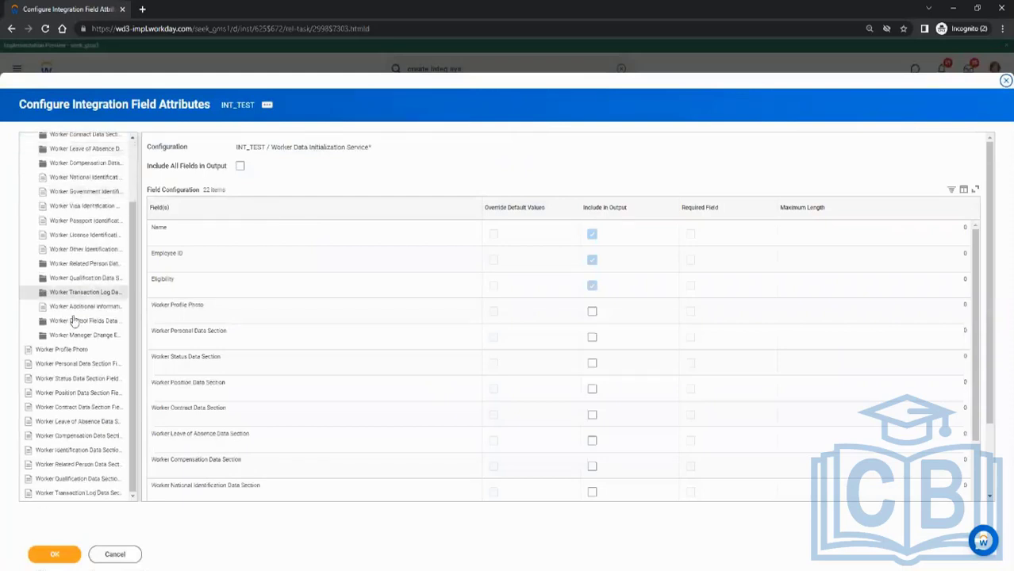
{"action": "left_click", "coordinate": [73, 363]}
{"action": "left_click", "coordinate": [77, 378]}
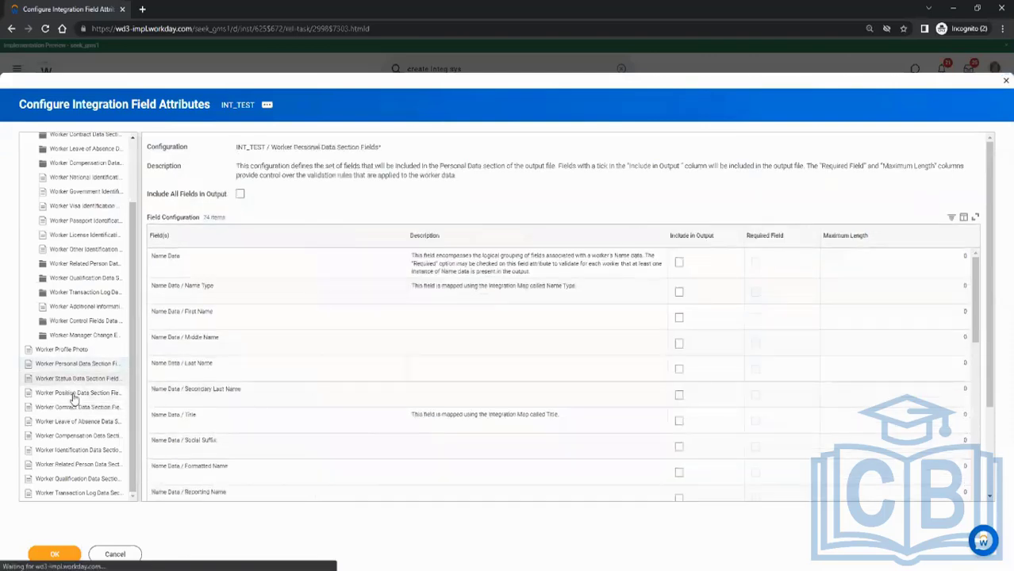
{"action": "left_click", "coordinate": [76, 394]}
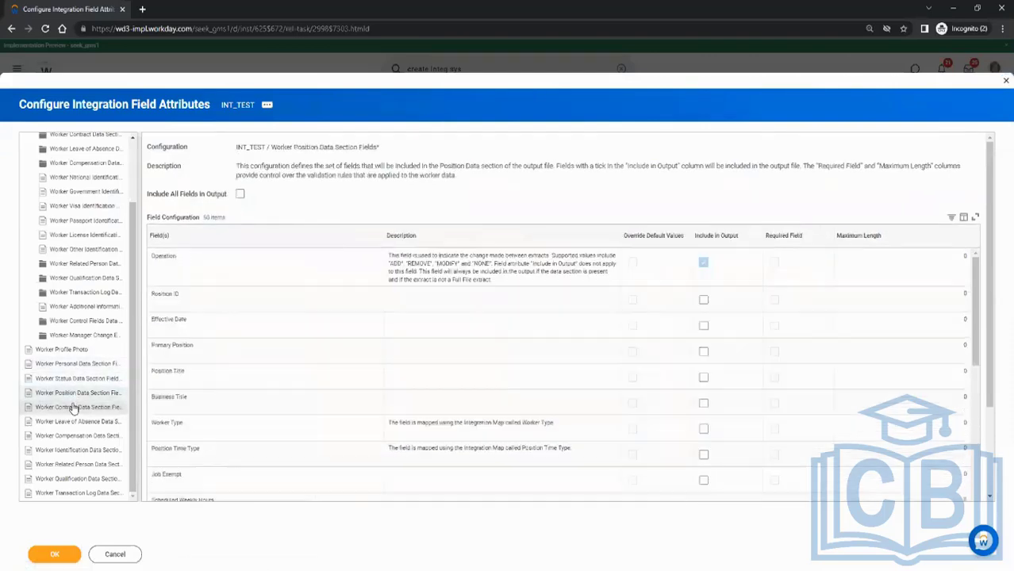
{"action": "left_click", "coordinate": [73, 407]}
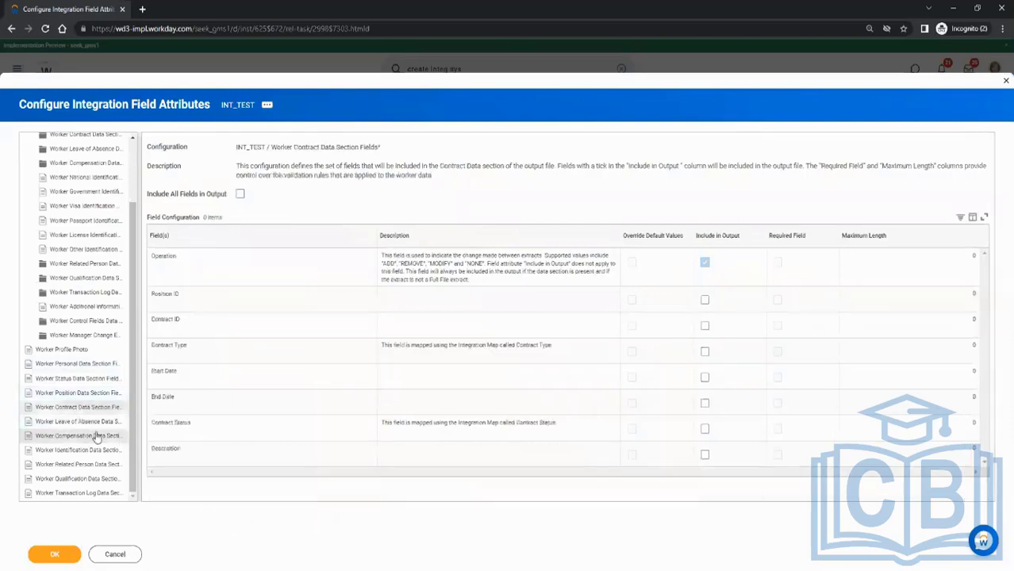
{"action": "scroll", "coordinate": [92, 317], "scroll_direction": "up", "scroll_amount": 2}
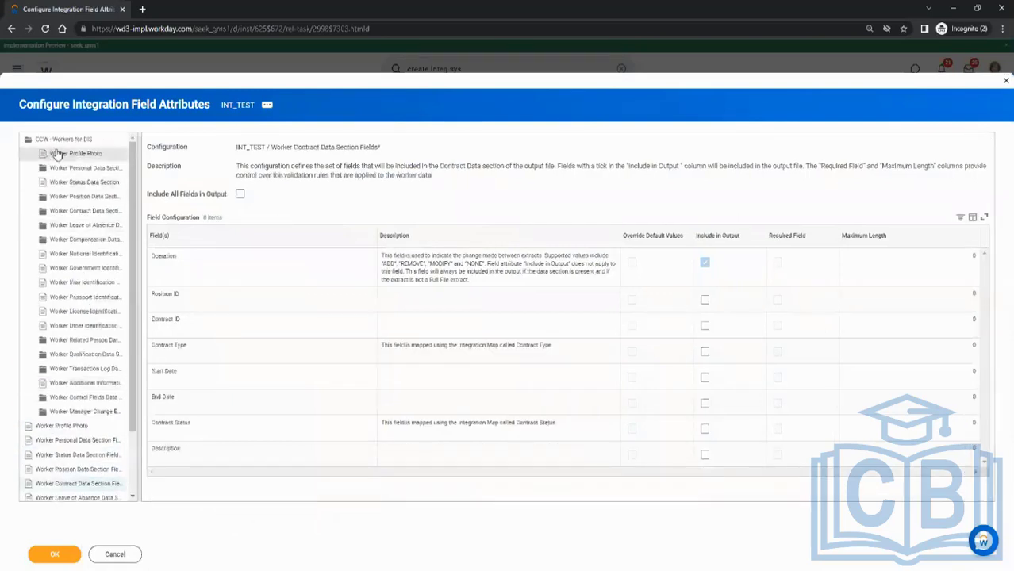
{"action": "left_click", "coordinate": [86, 155]}
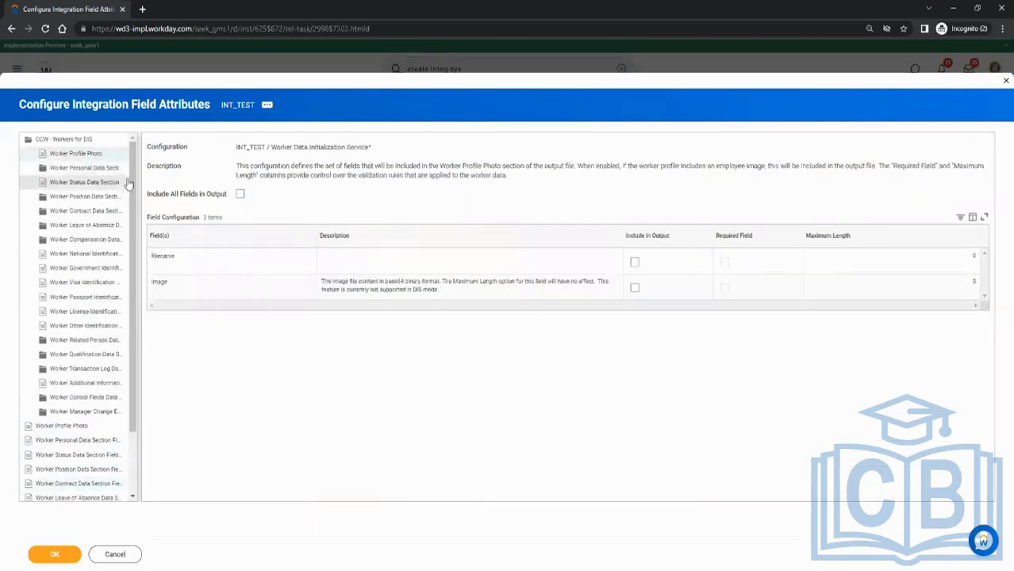
In the Worker Personal Data Section, include the Gender and Marital Status fields in the output.
{"action": "left_click", "coordinate": [74, 167]}
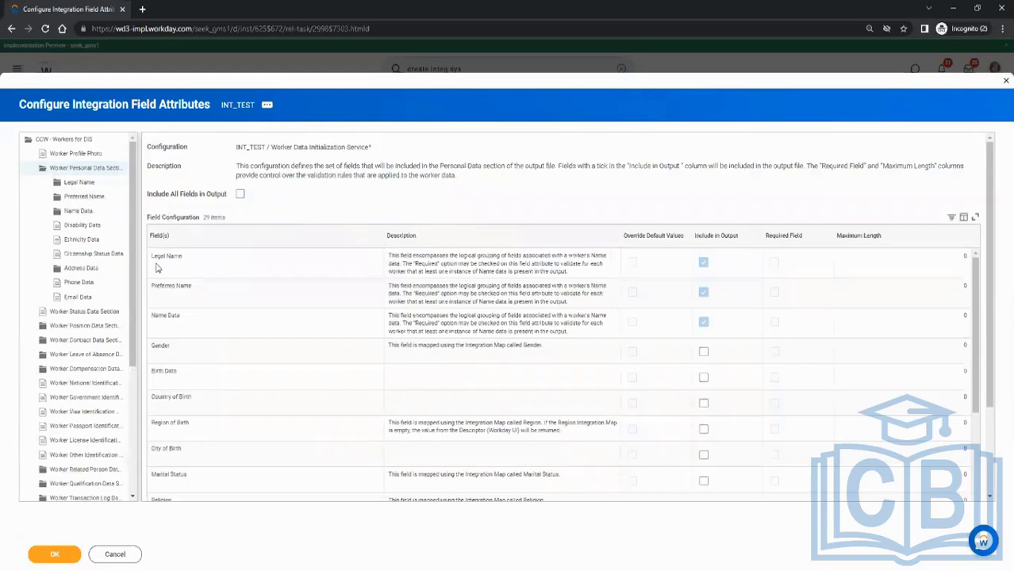
{"action": "left_click_drag", "start_coordinate": [173, 256], "coordinate": [199, 261]}
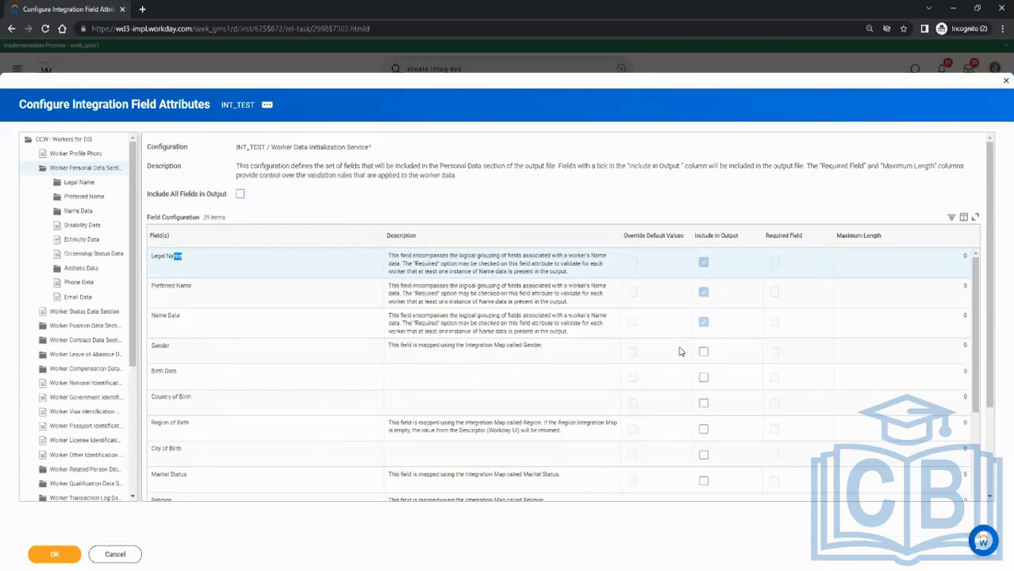
{"action": "left_click", "coordinate": [704, 352]}
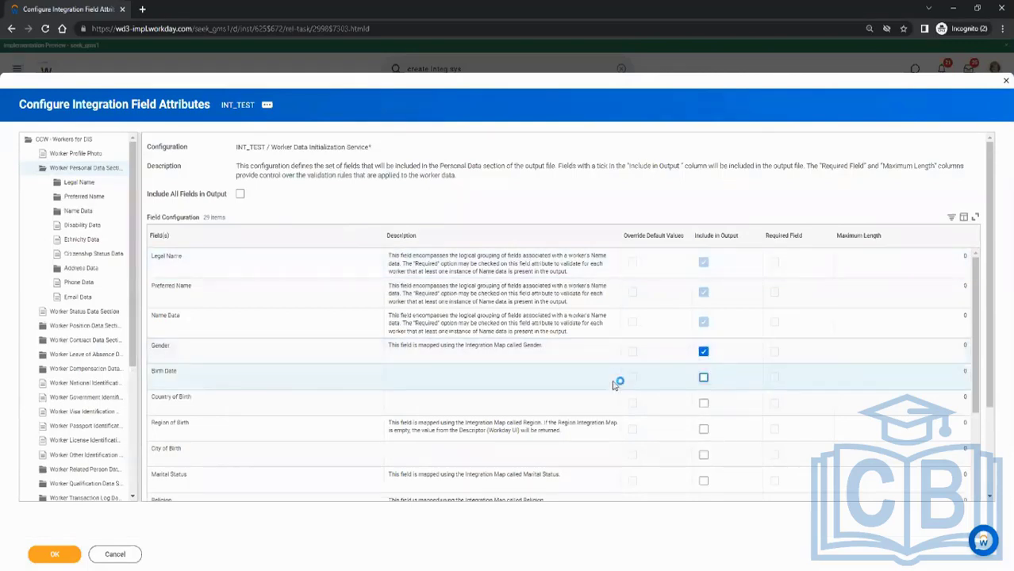
{"action": "scroll", "coordinate": [627, 400], "scroll_direction": "down", "scroll_amount": 1}
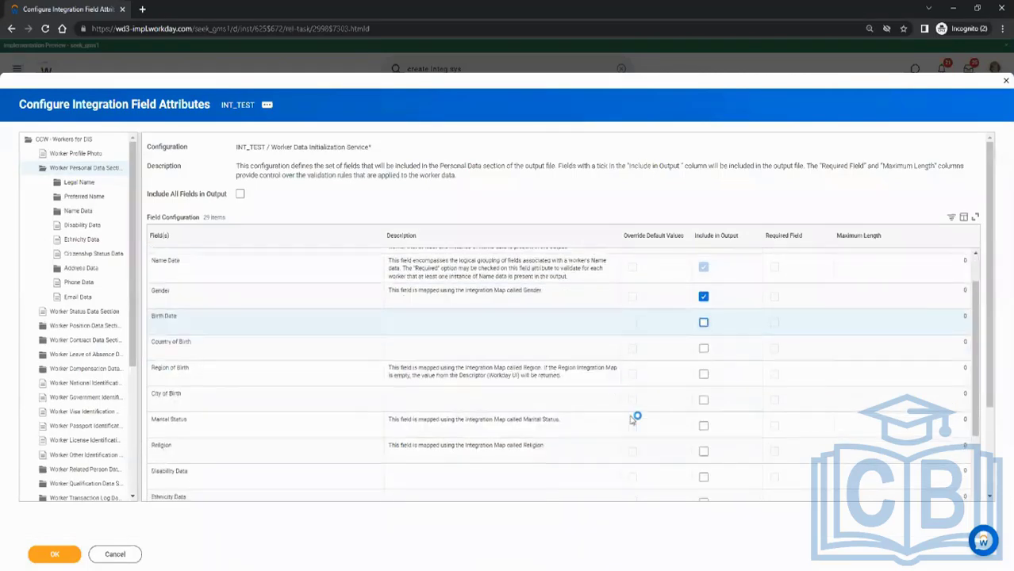
{"action": "left_click", "coordinate": [704, 433]}
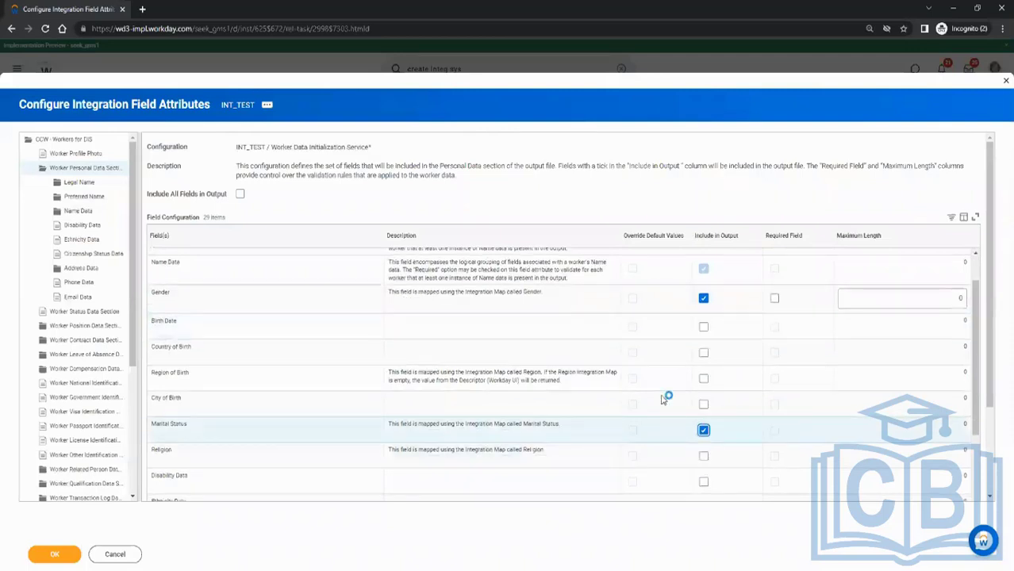
{"action": "scroll", "coordinate": [662, 399], "scroll_direction": "down", "scroll_amount": 2}
{"action": "scroll", "coordinate": [373, 436], "scroll_direction": "down", "scroll_amount": 3}
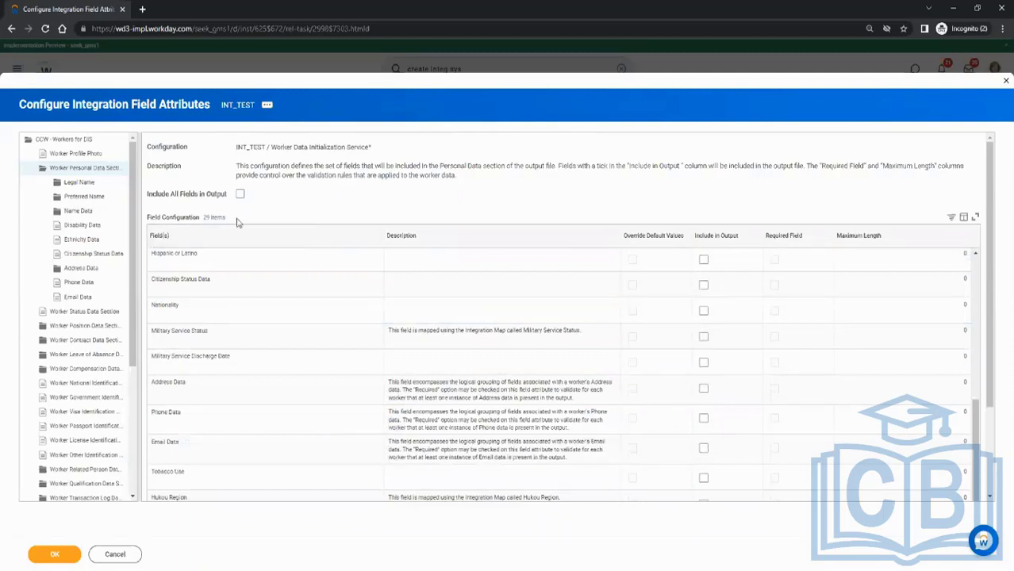
In the Worker Status Data Section, include Hire Date, Termination Date, Staffing Event, Staffing Event Date and Employee Status in the output.
{"action": "left_click", "coordinate": [85, 313]}
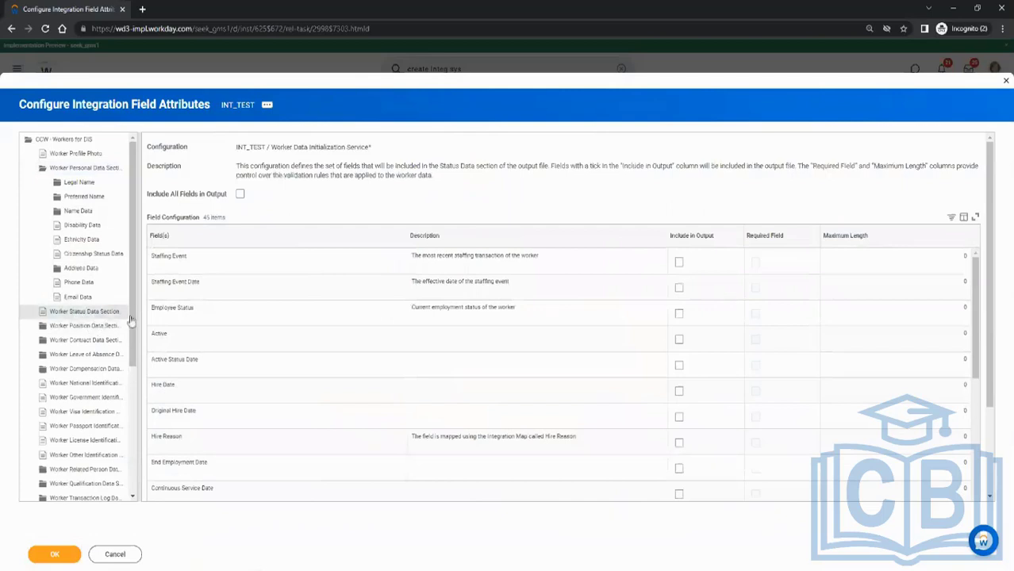
{"action": "left_click", "coordinate": [679, 391]}
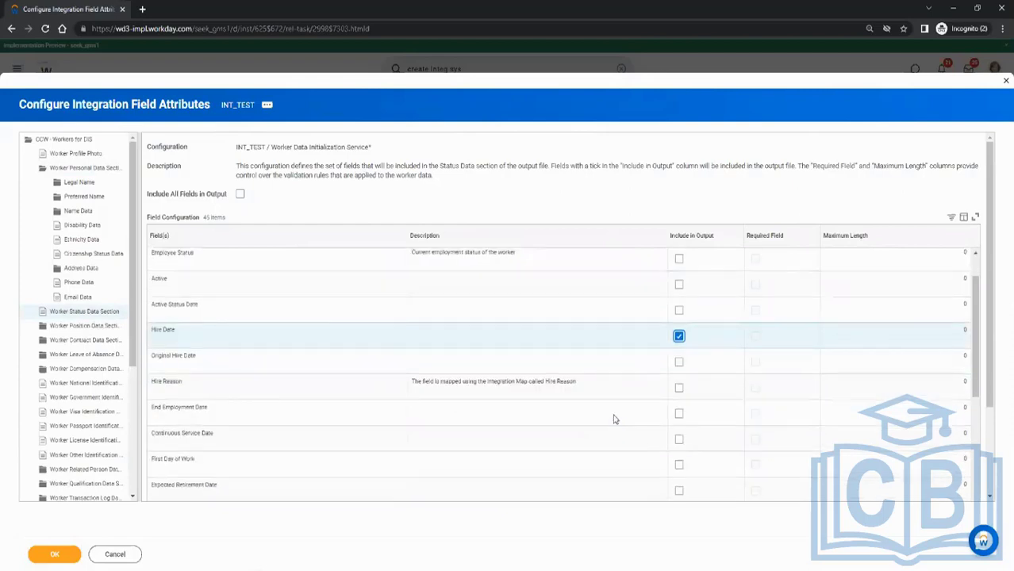
{"action": "scroll", "coordinate": [614, 417], "scroll_direction": "down", "scroll_amount": 2}
{"action": "scroll", "coordinate": [611, 435], "scroll_direction": "down", "scroll_amount": 3}
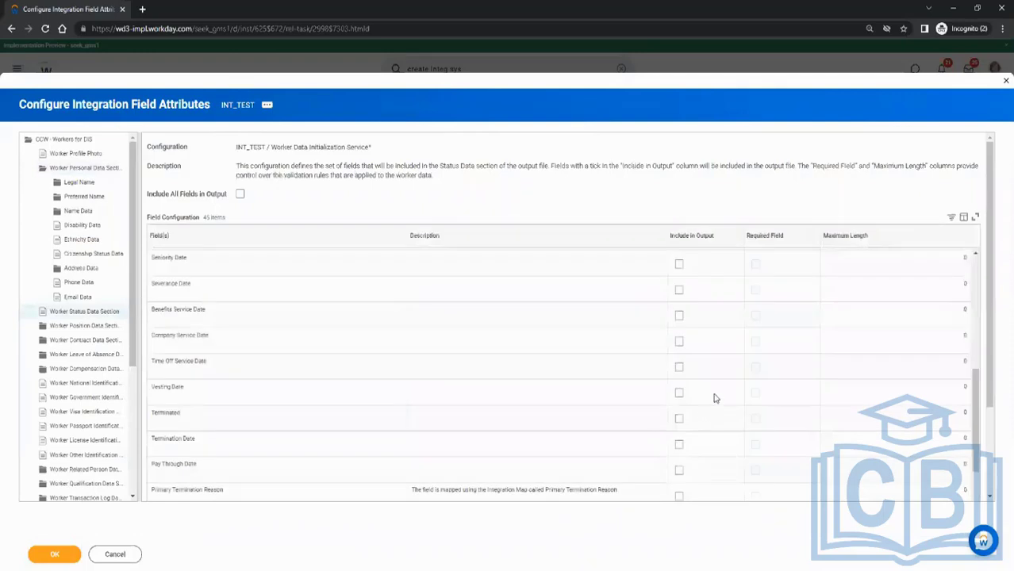
{"action": "left_click", "coordinate": [679, 445]}
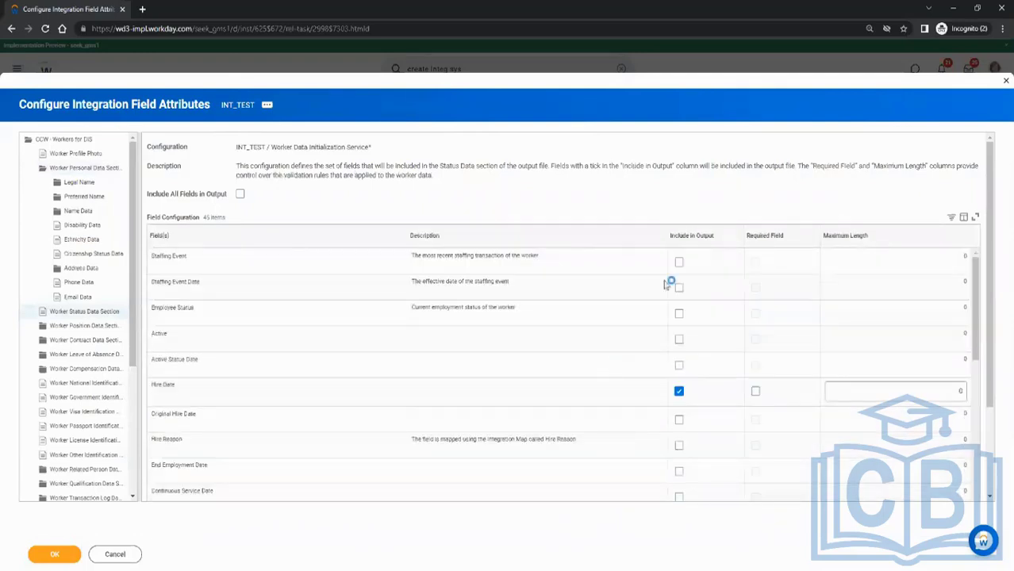
{"action": "left_click", "coordinate": [679, 261]}
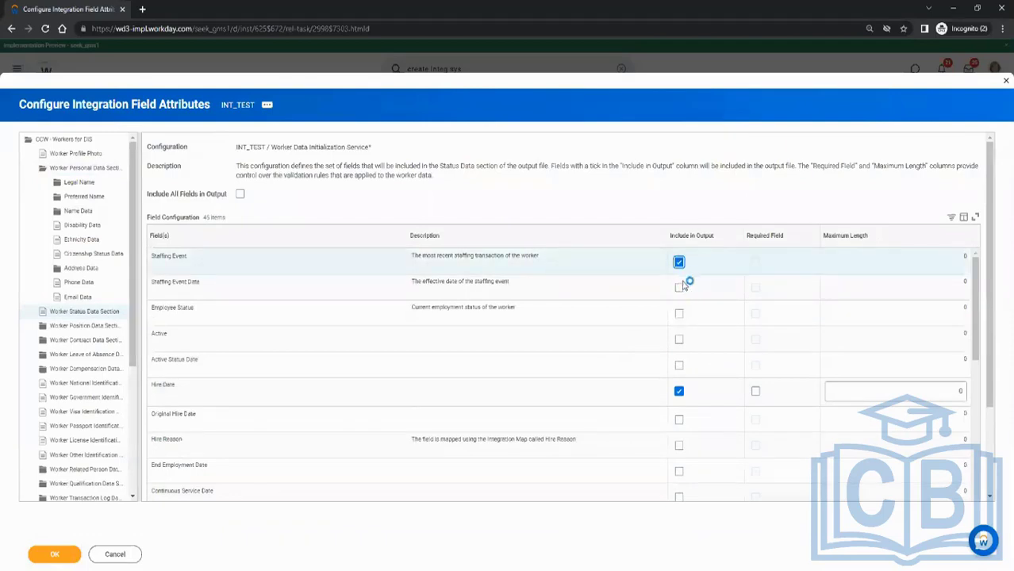
{"action": "left_click", "coordinate": [679, 287]}
{"action": "left_click", "coordinate": [679, 314]}
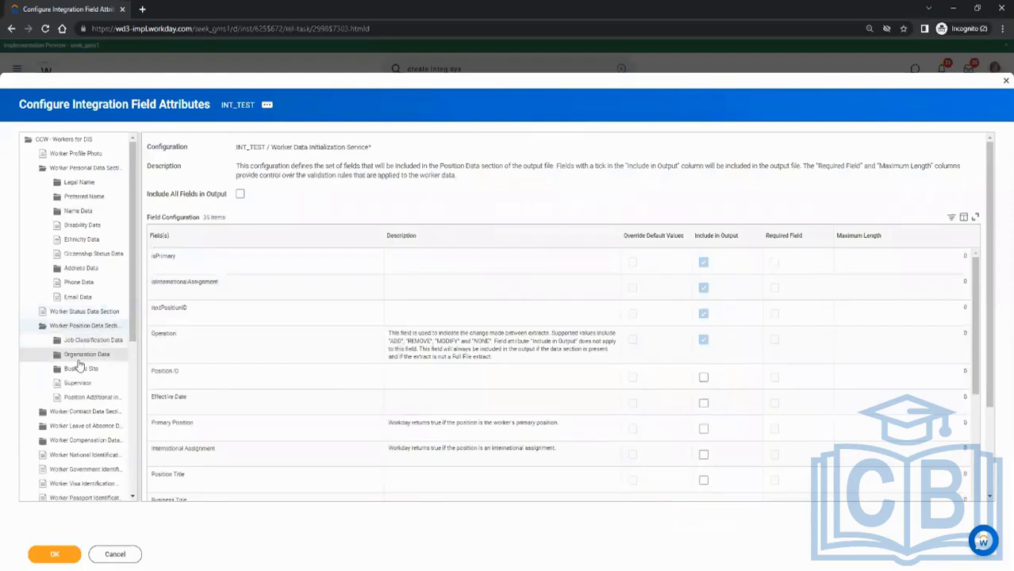
Review the fields available for output in the Worker Contract, Leave of Absence and National Identification data sections.
{"action": "left_click", "coordinate": [79, 415]}
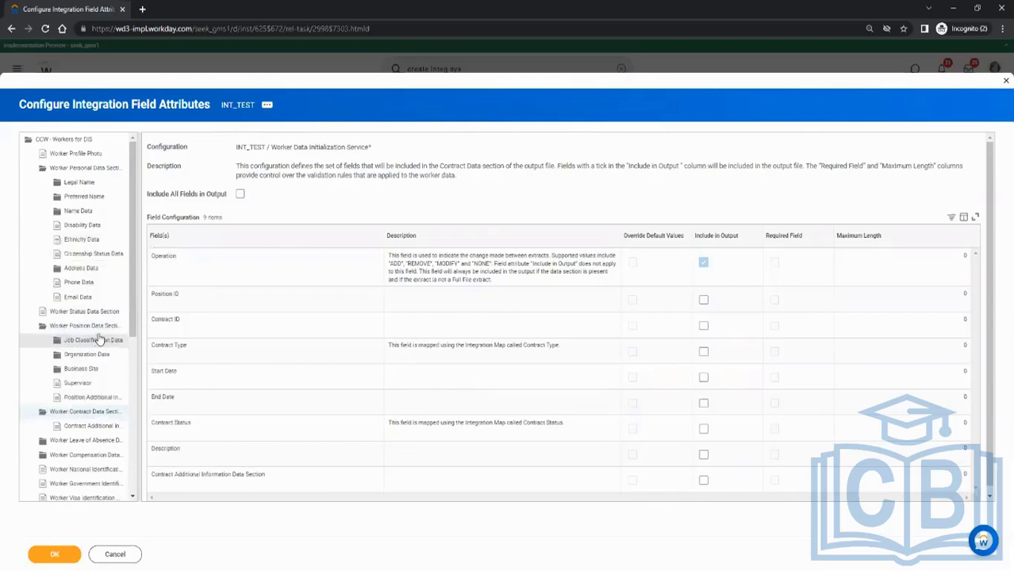
{"action": "left_click", "coordinate": [83, 411]}
{"action": "left_click", "coordinate": [109, 411]}
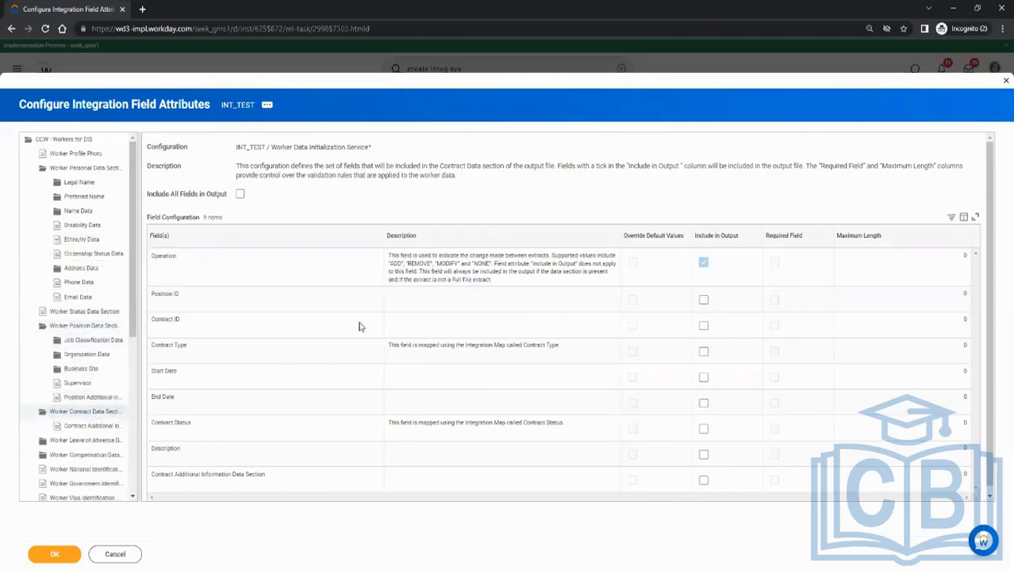
{"action": "scroll", "coordinate": [615, 291], "scroll_direction": "down", "scroll_amount": 1}
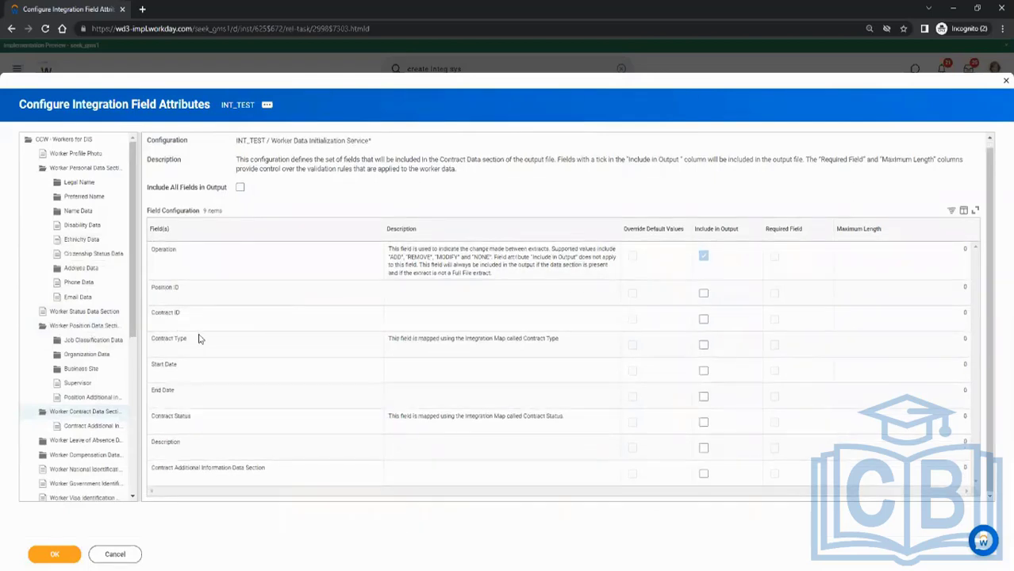
{"action": "scroll", "coordinate": [87, 381], "scroll_direction": "down", "scroll_amount": 2}
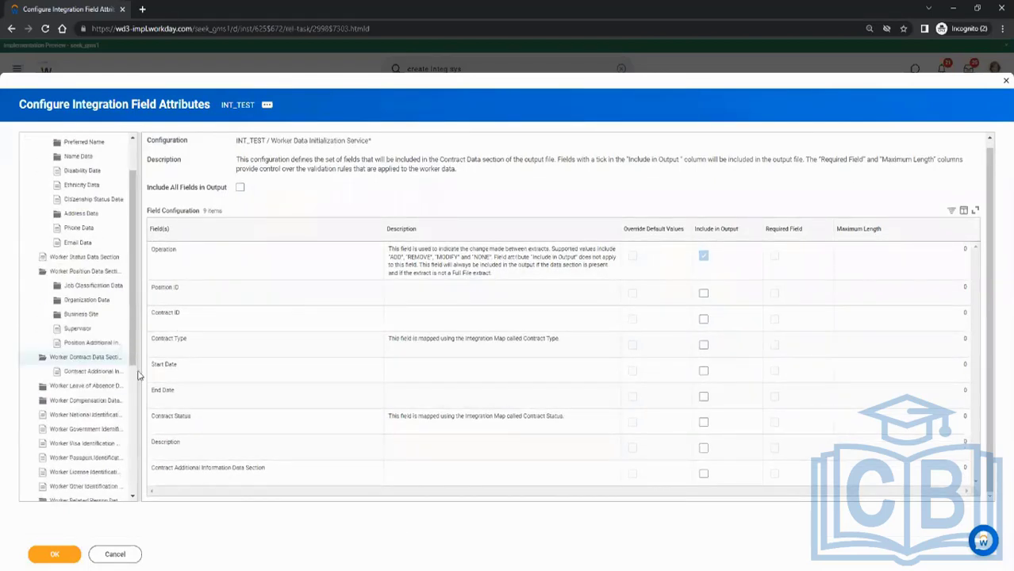
{"action": "left_click", "coordinate": [91, 387]}
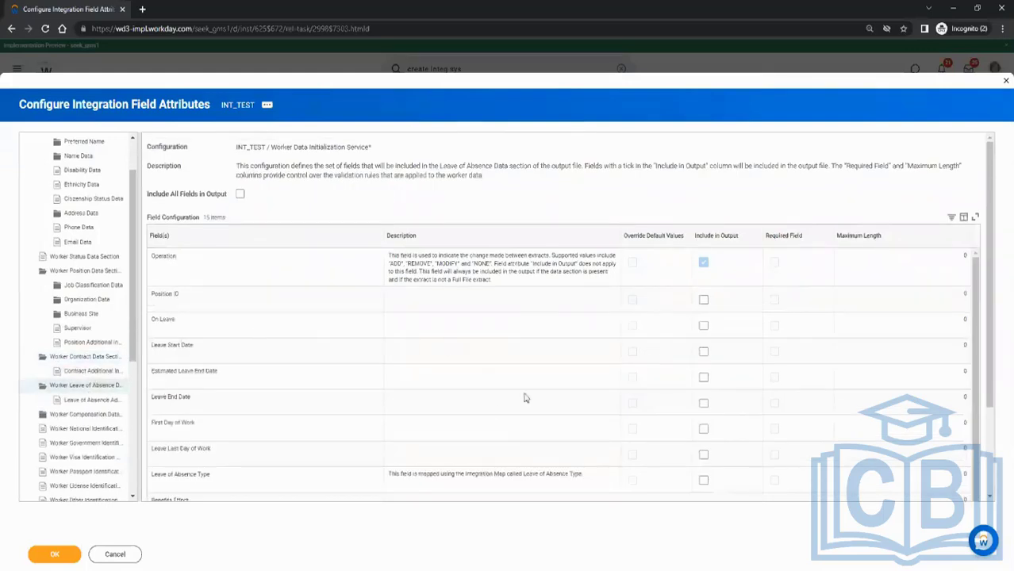
{"action": "scroll", "coordinate": [93, 350], "scroll_direction": "down", "scroll_amount": 3}
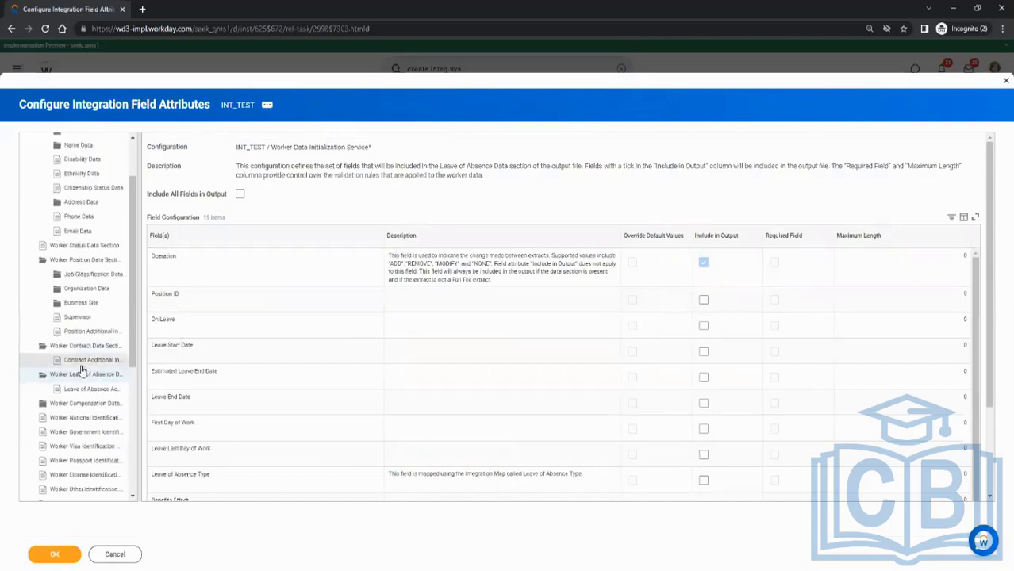
{"action": "left_click", "coordinate": [79, 318]}
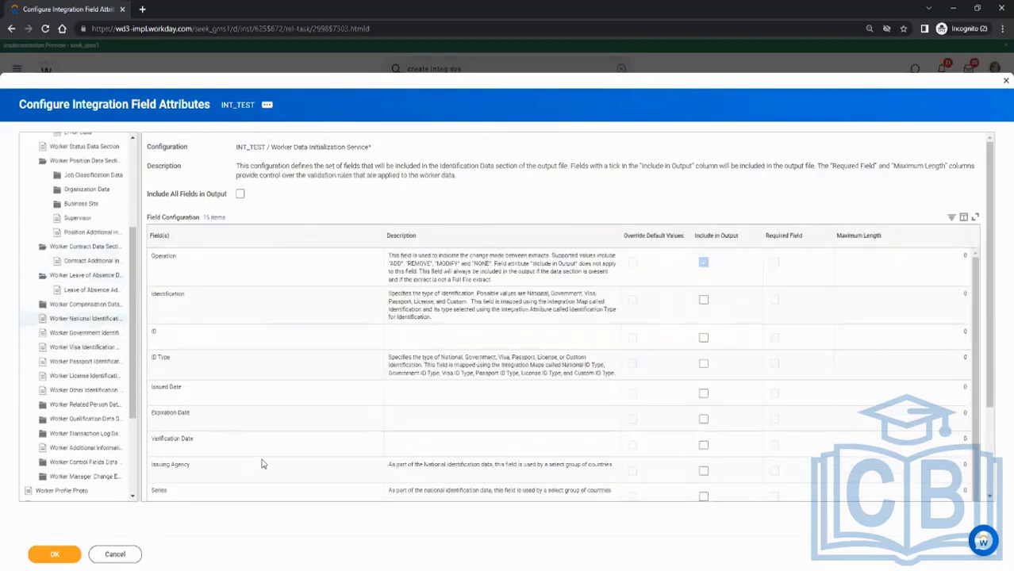
Review the fields available for output in the remaining identification and related person sections and the Personal, Compensation and Related Person Data Section Fields.
{"action": "scroll", "coordinate": [266, 428], "scroll_direction": "down", "scroll_amount": 1}
{"action": "left_click", "coordinate": [91, 346]}
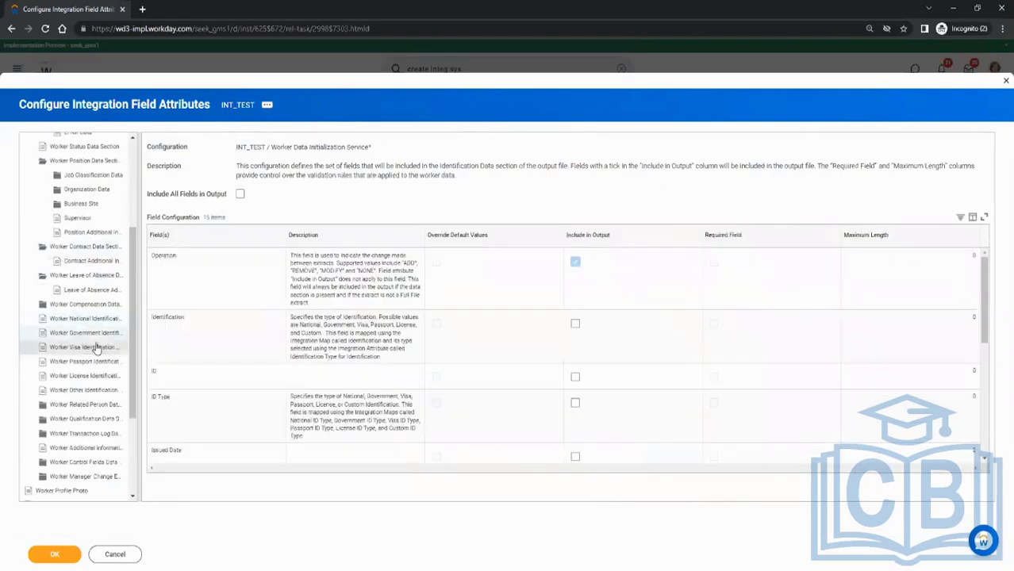
{"action": "left_click", "coordinate": [92, 362]}
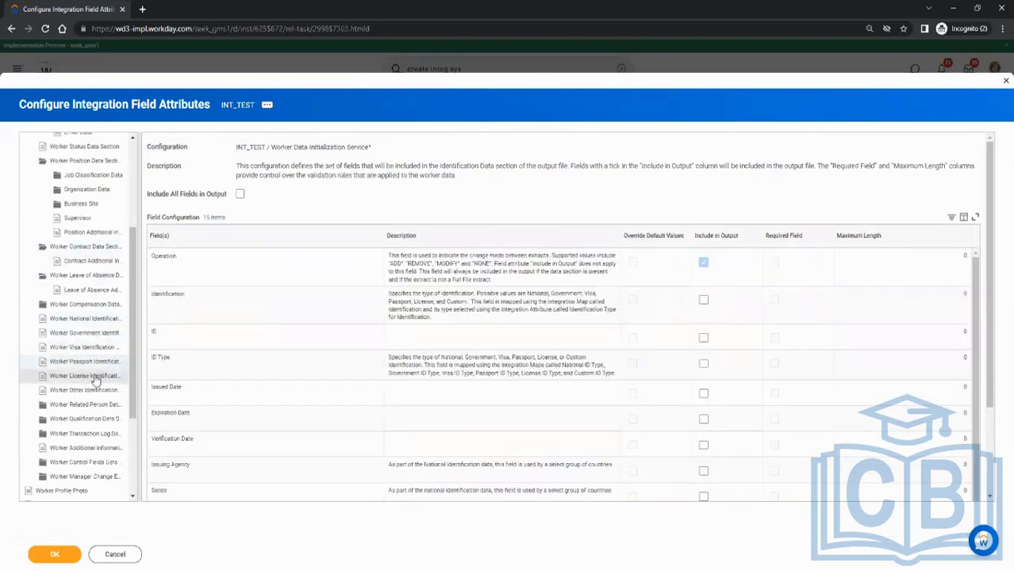
{"action": "left_click", "coordinate": [89, 406]}
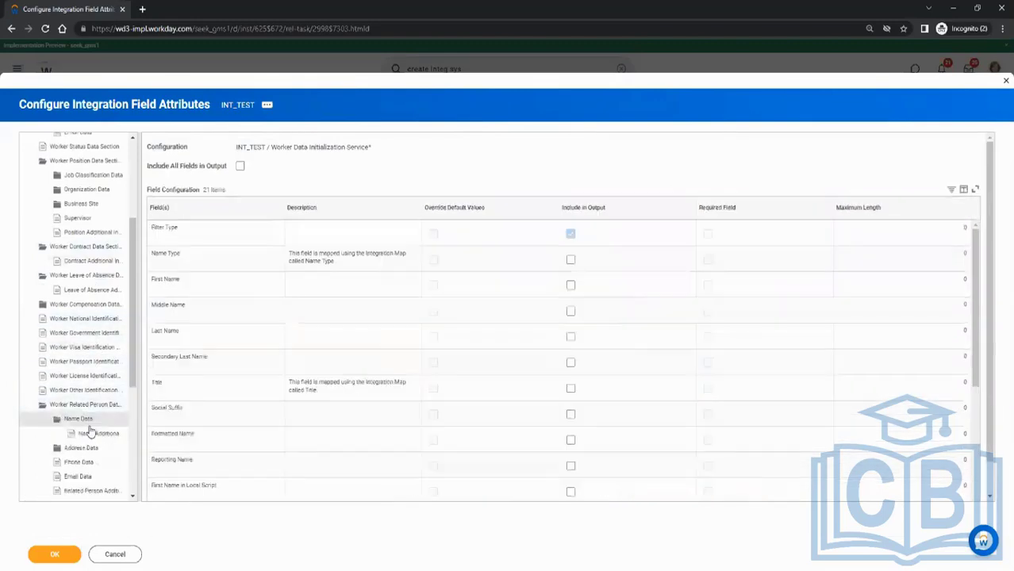
{"action": "scroll", "coordinate": [95, 413], "scroll_direction": "down", "scroll_amount": 3}
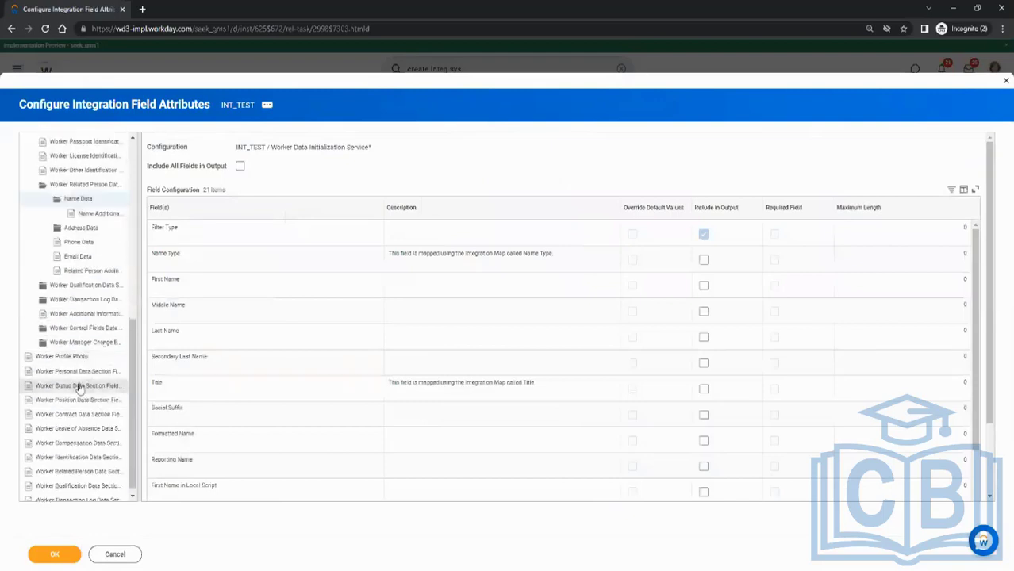
{"action": "left_click", "coordinate": [83, 371]}
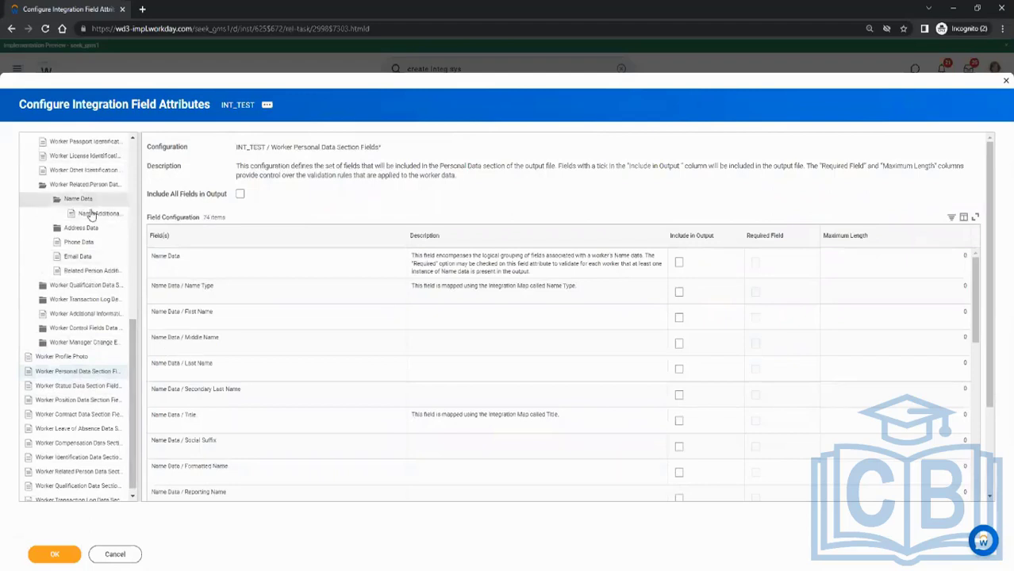
{"action": "left_click_drag", "start_coordinate": [130, 345], "coordinate": [144, 154]}
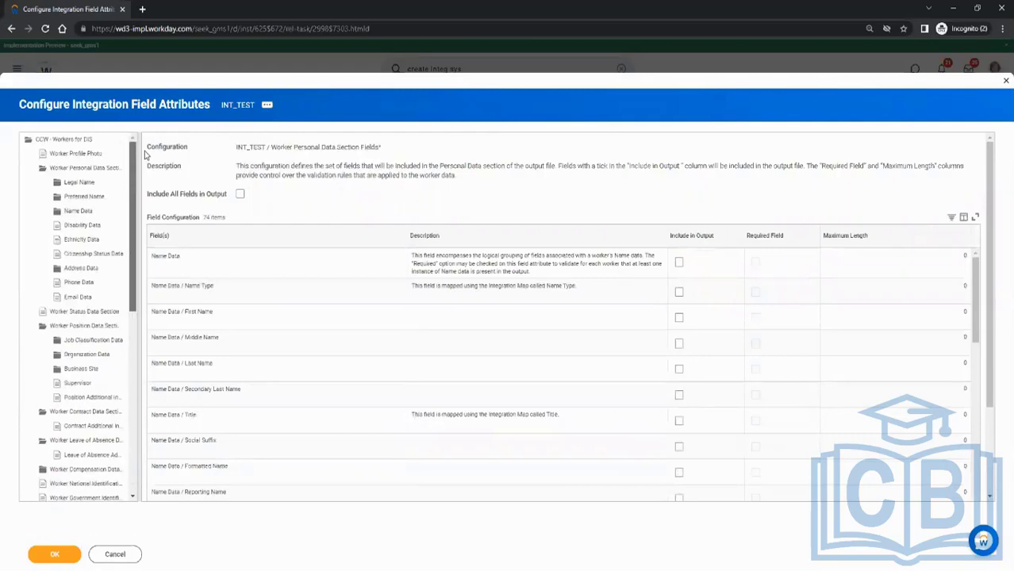
{"action": "scroll", "coordinate": [140, 238], "scroll_direction": "down", "scroll_amount": 5}
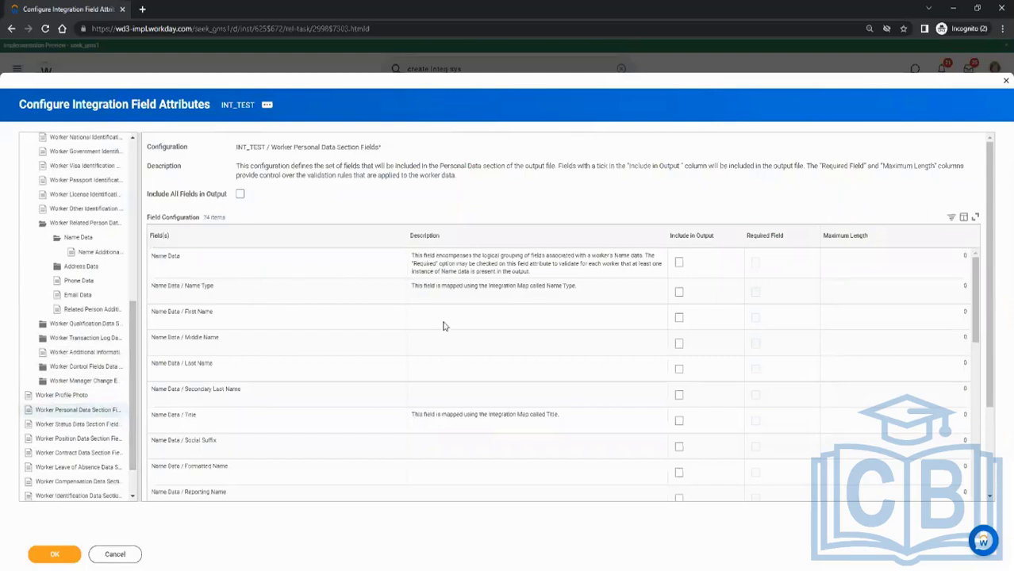
{"action": "scroll", "coordinate": [442, 326], "scroll_direction": "down", "scroll_amount": 10}
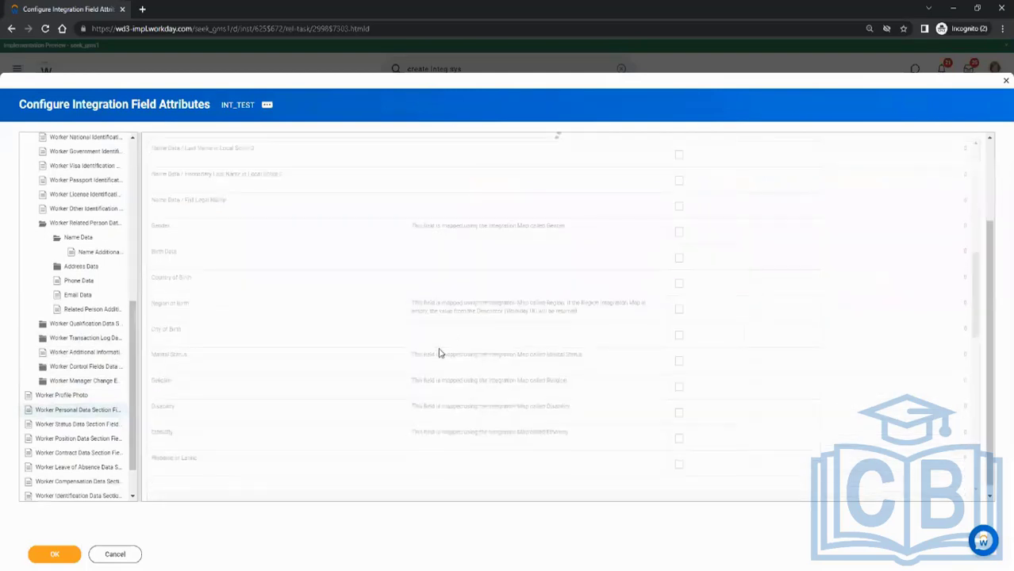
{"action": "scroll", "coordinate": [318, 343], "scroll_direction": "down", "scroll_amount": 3}
{"action": "scroll", "coordinate": [131, 372], "scroll_direction": "down", "scroll_amount": 1}
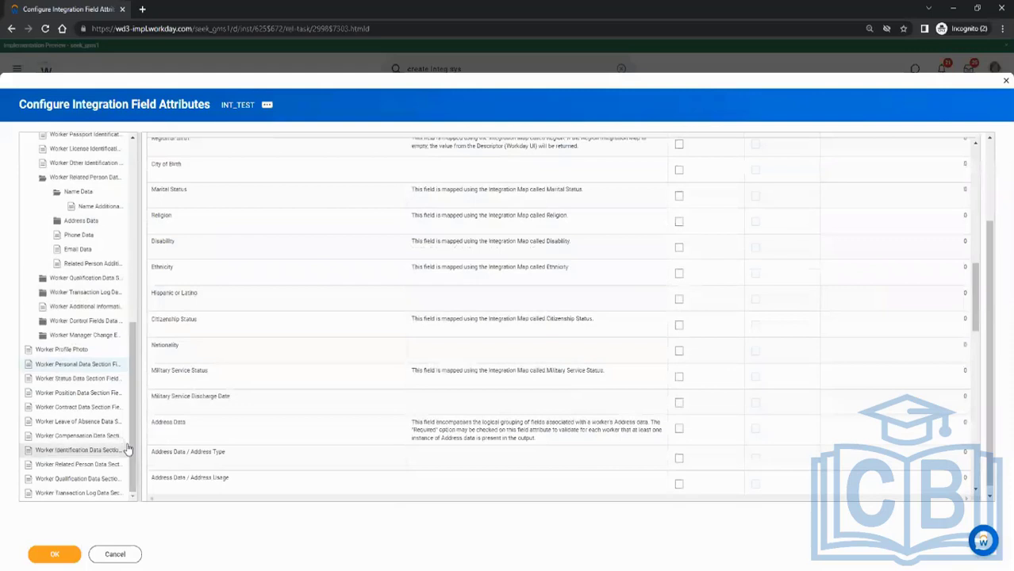
{"action": "left_click", "coordinate": [86, 436]}
{"action": "left_click", "coordinate": [89, 464]}
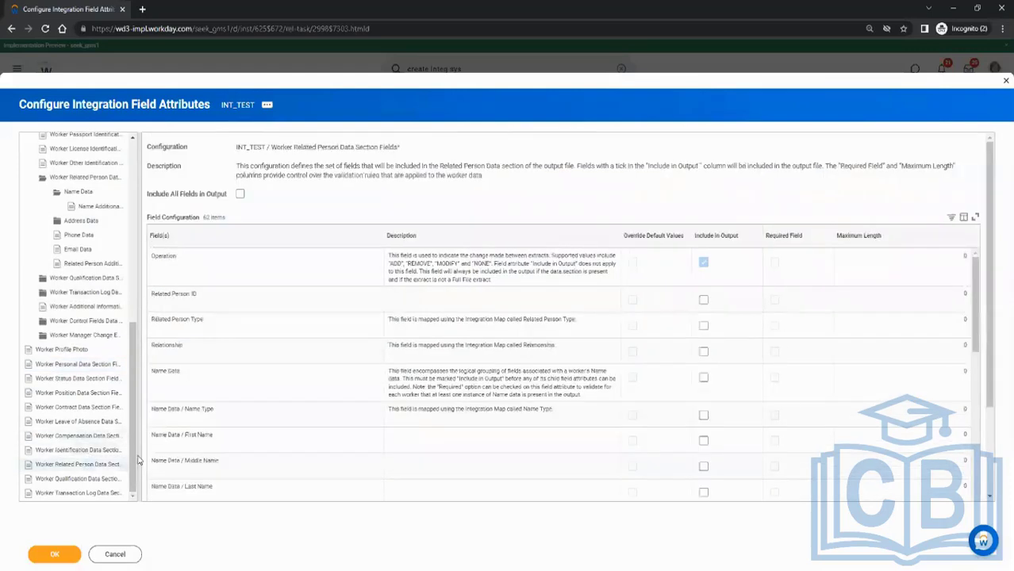
In the Worker Transaction Log Data Section Fields, include Transaction Log Description and Transaction Effective Moment in the output and save the field attributes.
{"action": "left_click", "coordinate": [83, 493]}
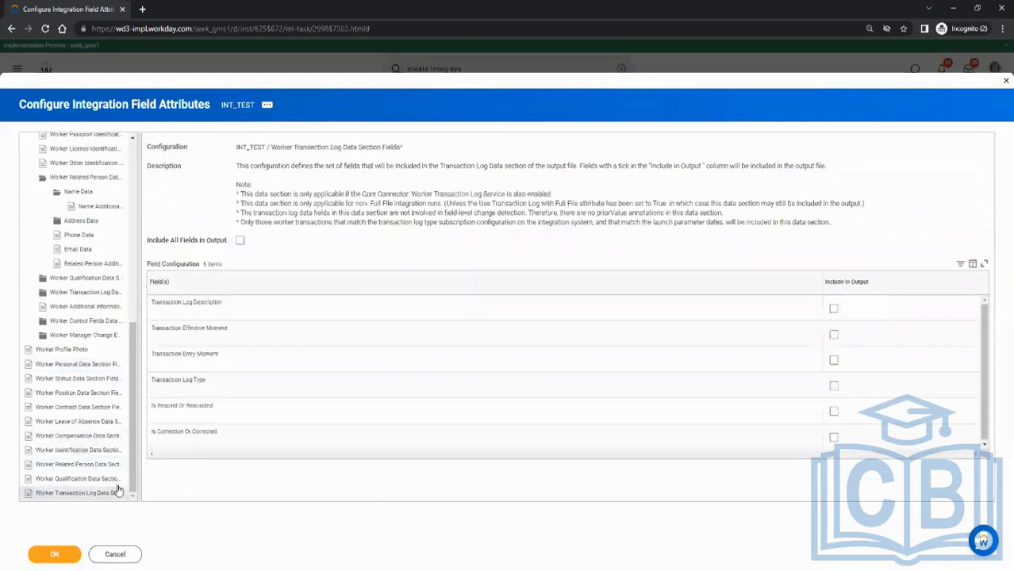
{"action": "left_click", "coordinate": [834, 310]}
{"action": "left_click", "coordinate": [833, 334]}
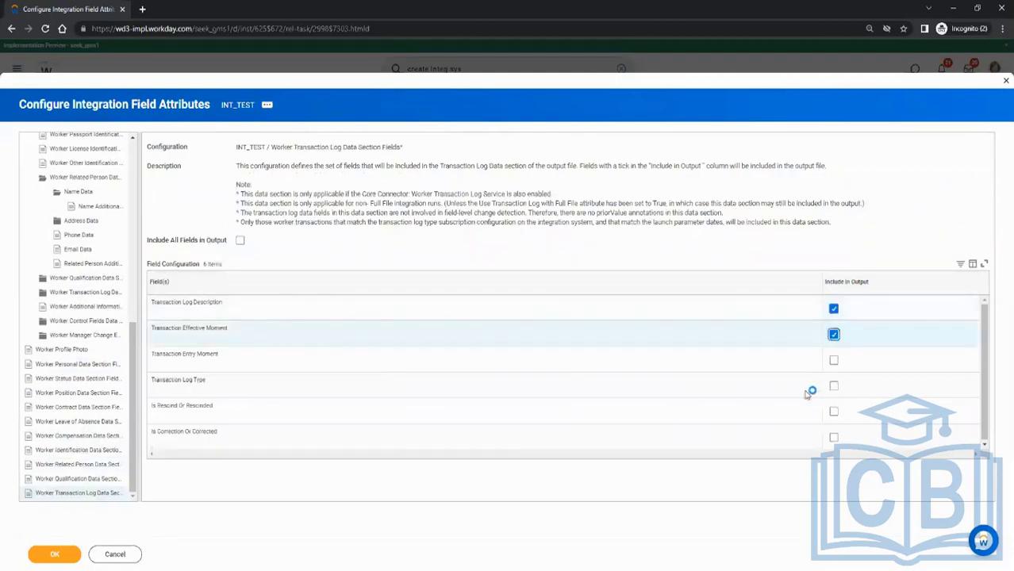
{"action": "left_click", "coordinate": [46, 553]}
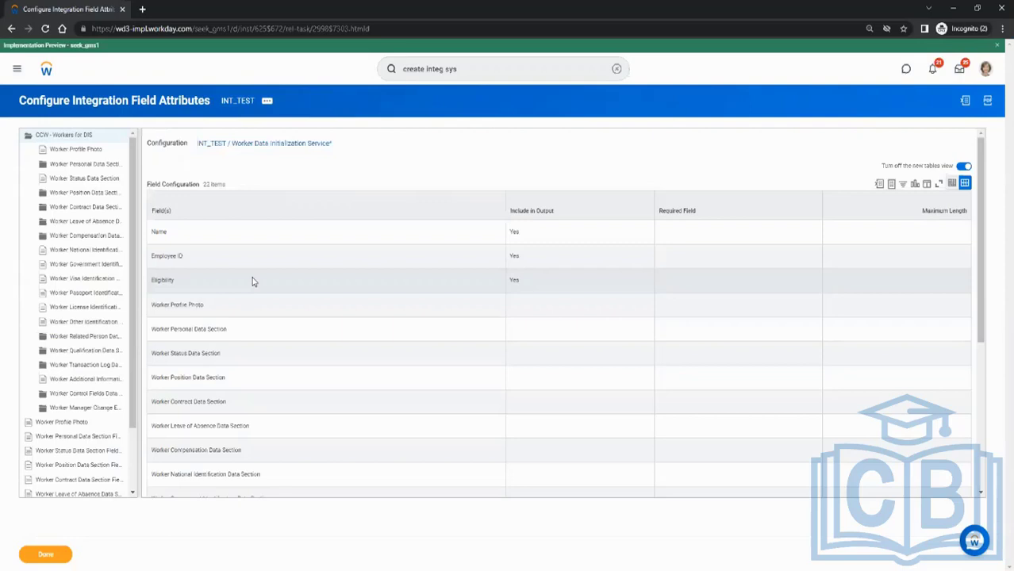
Check the actions available for INT_TEST and finish the Configure Integration Field Attributes task.
{"action": "left_click", "coordinate": [268, 103]}
{"action": "mouse_move", "coordinate": [330, 143]}
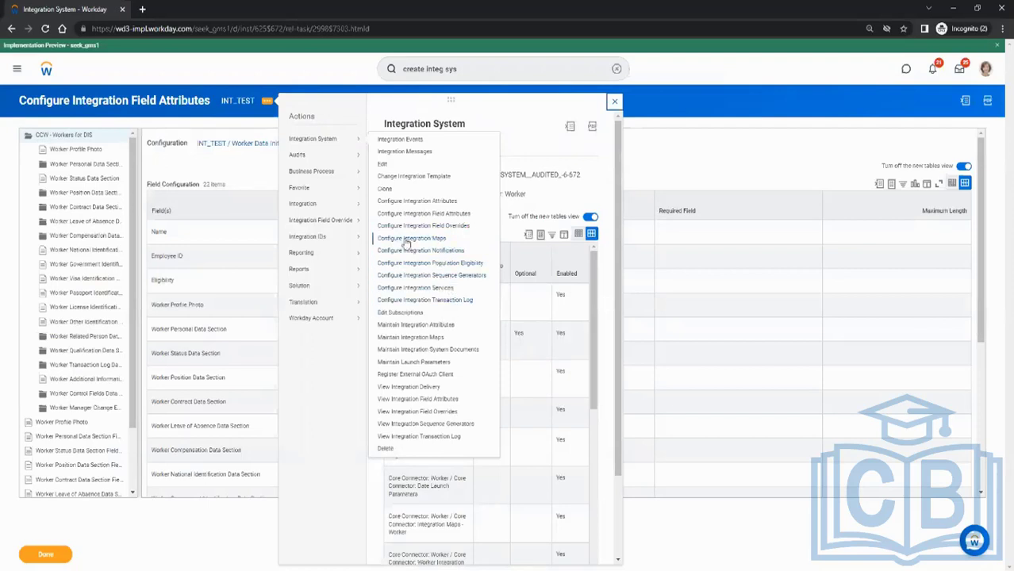
{"action": "left_click", "coordinate": [678, 152]}
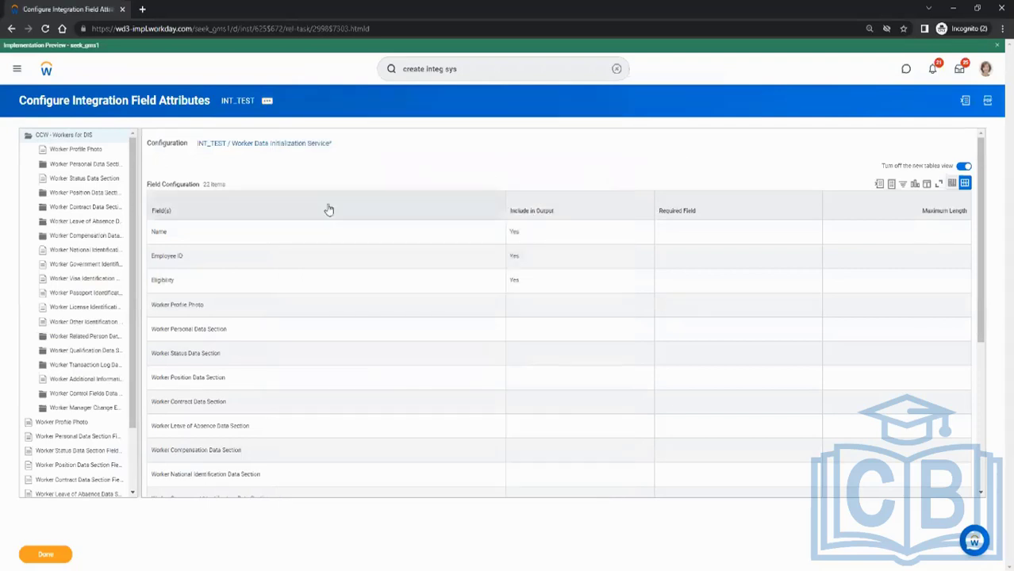
{"action": "left_click", "coordinate": [56, 555]}
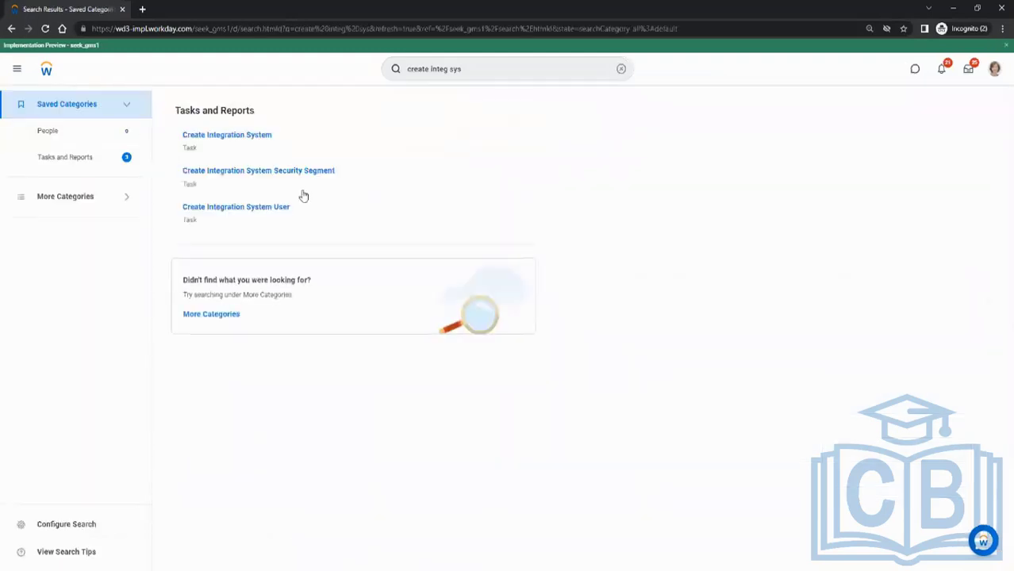
Search for intsys:int_Test and open the INT_TEST integration system based on the Core Connector: Worker template.
{"action": "left_click_drag", "start_coordinate": [483, 71], "coordinate": [252, 57]}
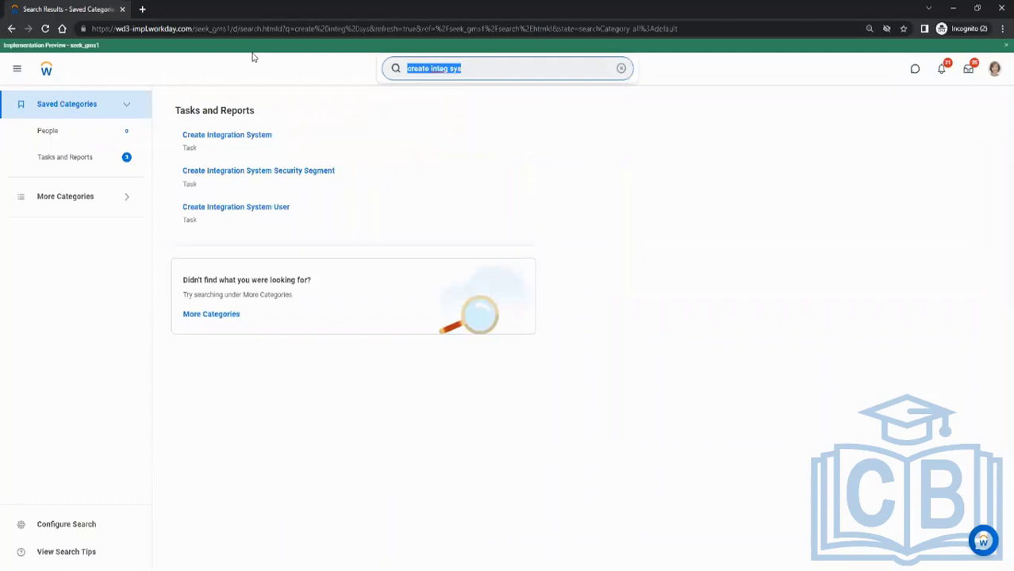
{"action": "type", "text": "intsys"}
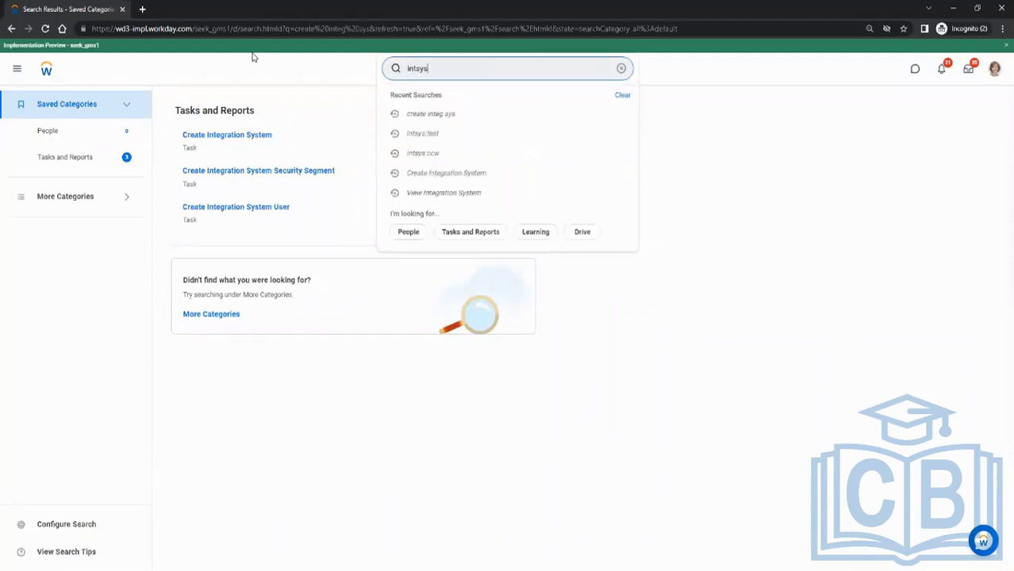
{"action": "key", "text": "Return"}
{"action": "type", "text": ":int_Test"}
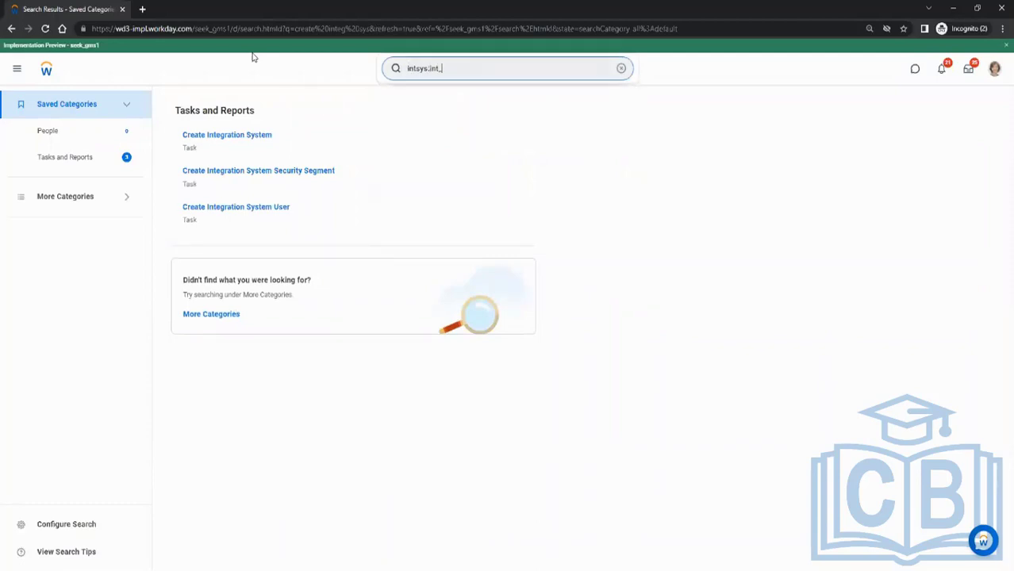
{"action": "key", "text": "Return"}
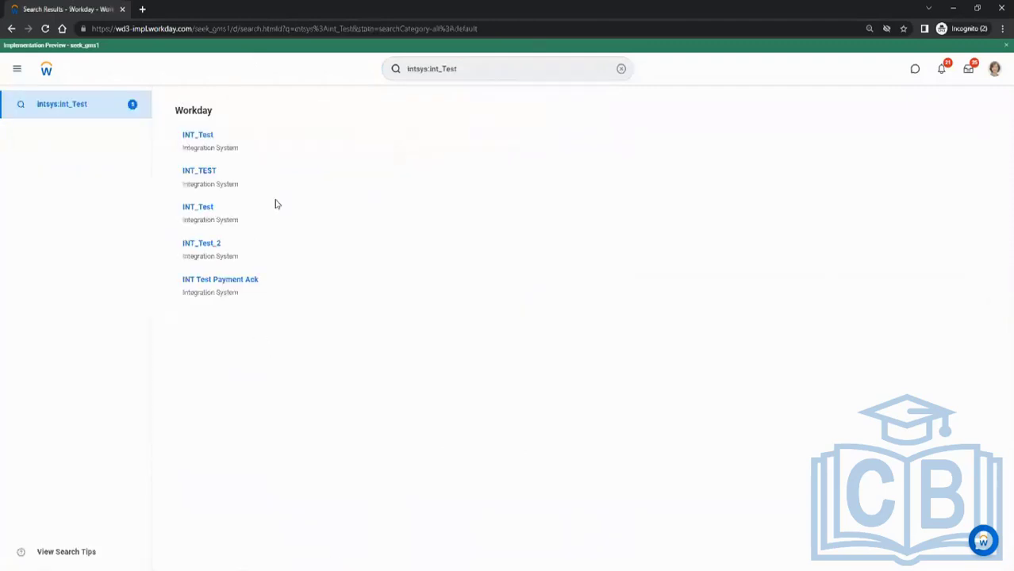
{"action": "left_click", "coordinate": [198, 136]}
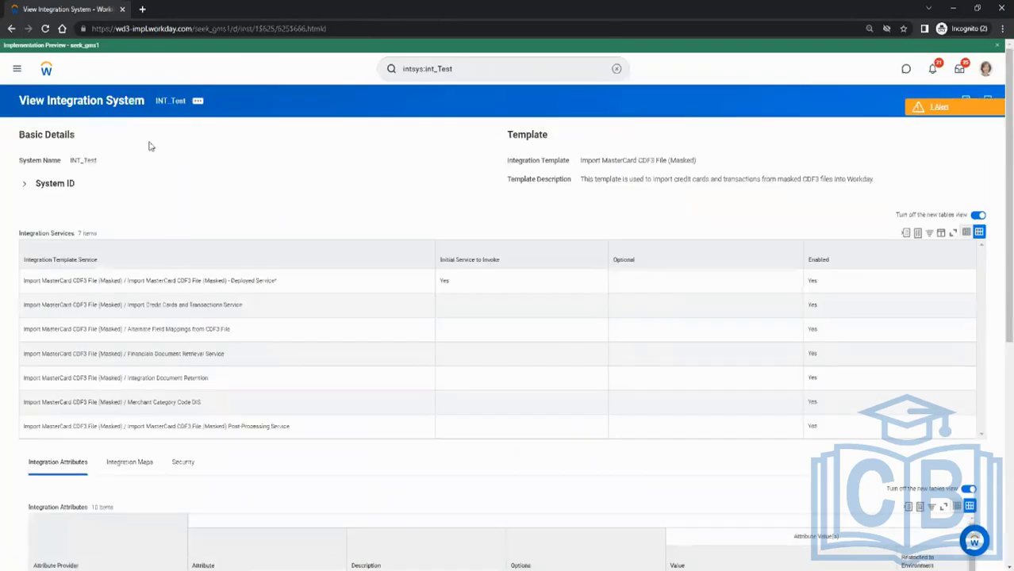
{"action": "left_click", "coordinate": [10, 30]}
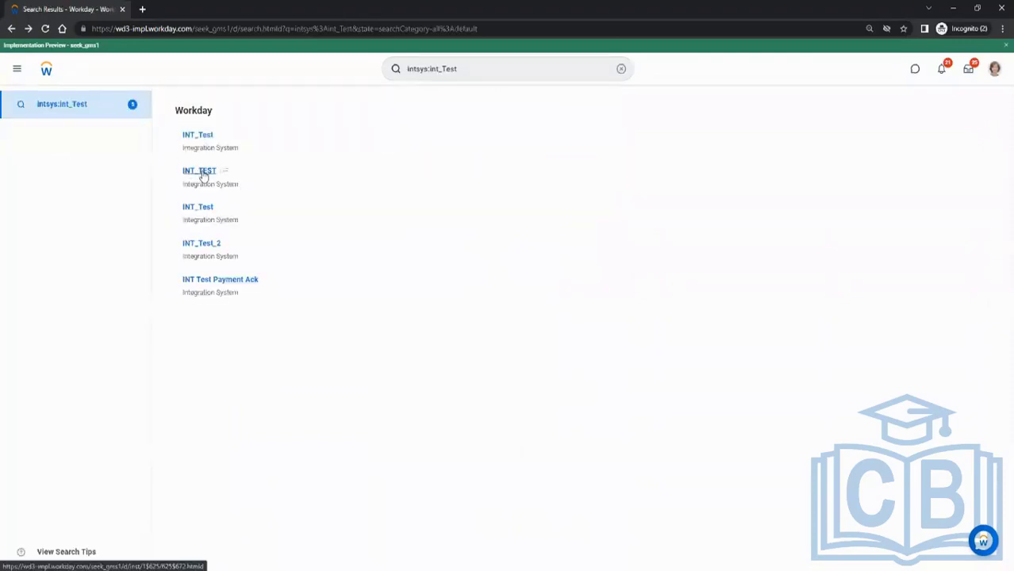
{"action": "left_click", "coordinate": [203, 173]}
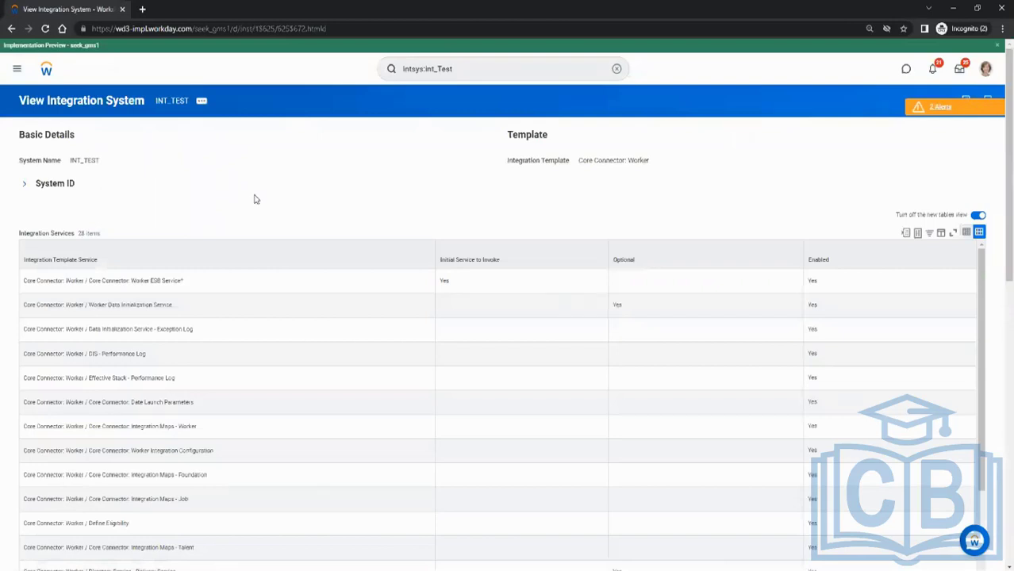
Open the integration services configuration of INT_TEST and go to its Custom Integration Services section.
{"action": "left_click", "coordinate": [201, 101]}
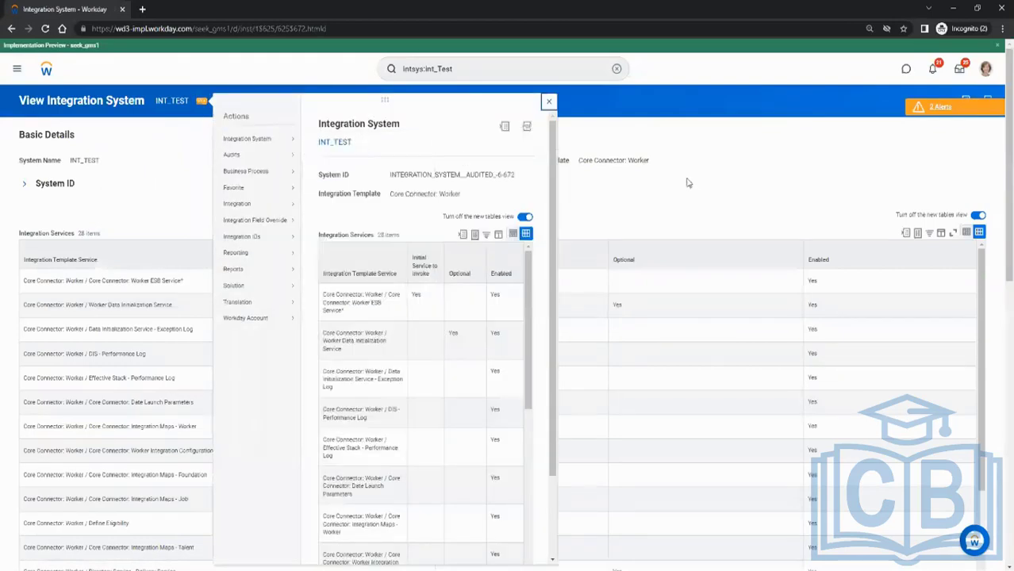
{"action": "left_click", "coordinate": [687, 182]}
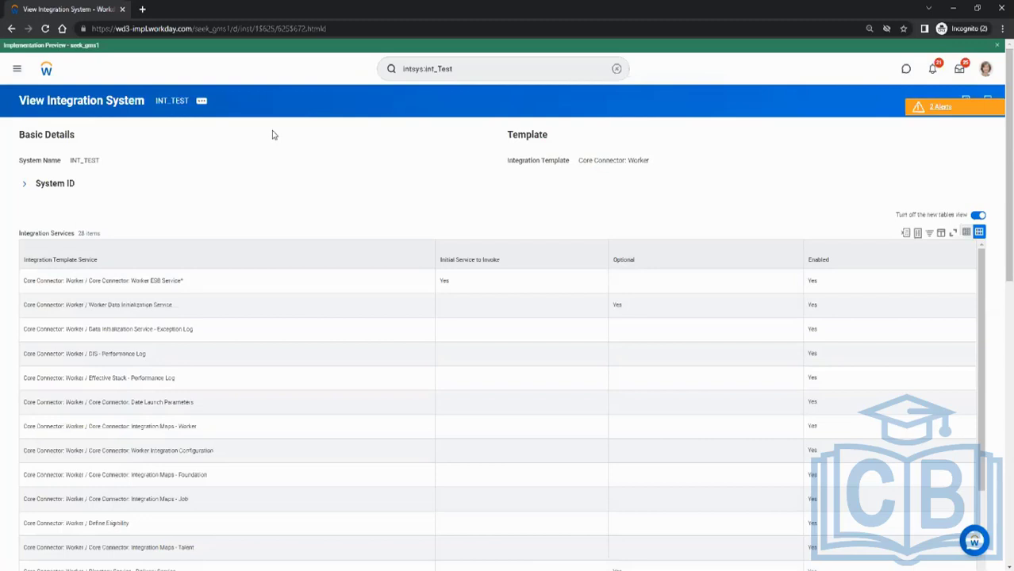
{"action": "left_click", "coordinate": [202, 103]}
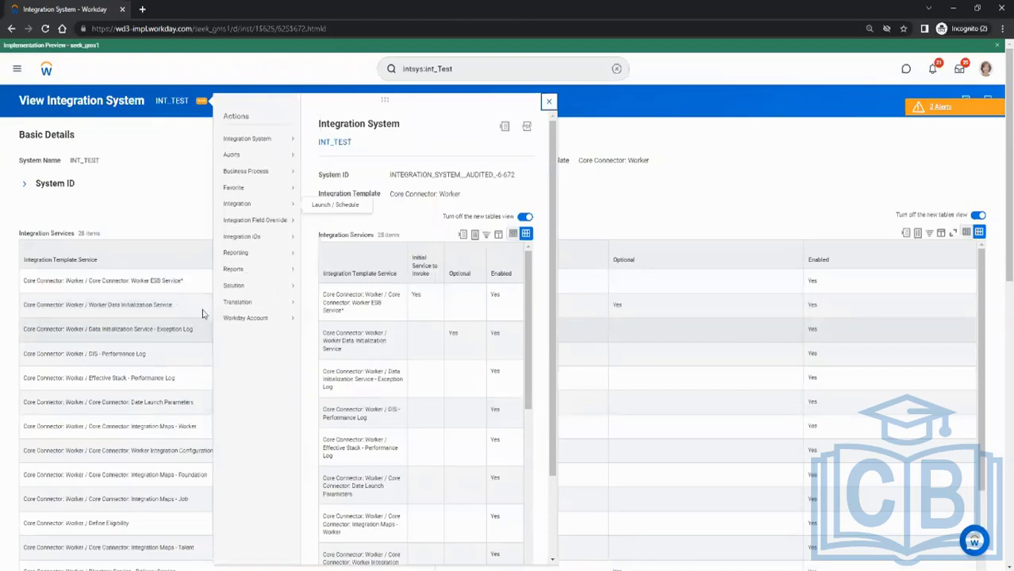
{"action": "mouse_move", "coordinate": [281, 143]}
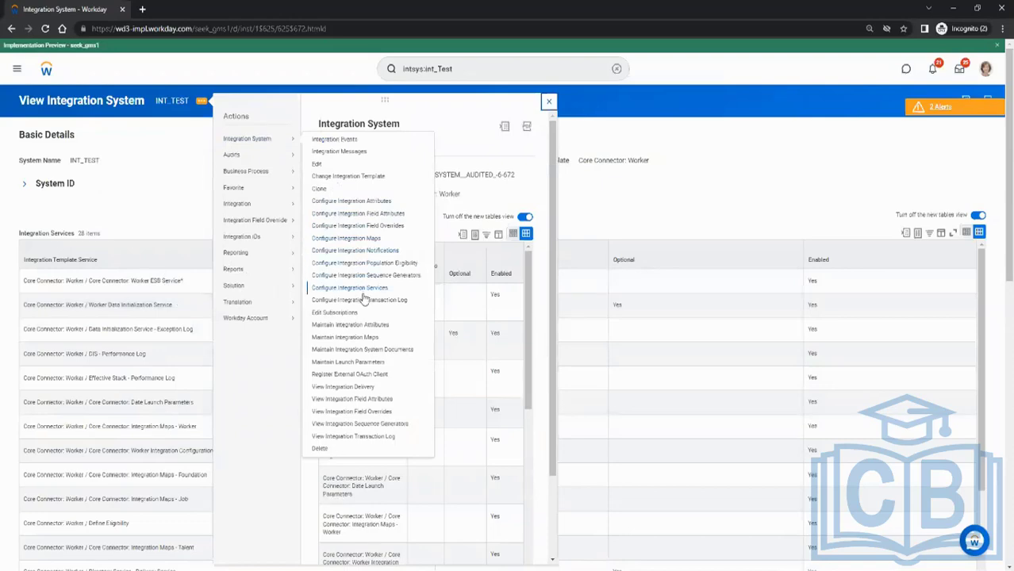
{"action": "left_click", "coordinate": [331, 287]}
{"action": "scroll", "coordinate": [319, 282], "scroll_direction": "down", "scroll_amount": 10}
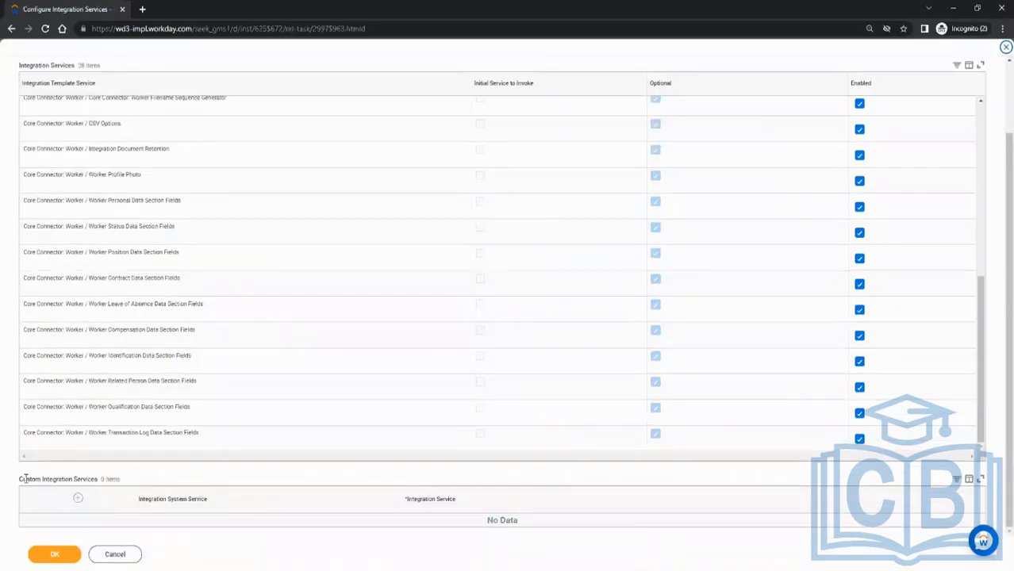
{"action": "left_click_drag", "start_coordinate": [25, 479], "coordinate": [99, 478]}
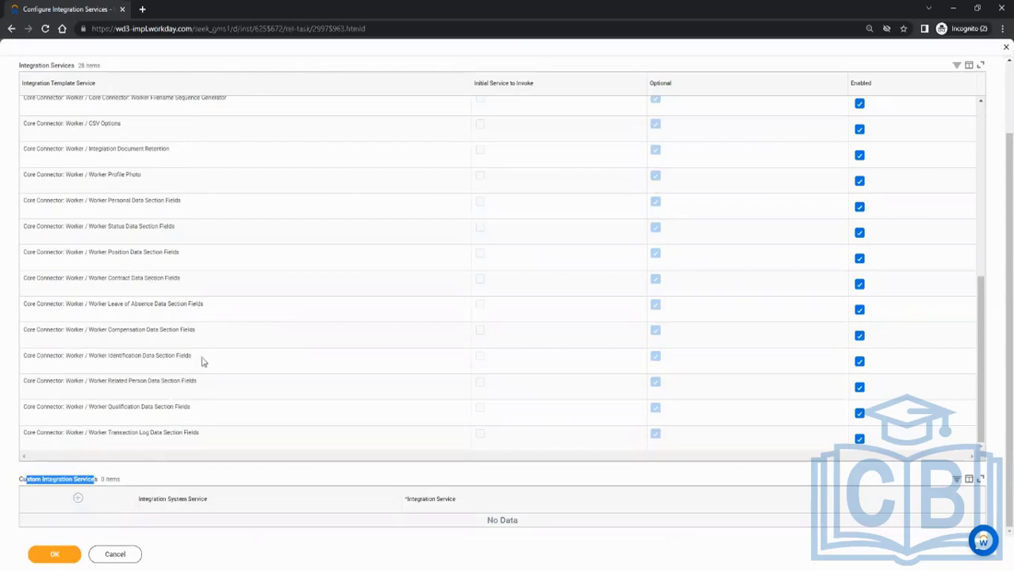
Add a row to the Custom Integration Services and start creating an Integration Field Override Service for it.
{"action": "left_click", "coordinate": [78, 500]}
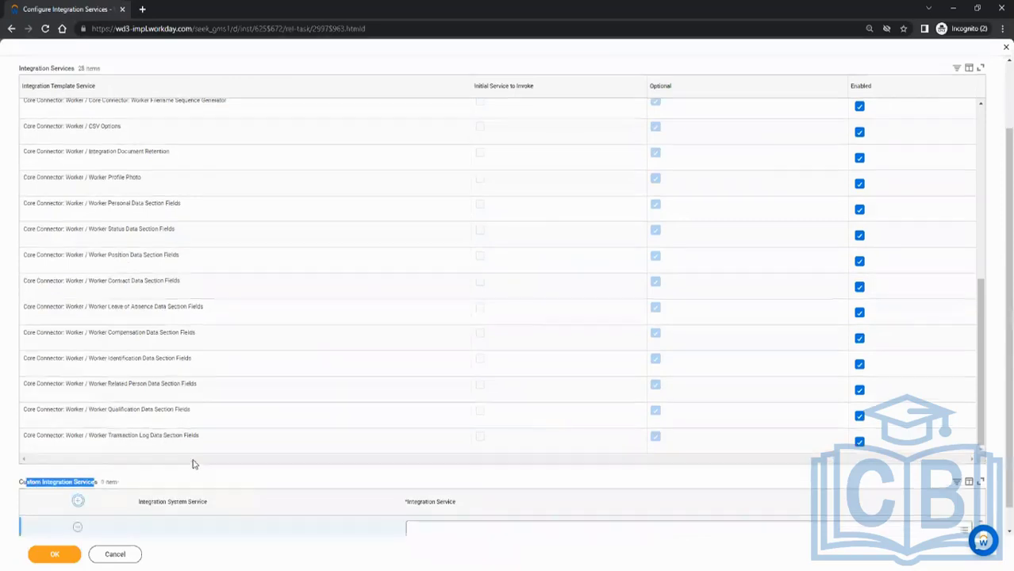
{"action": "scroll", "coordinate": [242, 349], "scroll_direction": "down", "scroll_amount": 1}
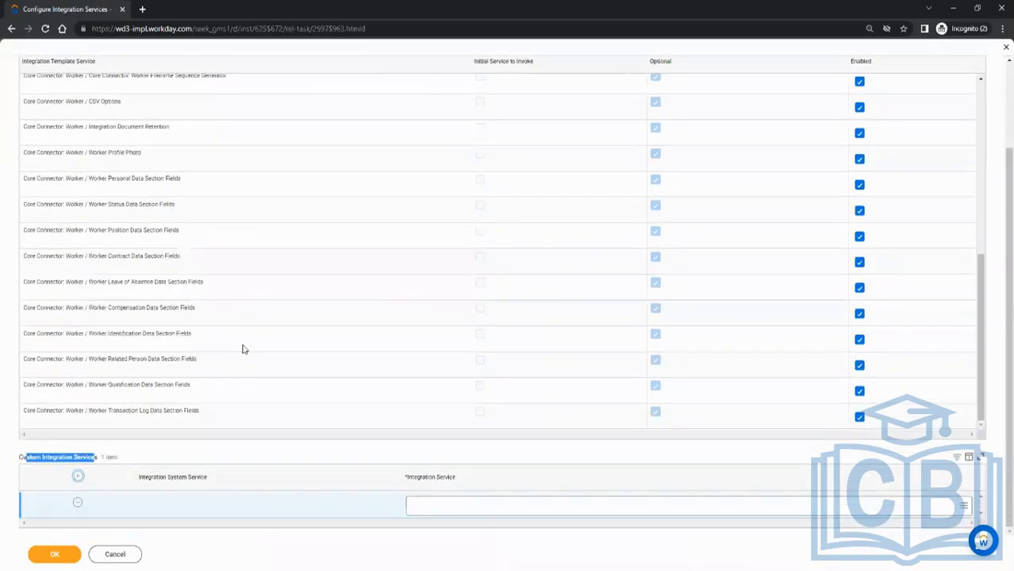
{"action": "left_click", "coordinate": [476, 505]}
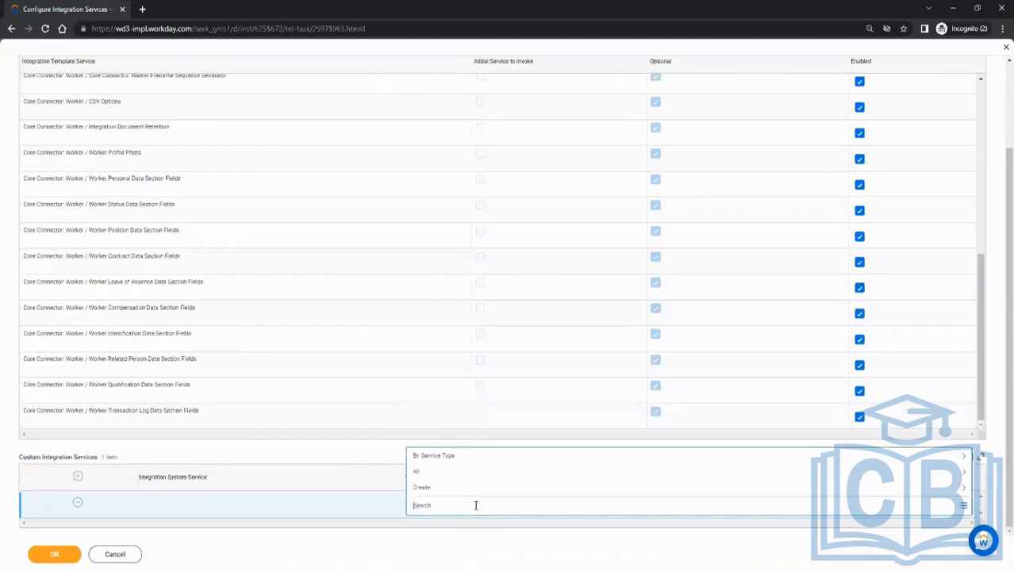
{"action": "left_click", "coordinate": [470, 487]}
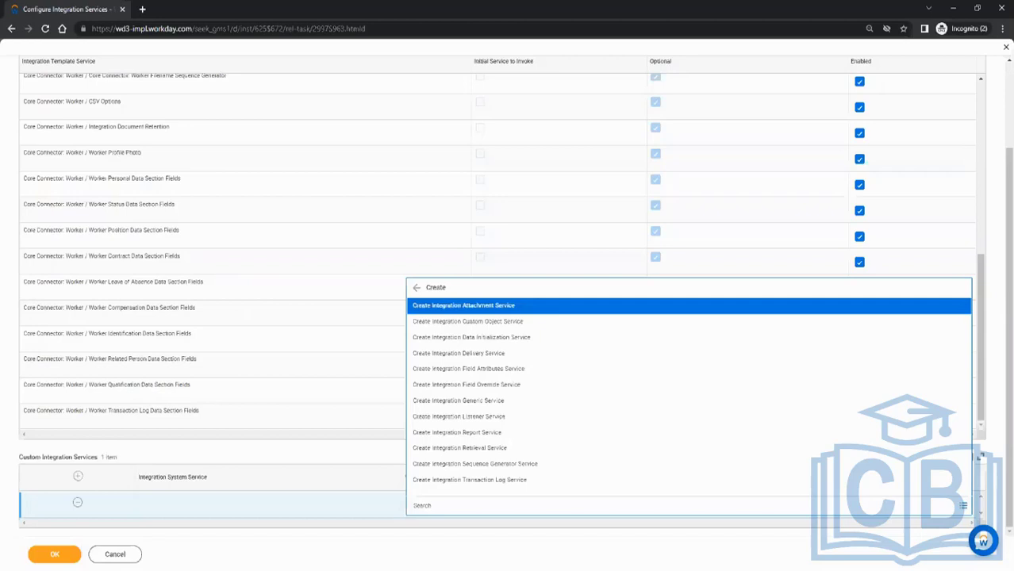
{"action": "left_click", "coordinate": [491, 385]}
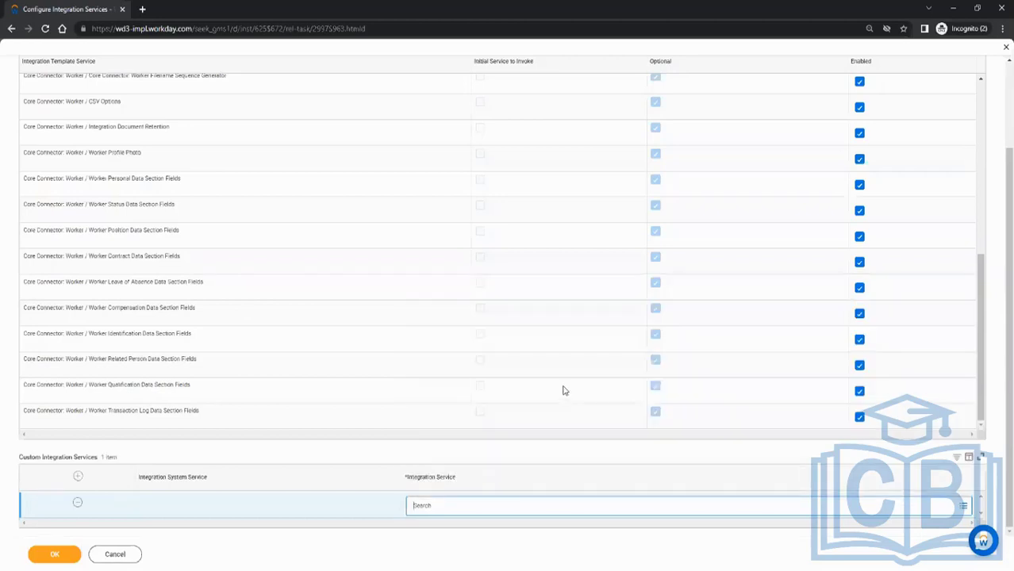
Name the field override service INT_test_field_override and set its business object to Worker.
{"action": "left_click", "coordinate": [142, 139]}
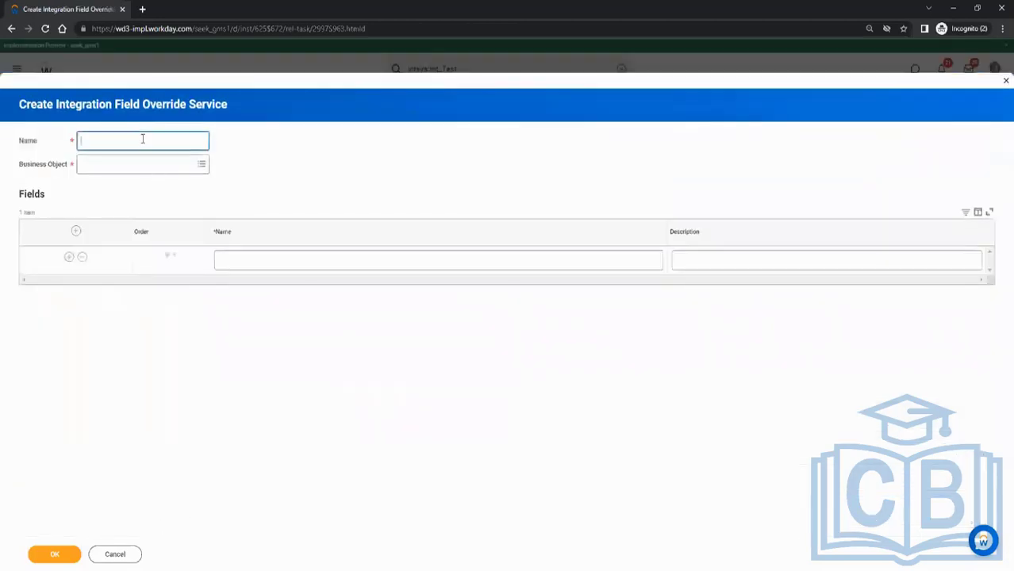
{"action": "type", "text": "INT_test_field_override"}
{"action": "left_click", "coordinate": [130, 168]}
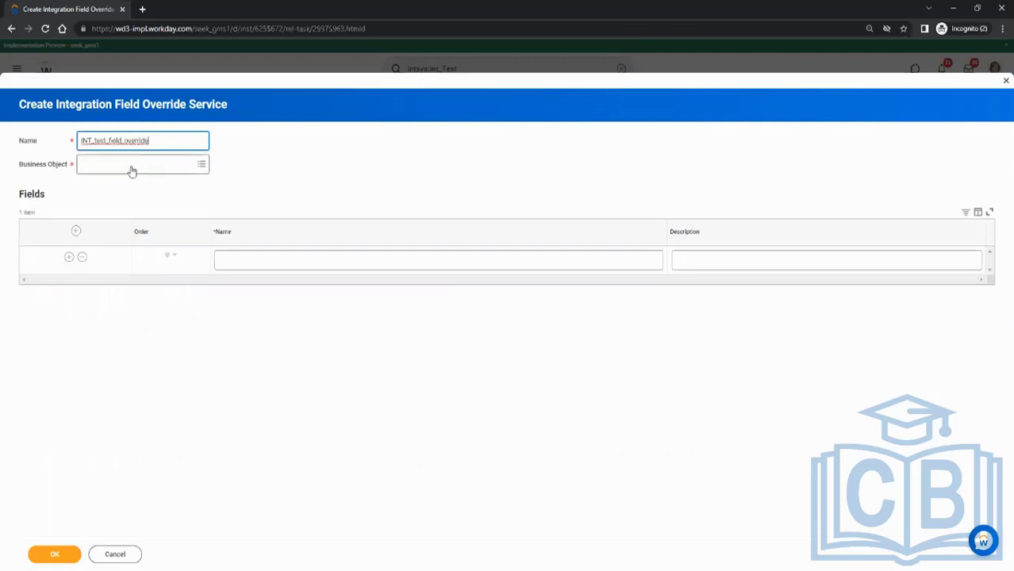
{"action": "left_click", "coordinate": [378, 177]}
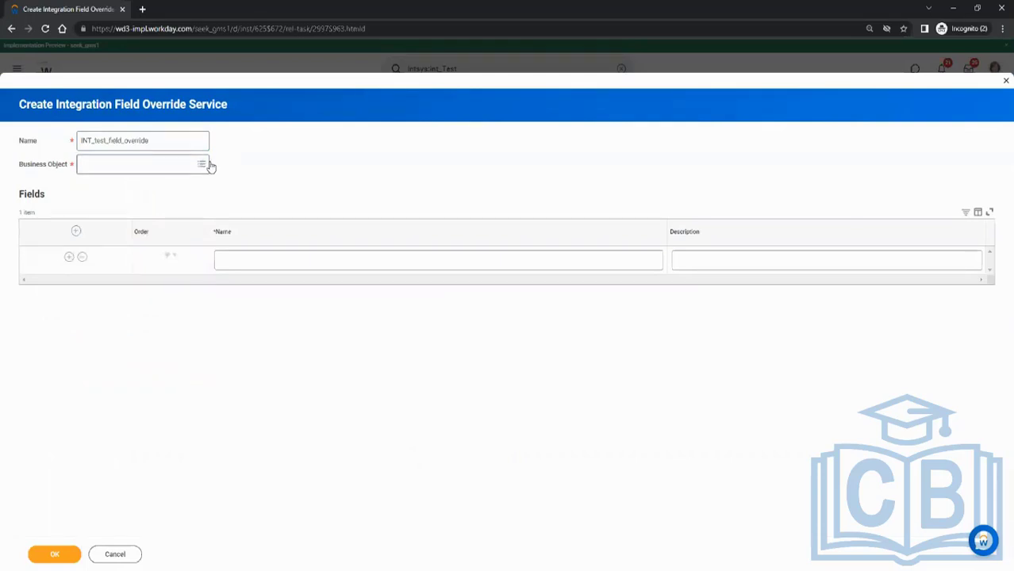
{"action": "left_click", "coordinate": [203, 165]}
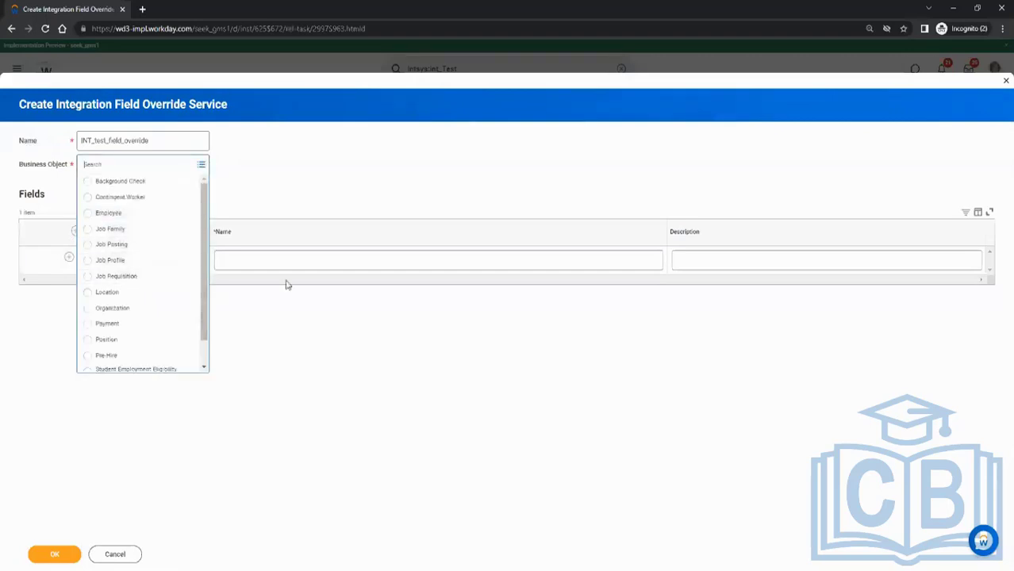
{"action": "left_click", "coordinate": [340, 324]}
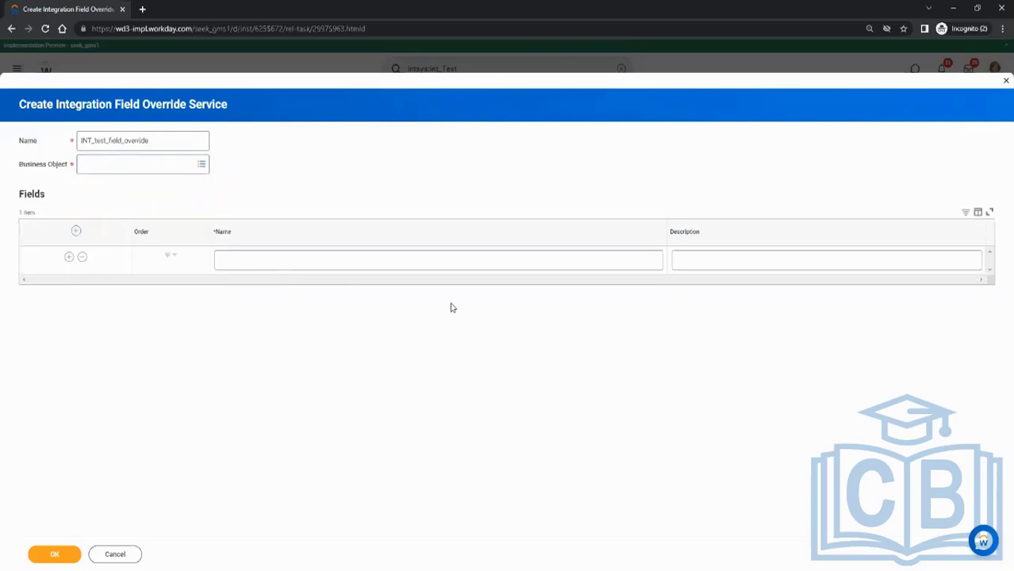
{"action": "left_click", "coordinate": [149, 163]}
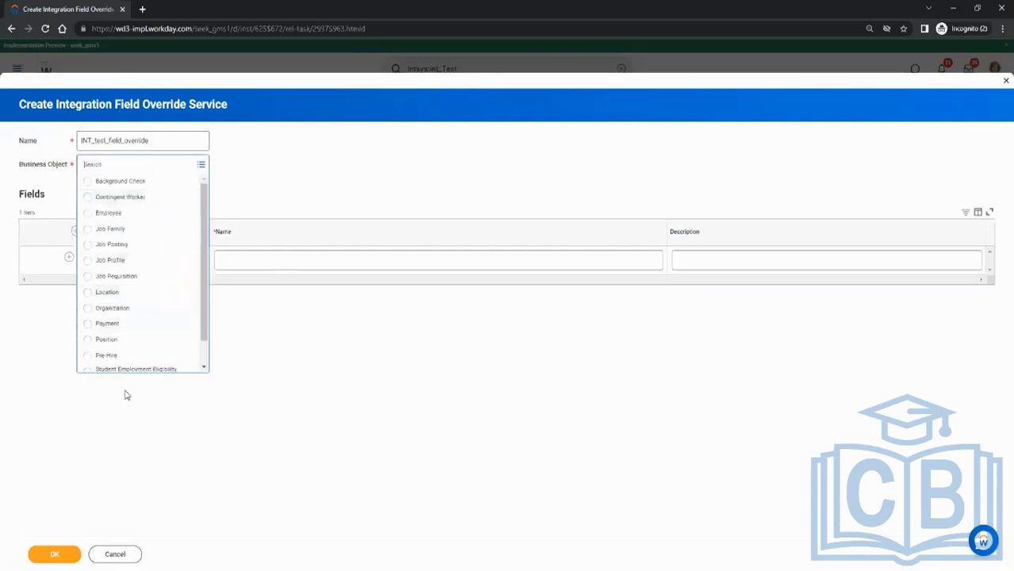
{"action": "scroll", "coordinate": [159, 302], "scroll_direction": "down", "scroll_amount": 1}
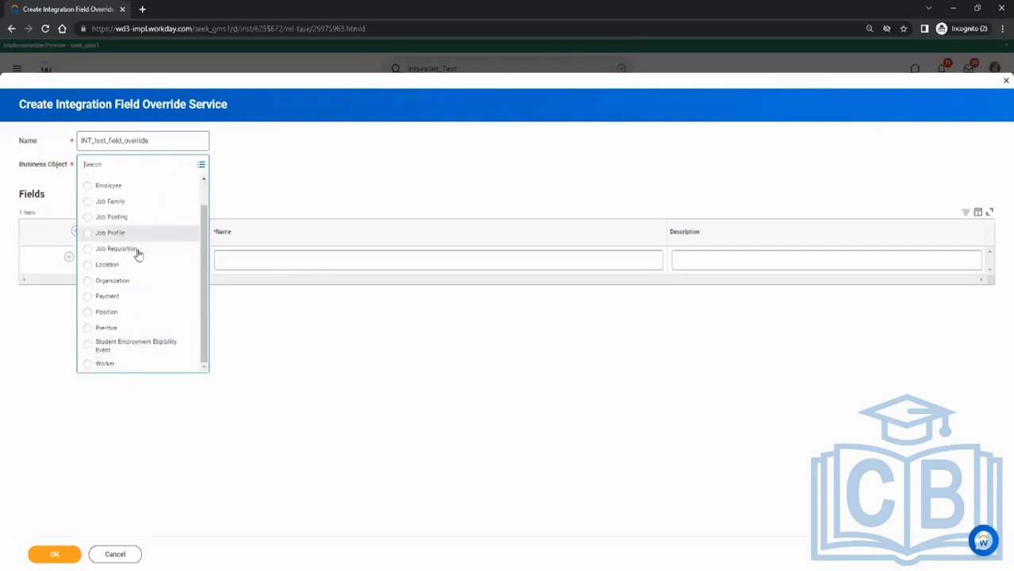
{"action": "scroll", "coordinate": [141, 226], "scroll_direction": "up", "scroll_amount": 1}
{"action": "scroll", "coordinate": [146, 314], "scroll_direction": "down", "scroll_amount": 1}
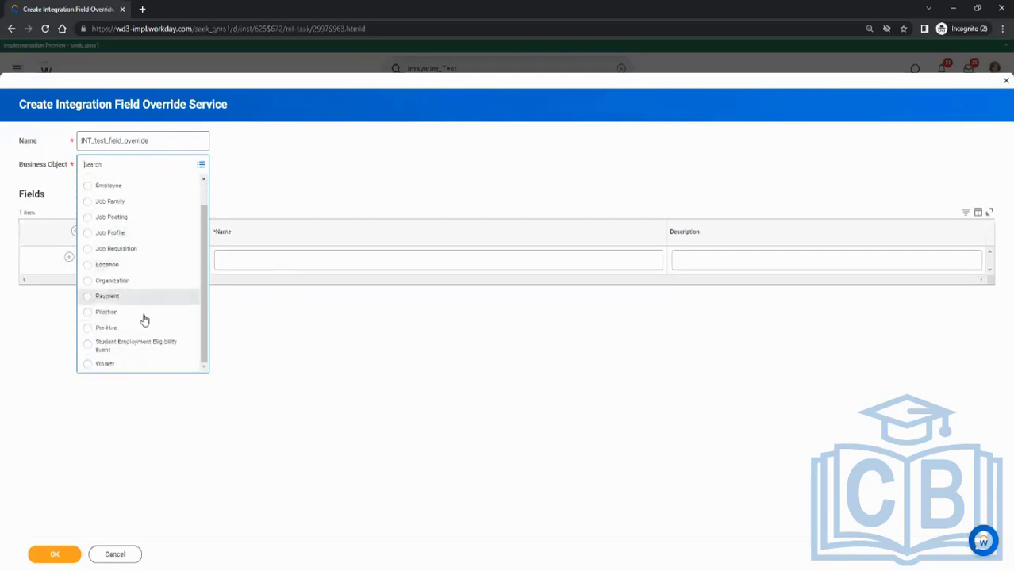
{"action": "left_click", "coordinate": [107, 363]}
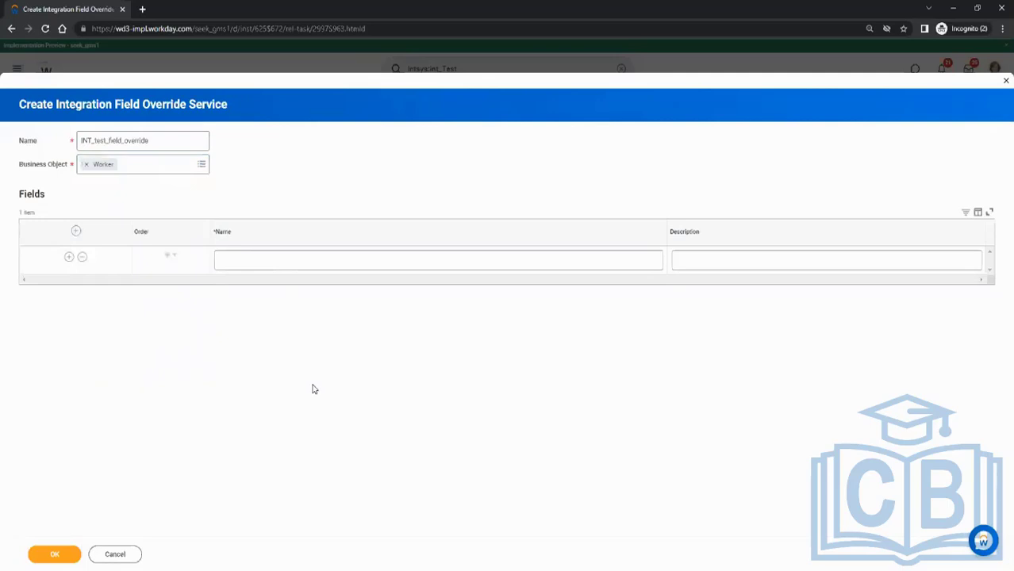
Add the fields "First Two digits of Employee ID" and "Custom Field" to the override service and confirm its creation.
{"action": "left_click", "coordinate": [258, 261]}
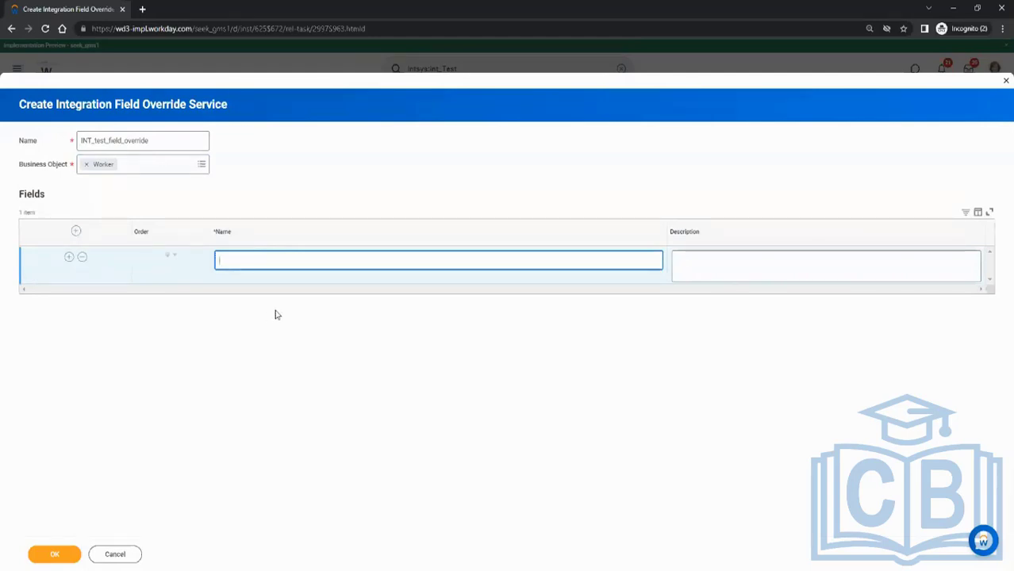
{"action": "type", "text": "First Two digits of Employee ID"}
{"action": "left_click_drag", "start_coordinate": [351, 260], "coordinate": [16, 229]}
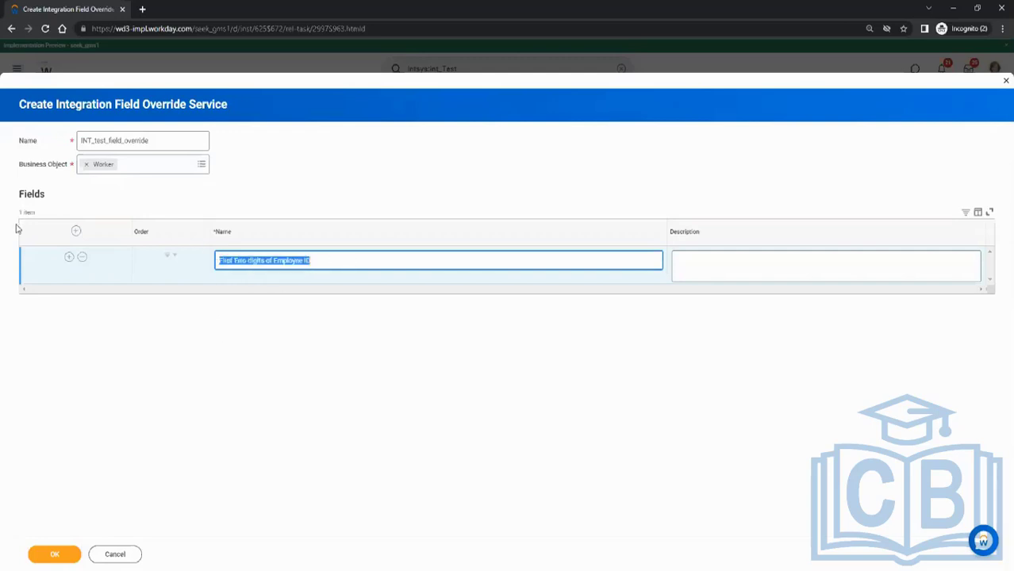
{"action": "left_click", "coordinate": [69, 256]}
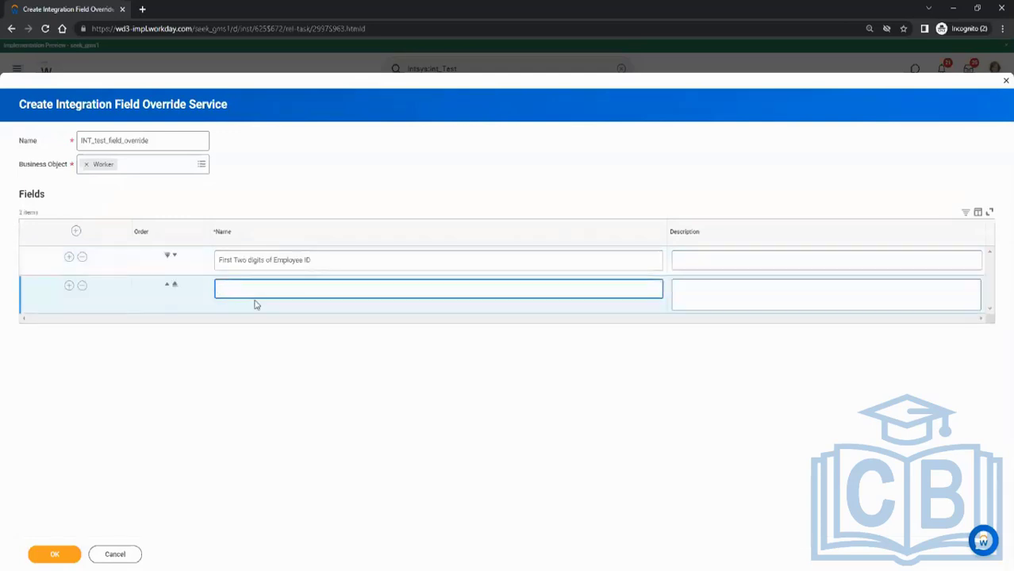
{"action": "type", "text": "Custom Field"}
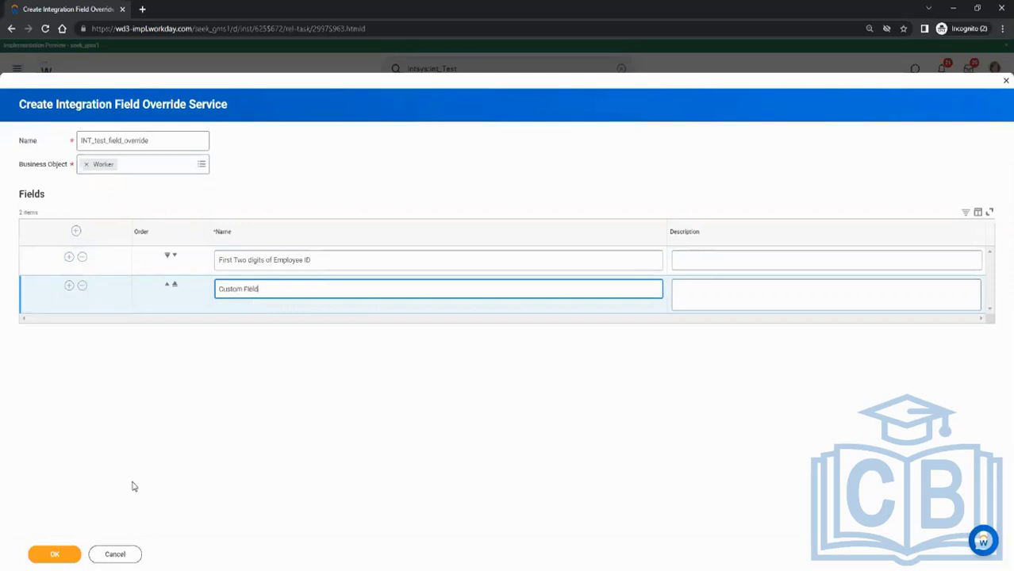
{"action": "left_click", "coordinate": [52, 553]}
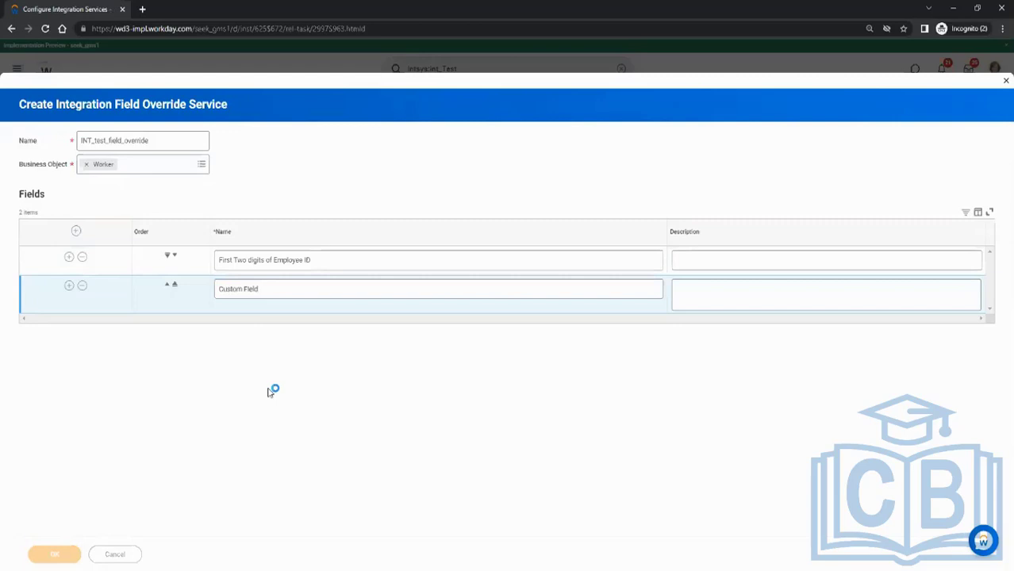
Save the integration services configuration of INT_TEST with INT_test_field_override as its custom service.
{"action": "scroll", "coordinate": [322, 335], "scroll_direction": "down", "scroll_amount": 5}
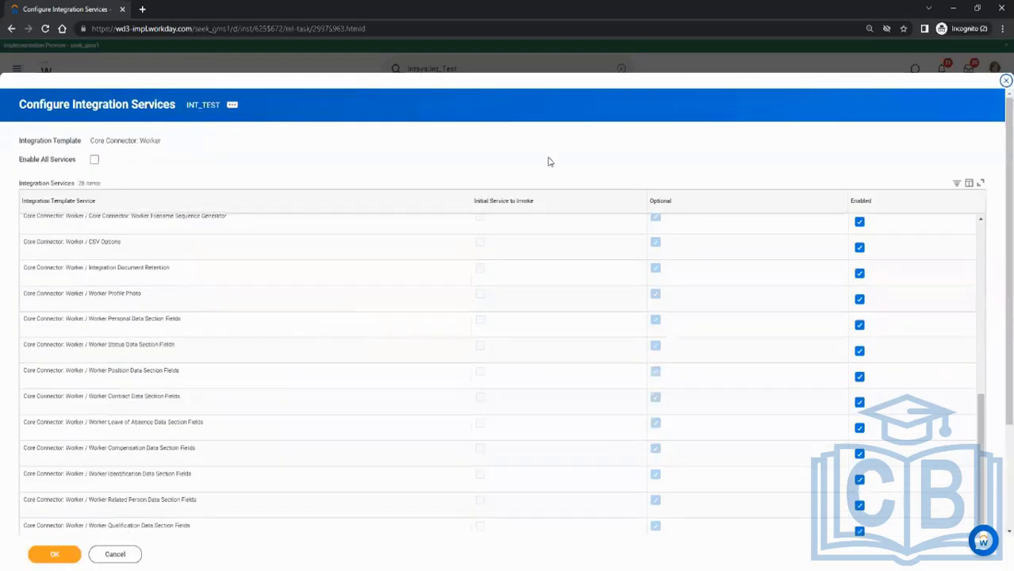
{"action": "scroll", "coordinate": [568, 156], "scroll_direction": "down", "scroll_amount": 3}
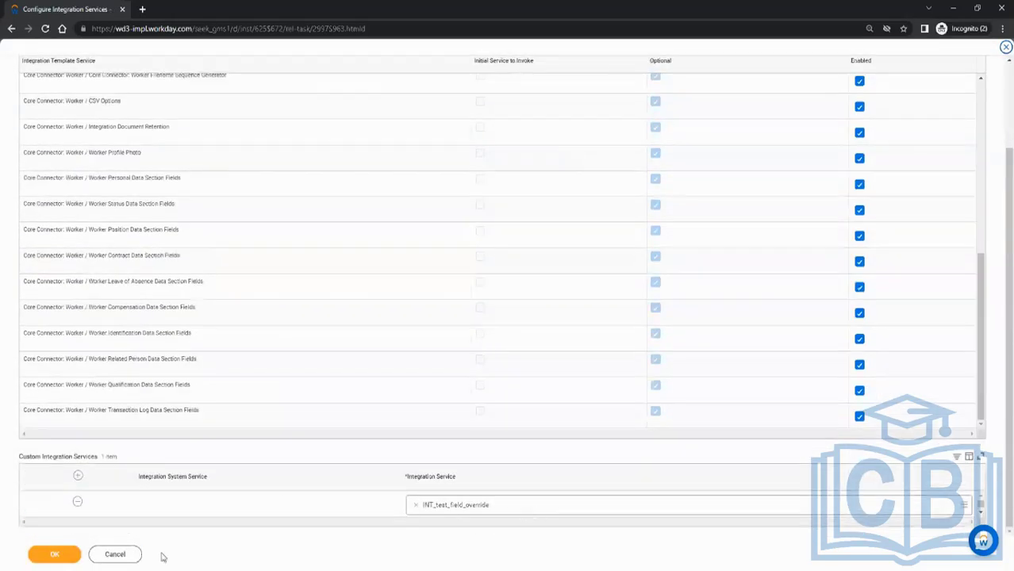
{"action": "left_click", "coordinate": [64, 557]}
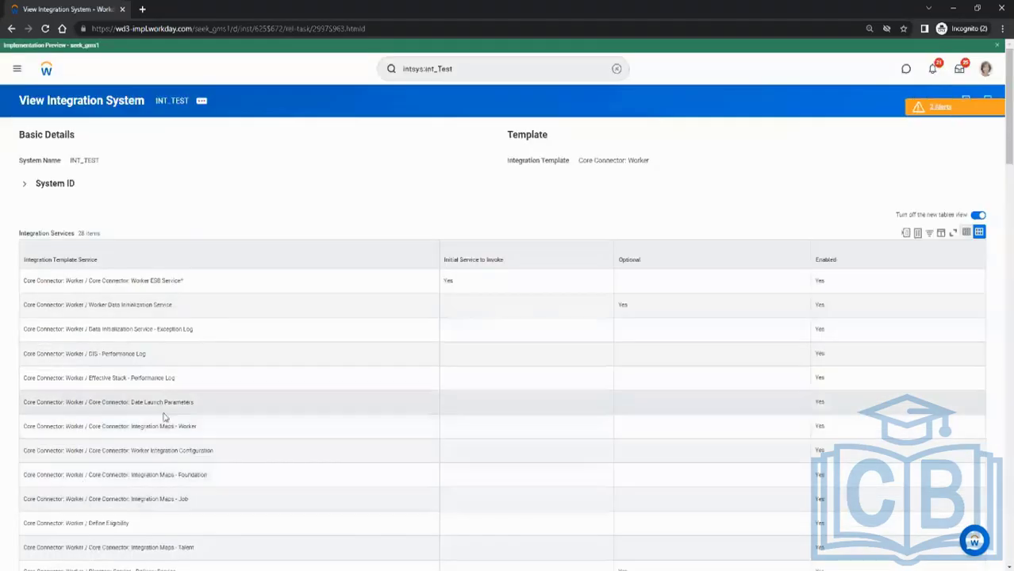
Check the custom services of INT_TEST and open its field overrides configuration for the INT_test_field_override service.
{"action": "scroll", "coordinate": [168, 419], "scroll_direction": "down", "scroll_amount": 10}
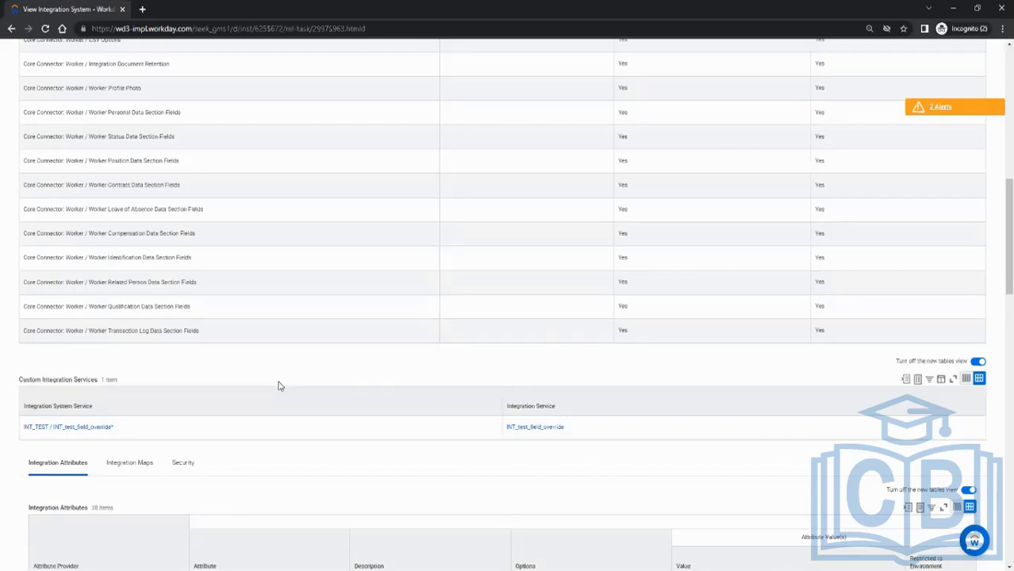
{"action": "scroll", "coordinate": [256, 332], "scroll_direction": "up", "scroll_amount": 8}
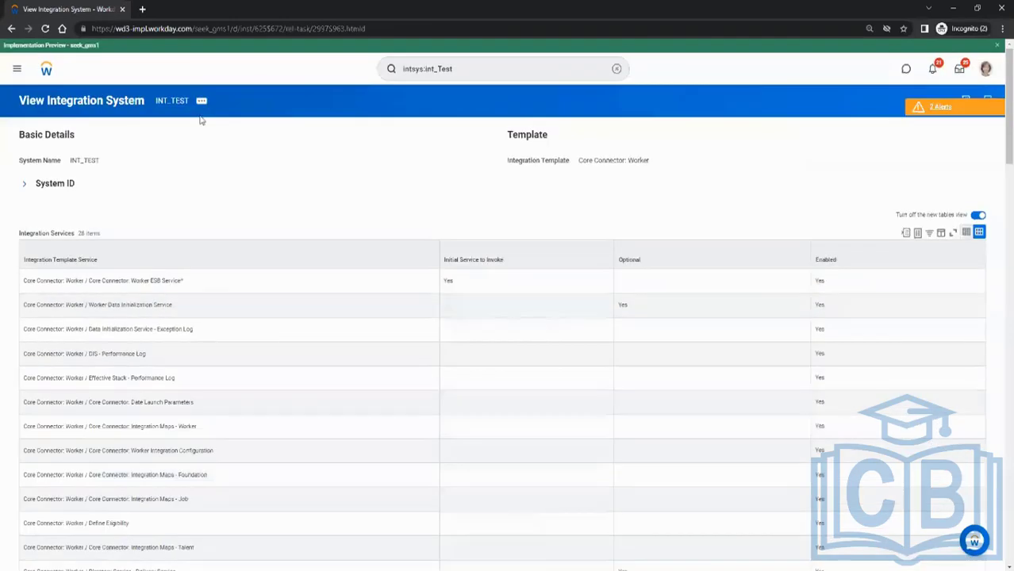
{"action": "left_click", "coordinate": [203, 102]}
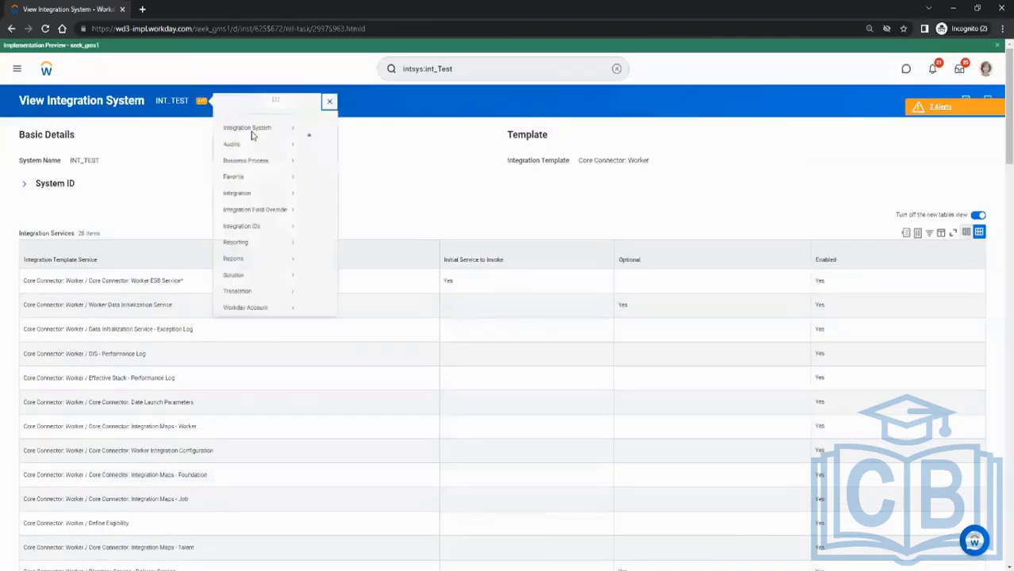
{"action": "mouse_move", "coordinate": [253, 136]}
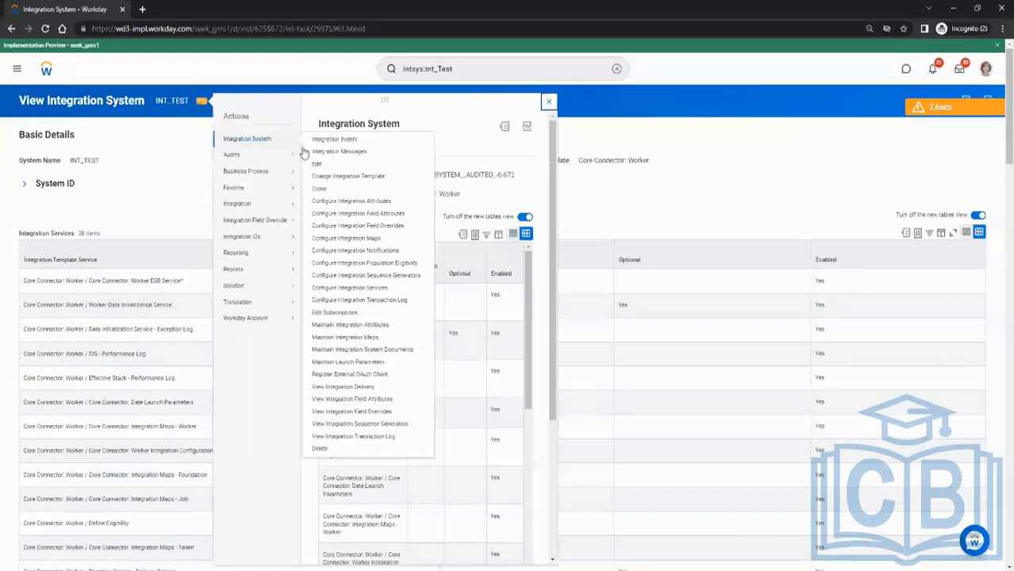
{"action": "left_click", "coordinate": [370, 230]}
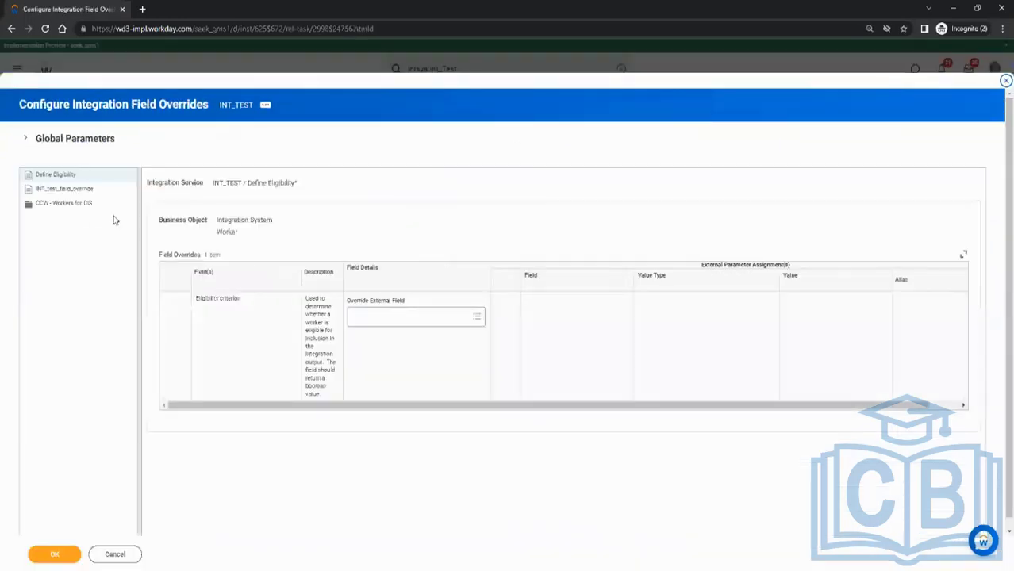
{"action": "left_click", "coordinate": [65, 192]}
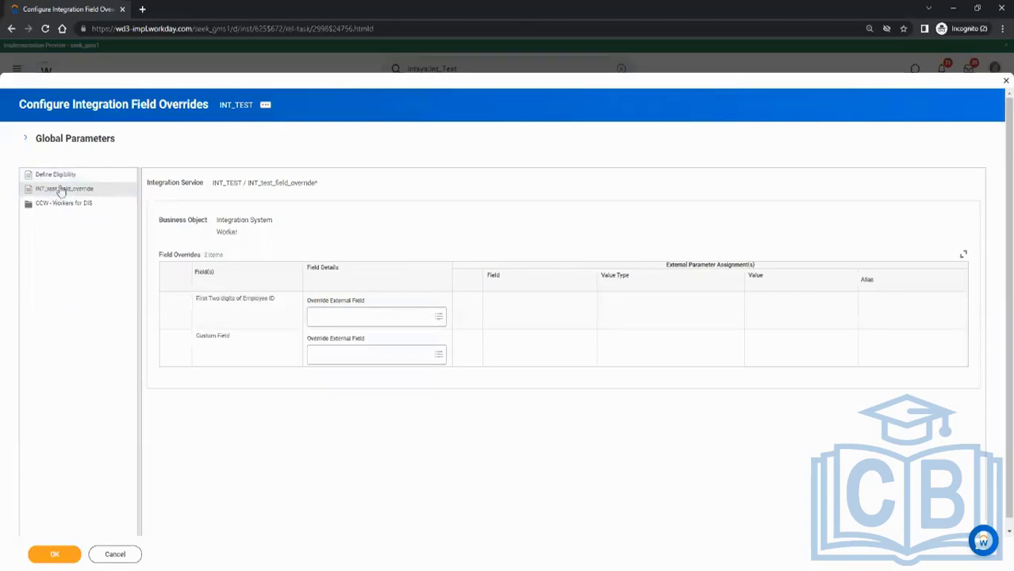
Search for cf_test and assign CF_Test5 as the override external field for First Two digits of Employee ID.
{"action": "left_click_drag", "start_coordinate": [195, 300], "coordinate": [282, 308]}
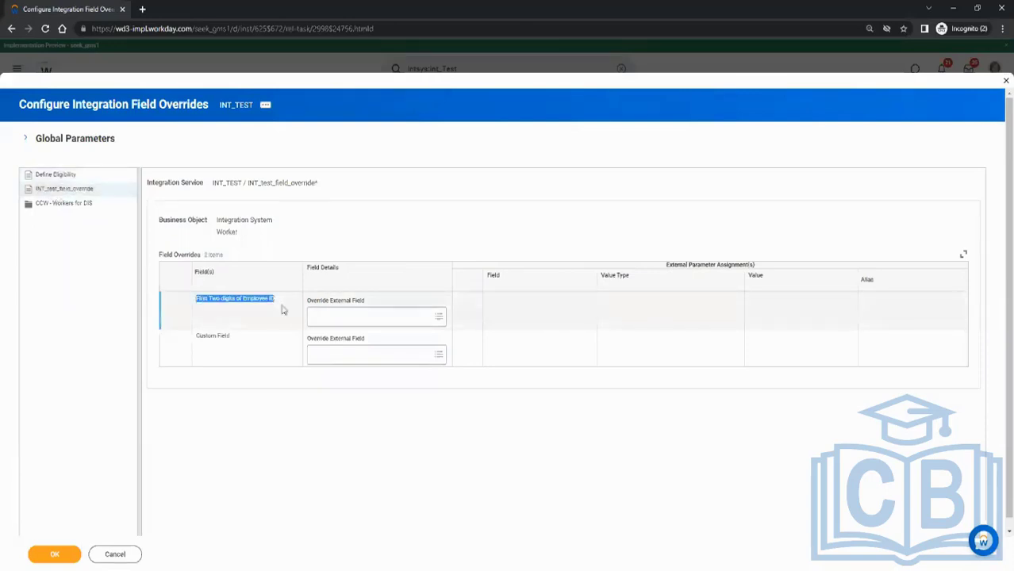
{"action": "left_click", "coordinate": [255, 346]}
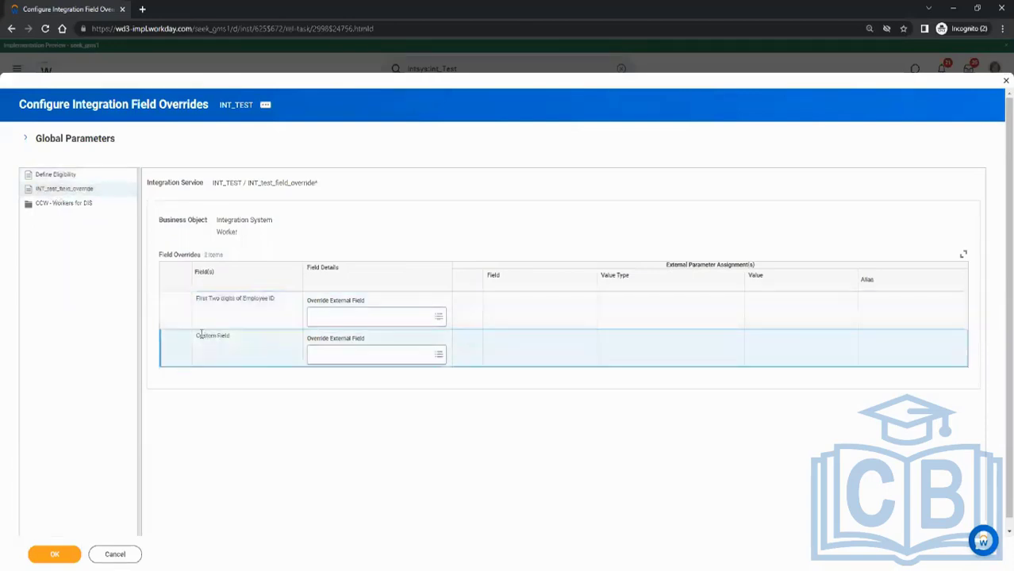
{"action": "left_click_drag", "start_coordinate": [197, 335], "coordinate": [232, 375]}
{"action": "left_click", "coordinate": [342, 317]}
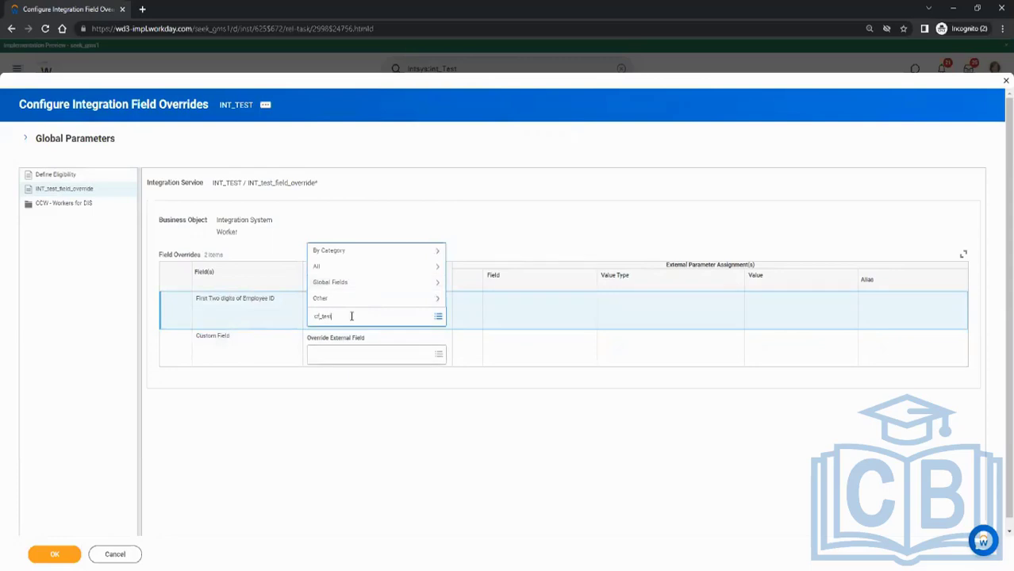
{"action": "key", "text": "Return"}
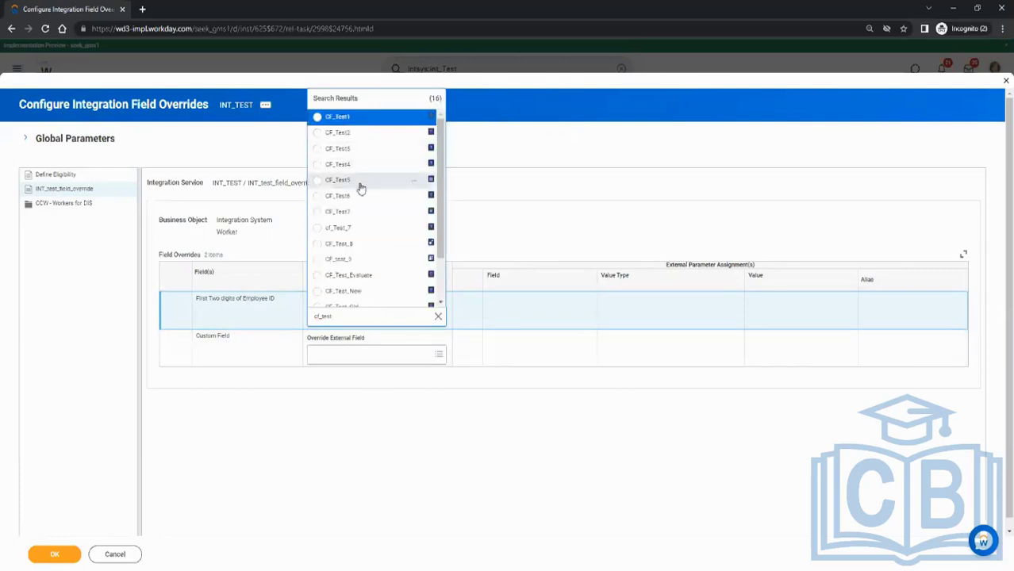
{"action": "left_click", "coordinate": [360, 188]}
Search for cf_test and assign CF_test_9 as the override external field for Custom Field.
{"action": "left_click", "coordinate": [375, 353]}
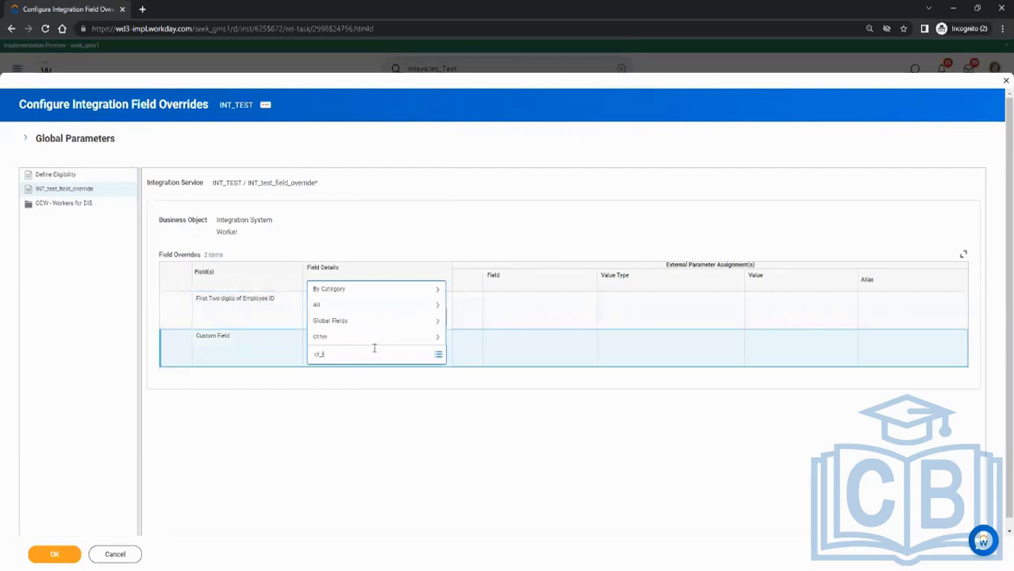
{"action": "key", "text": "Return"}
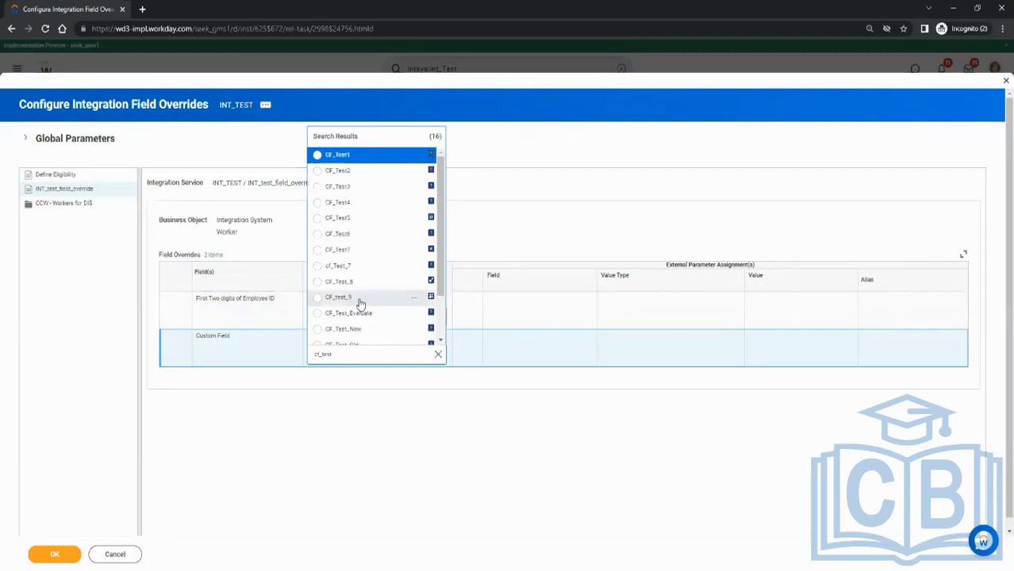
{"action": "left_click", "coordinate": [358, 301]}
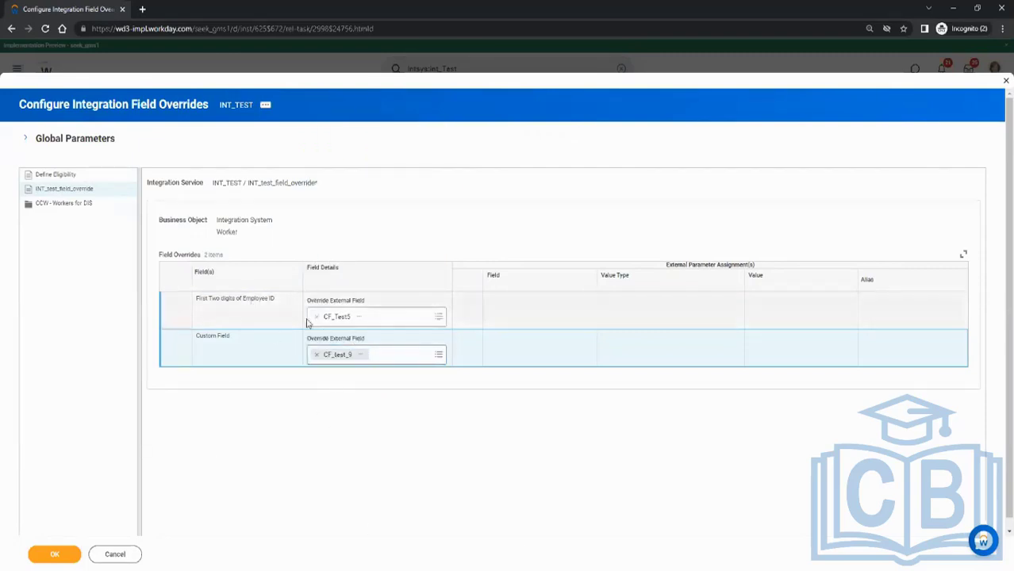
Open the field overrides of the Define Eligibility service and read the description of Eligibility criterion.
{"action": "left_click", "coordinate": [65, 177]}
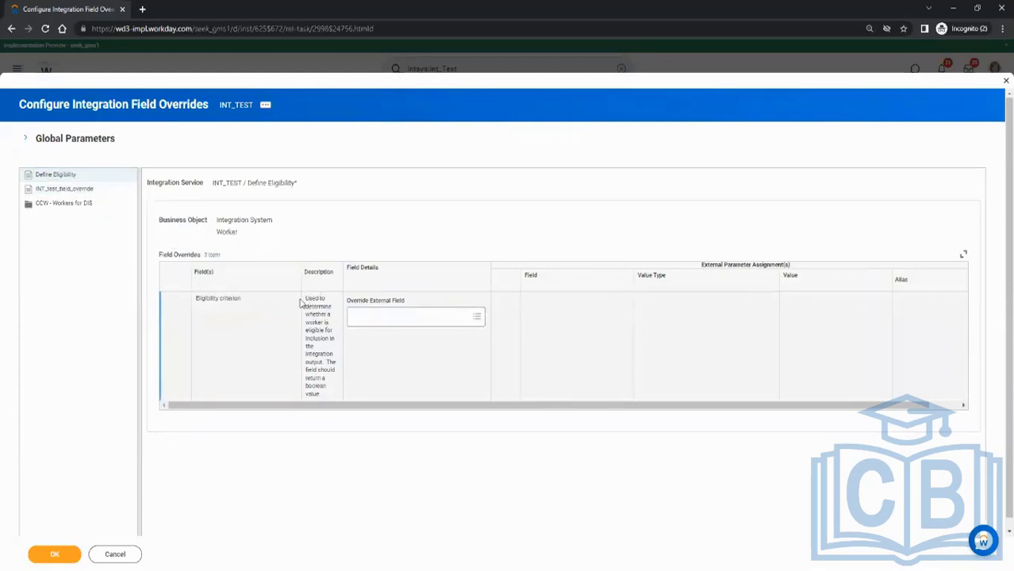
{"action": "left_click_drag", "start_coordinate": [308, 300], "coordinate": [317, 362]}
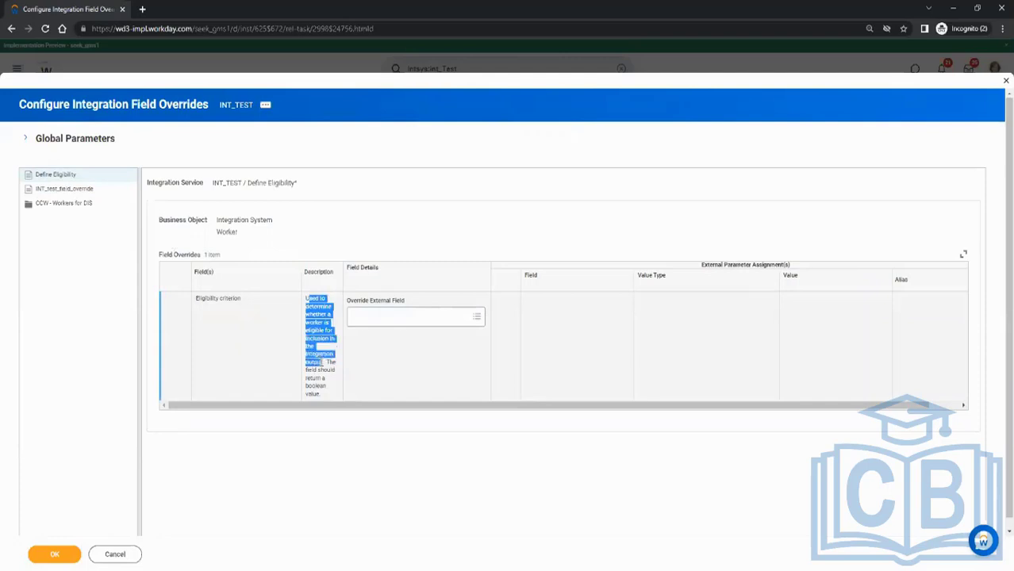
{"action": "left_click", "coordinate": [334, 384]}
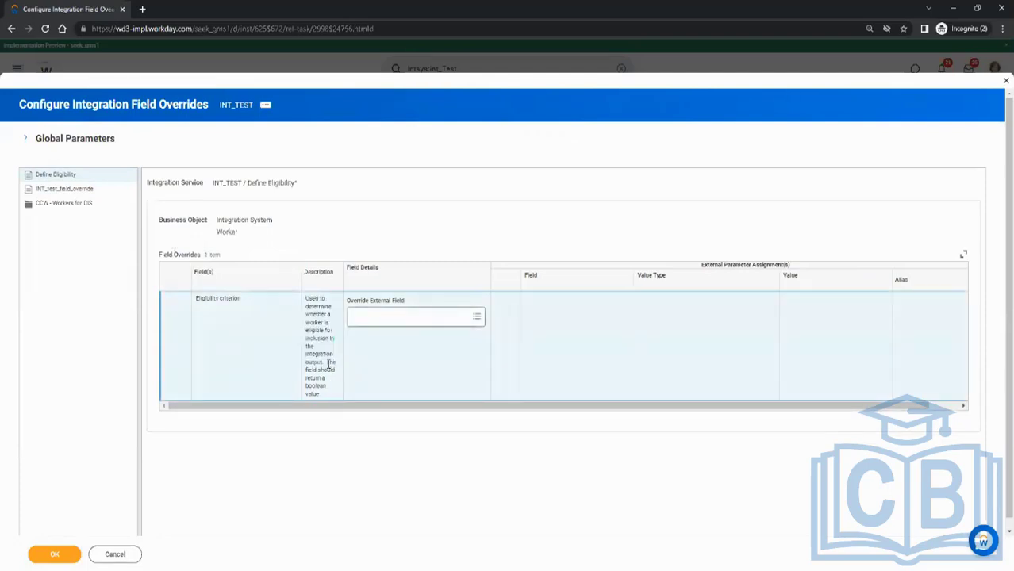
{"action": "mouse_move", "coordinate": [329, 363]}
{"action": "left_mouse_down"}
{"action": "mouse_move", "coordinate": [320, 396]}
{"action": "mouse_move", "coordinate": [326, 354]}
{"action": "mouse_move", "coordinate": [327, 362]}
{"action": "left_mouse_up"}
{"action": "left_click", "coordinate": [351, 389]}
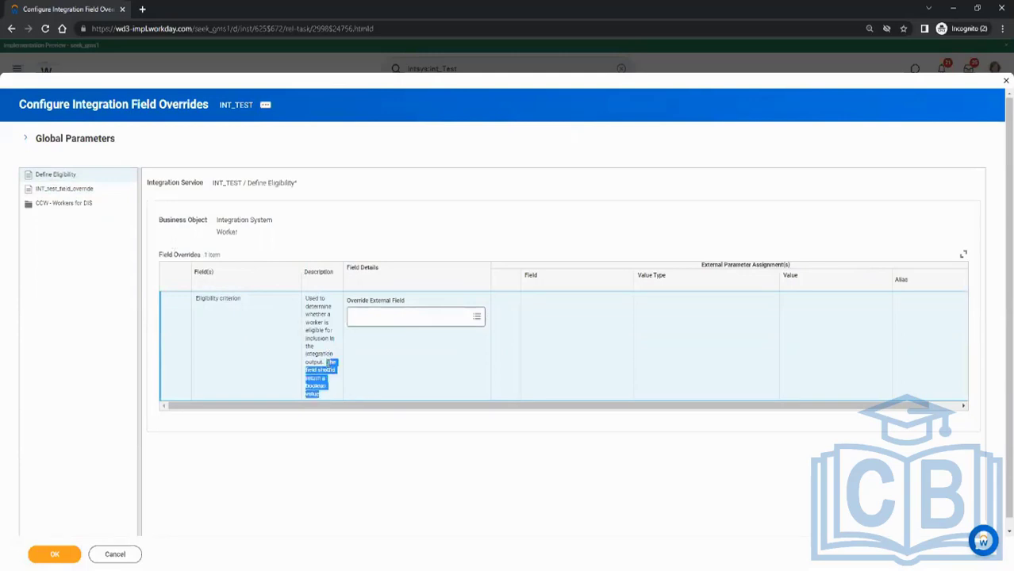
{"action": "left_click", "coordinate": [391, 359]}
Search the Eligibility criterion's override external fields for is active and review the details of Is Active Employee.
{"action": "left_click", "coordinate": [389, 323]}
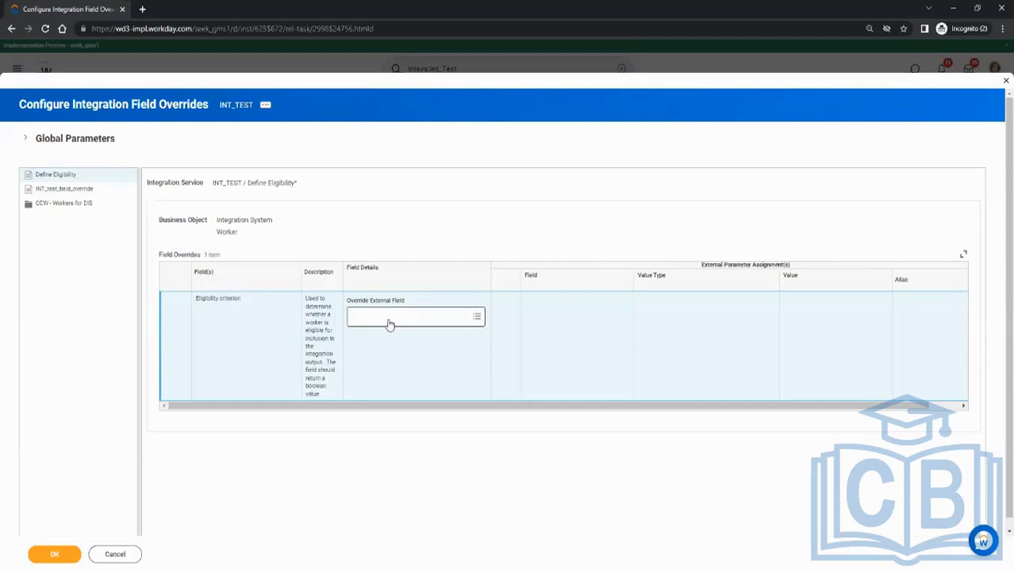
{"action": "left_click", "coordinate": [390, 324]}
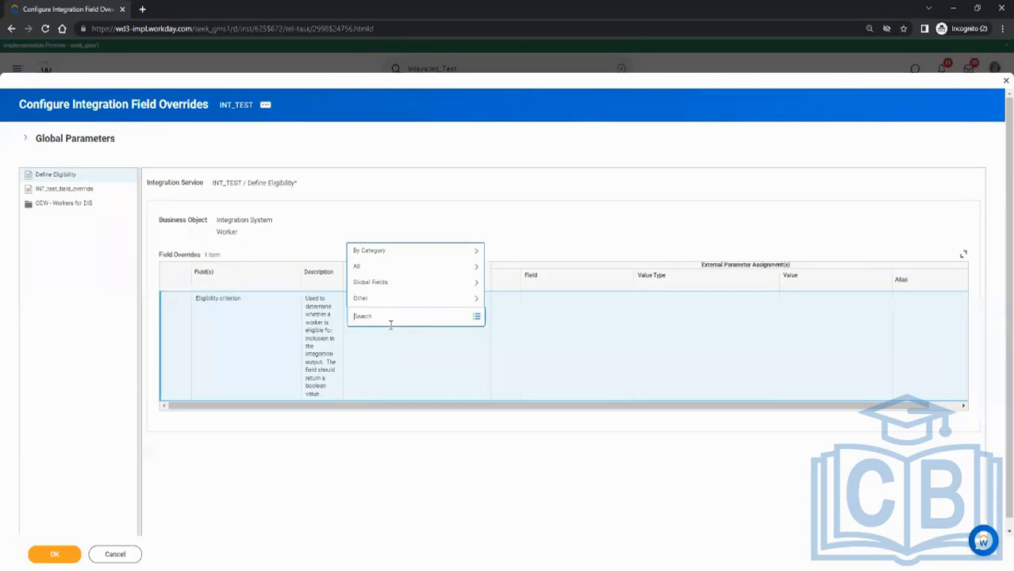
{"action": "type", "text": "is active"}
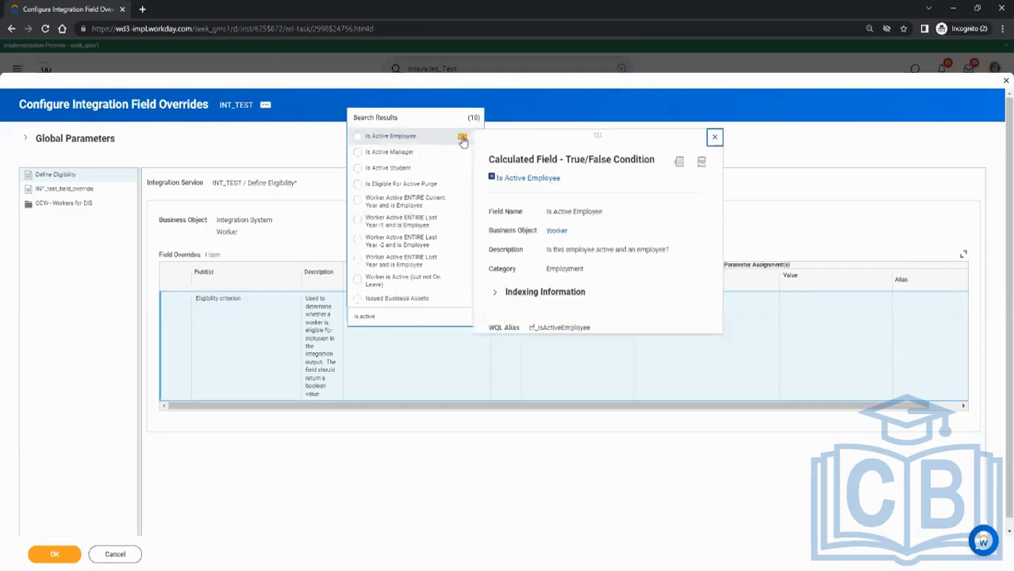
{"action": "left_click", "coordinate": [462, 140]}
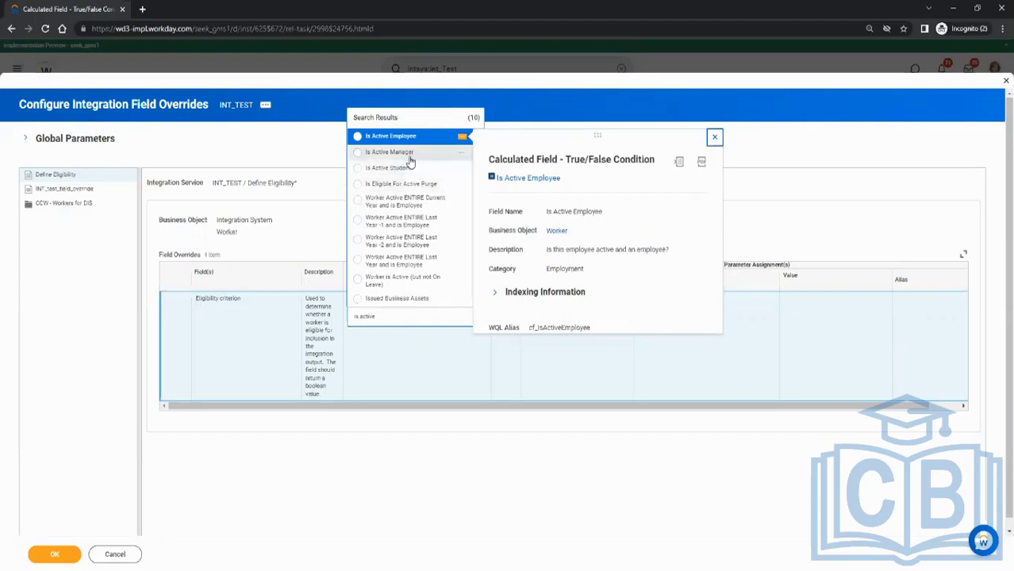
{"action": "left_click", "coordinate": [398, 315]}
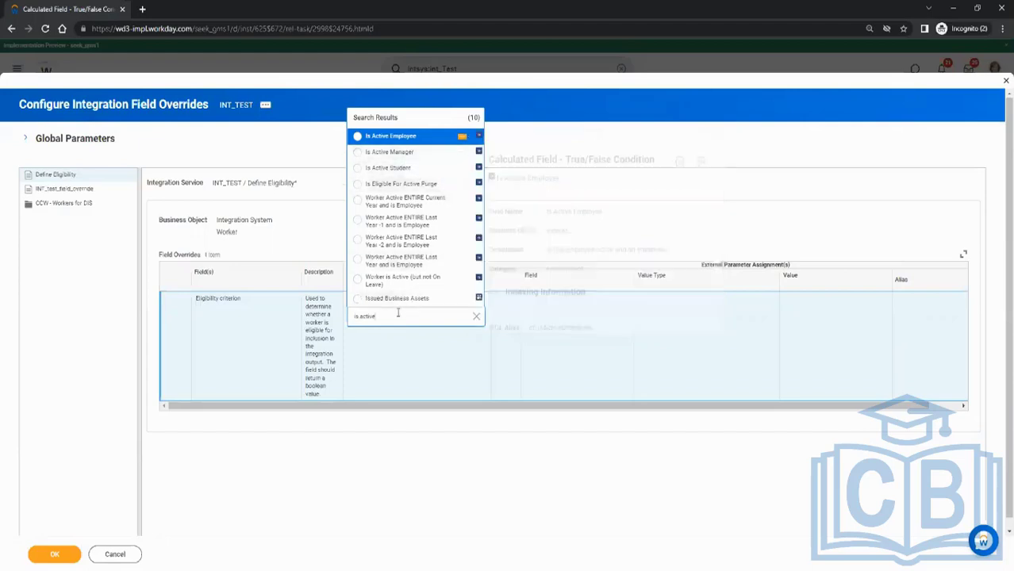
Assign Any is True as the override external field for Eligibility criterion and review its report field description.
{"action": "left_click_drag", "start_coordinate": [398, 315], "coordinate": [345, 316]}
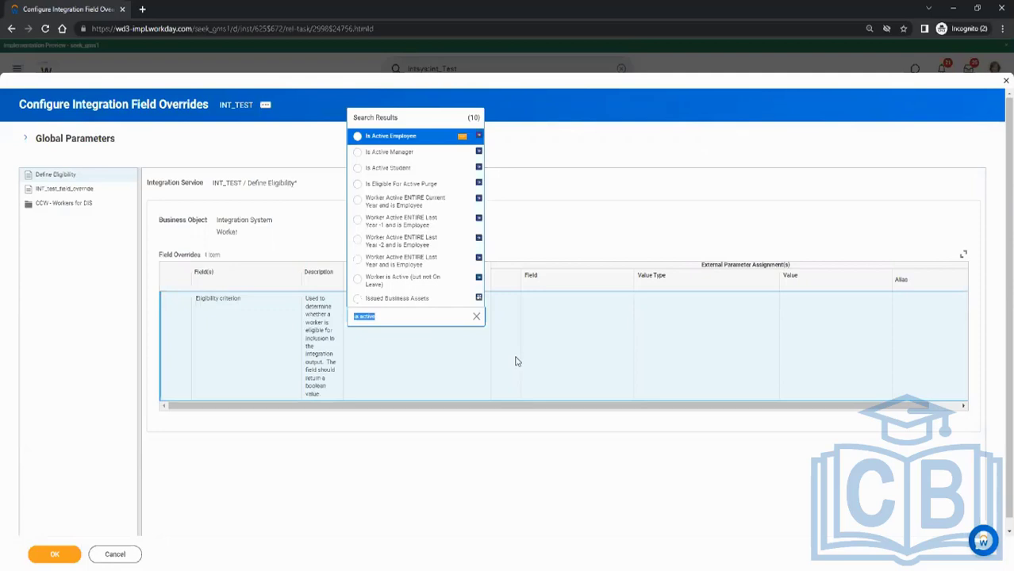
{"action": "type", "text": "er"}
{"action": "key", "text": "Return"}
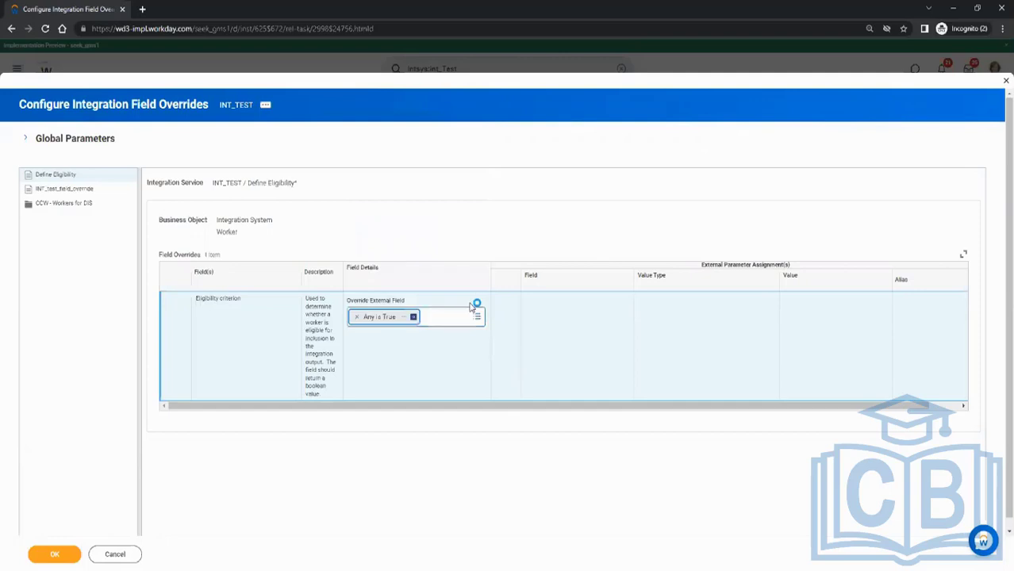
{"action": "left_click", "coordinate": [406, 317]}
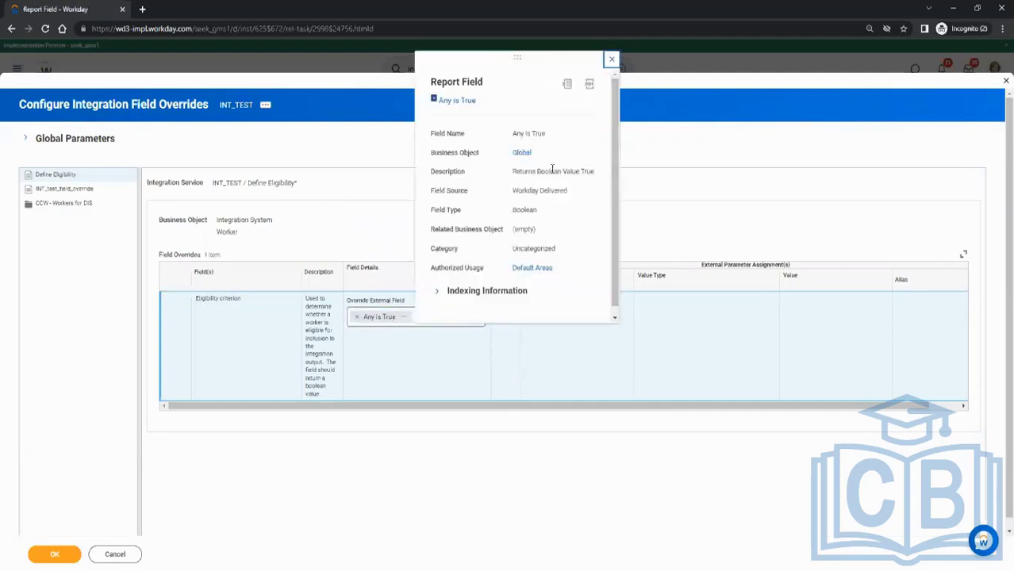
{"action": "left_click_drag", "start_coordinate": [522, 171], "coordinate": [635, 150]}
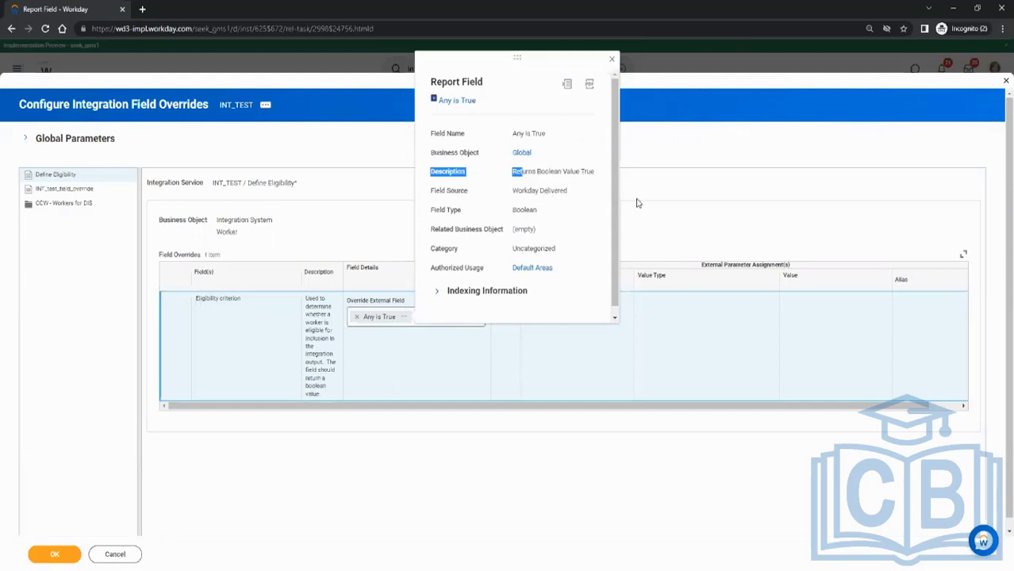
{"action": "left_click", "coordinate": [404, 218]}
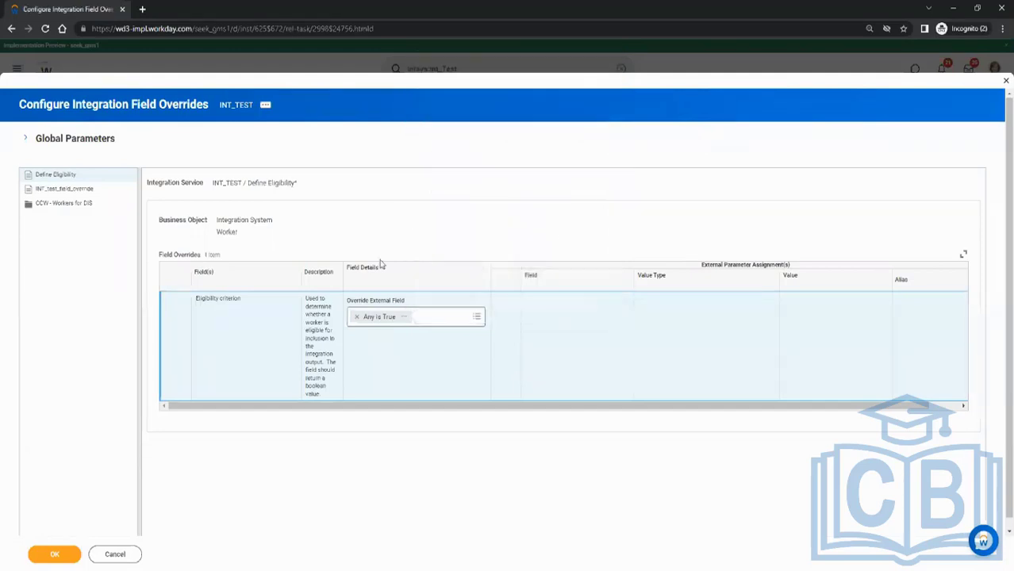
Remove Any is True from the Eligibility criterion override and try a search for is active in its place.
{"action": "left_click", "coordinate": [353, 318]}
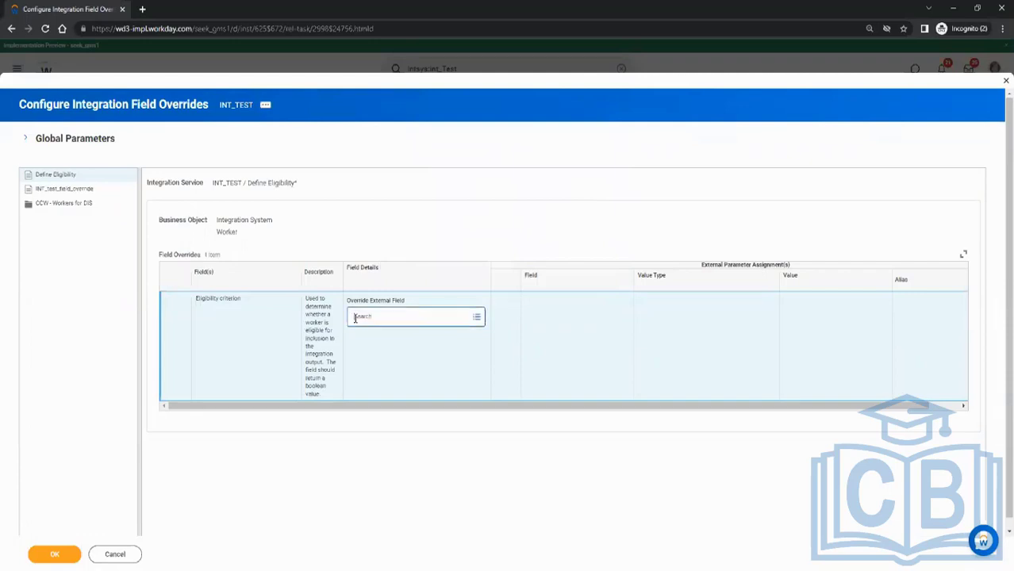
{"action": "left_click", "coordinate": [372, 317]}
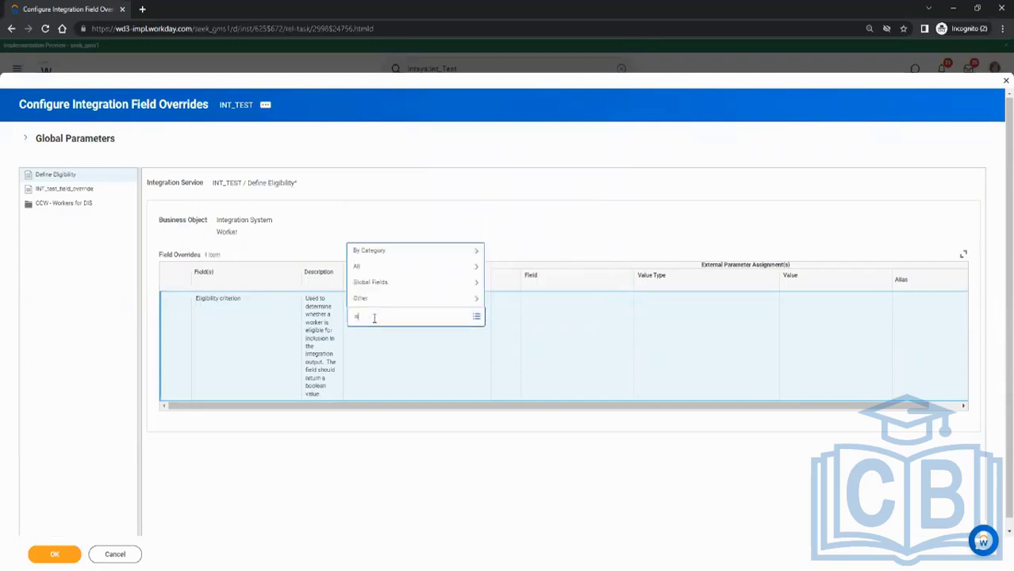
{"action": "type", "text": "is active"}
{"action": "key", "text": "Return"}
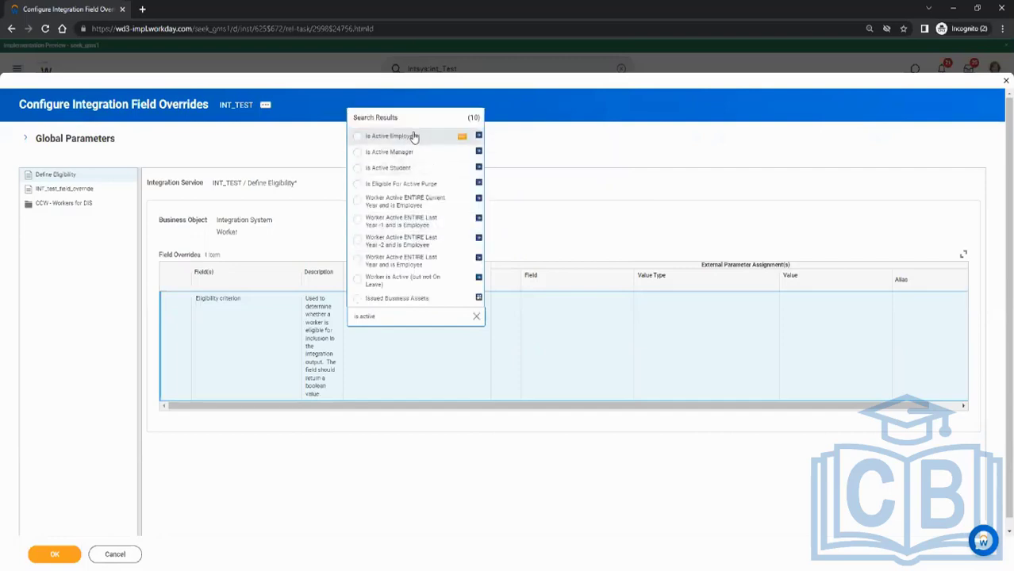
{"action": "left_click", "coordinate": [412, 136]}
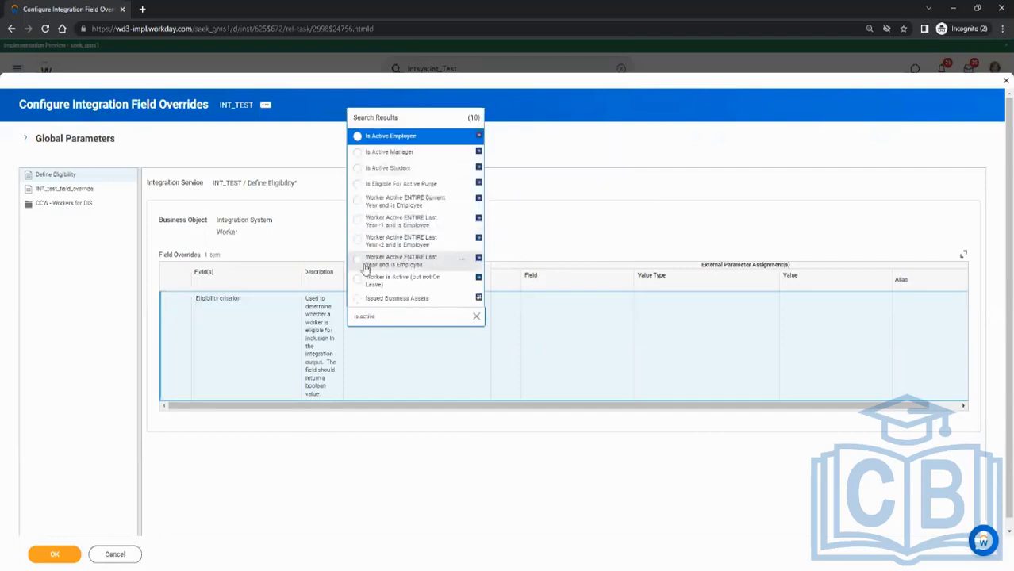
{"action": "left_click", "coordinate": [476, 316]}
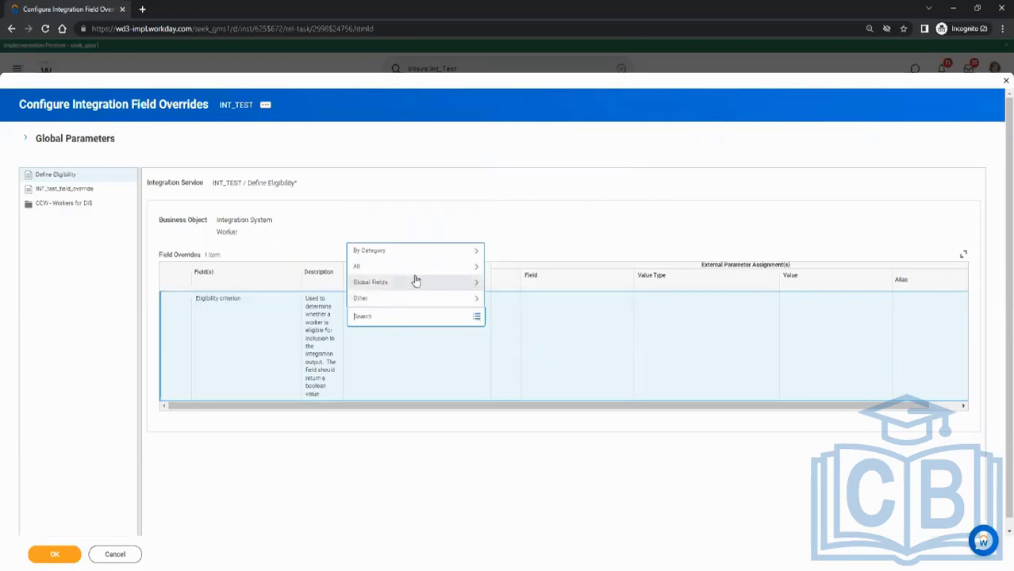
{"action": "left_click", "coordinate": [479, 228]}
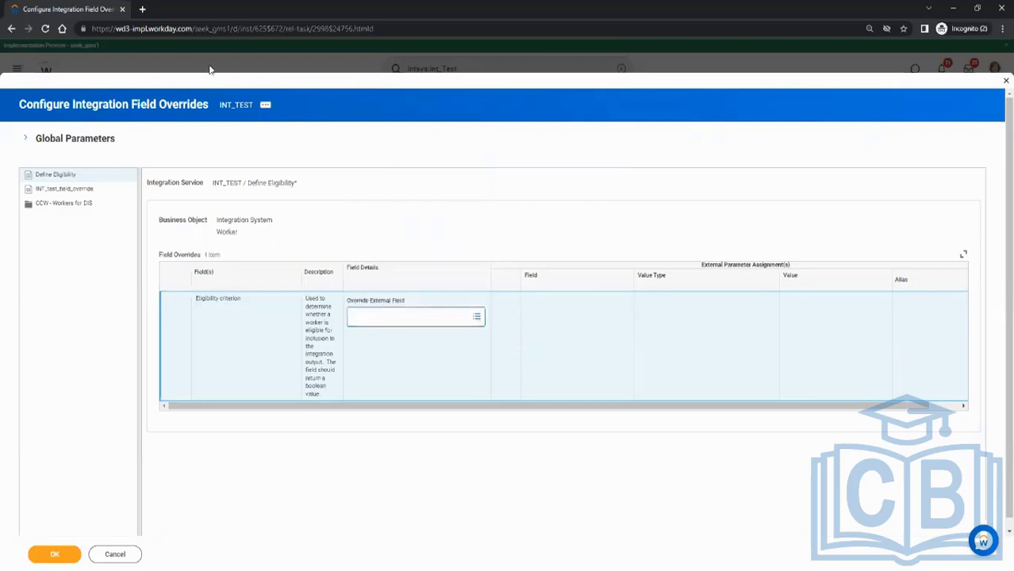
Duplicate the browser tab, submit the copied page without restoring the session, and search for create calc field there.
{"action": "right_click", "coordinate": [75, 13]}
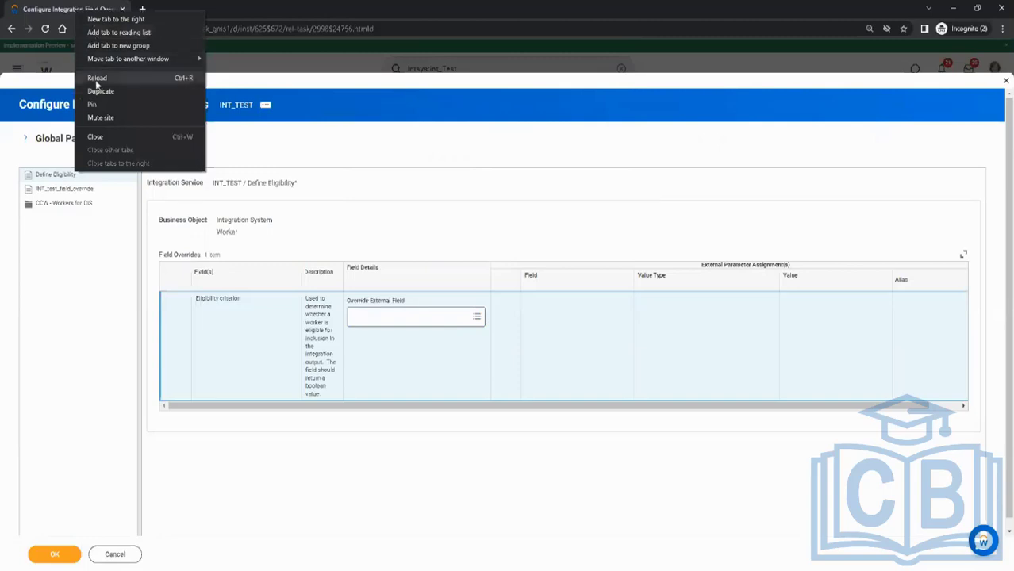
{"action": "left_click", "coordinate": [151, 79]}
{"action": "left_click", "coordinate": [75, 11]}
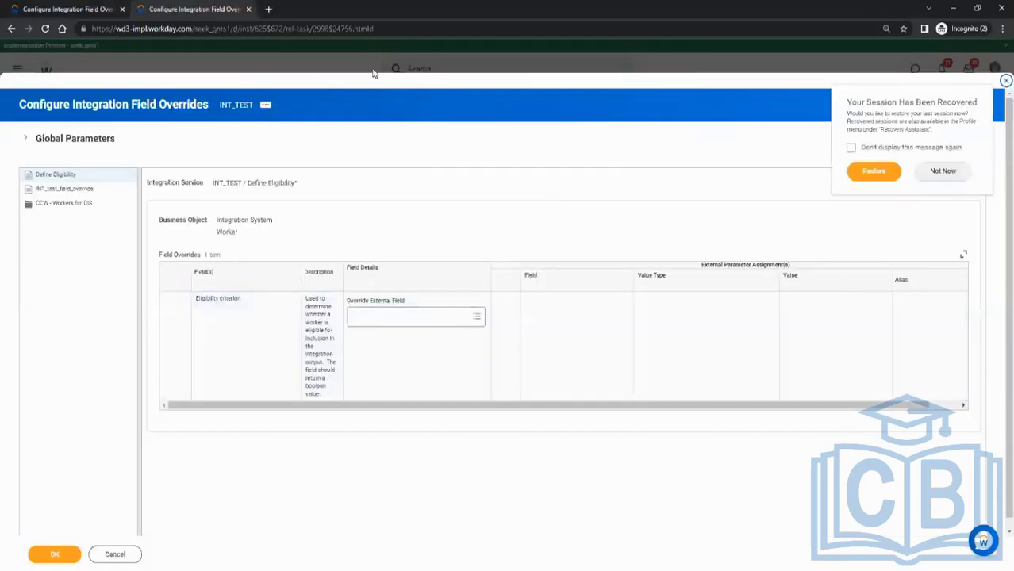
{"action": "left_click", "coordinate": [942, 171]}
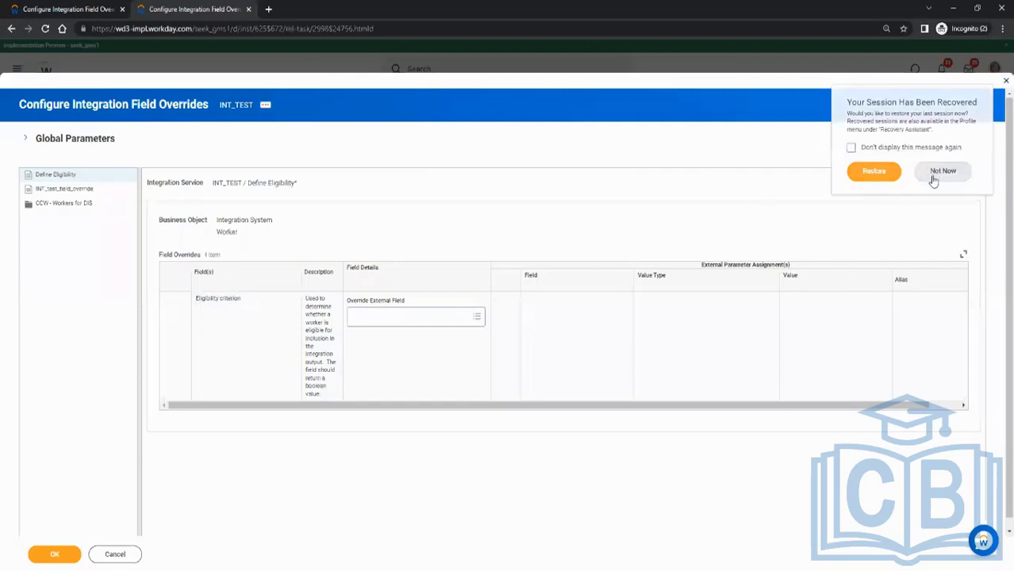
{"action": "left_click", "coordinate": [54, 553]}
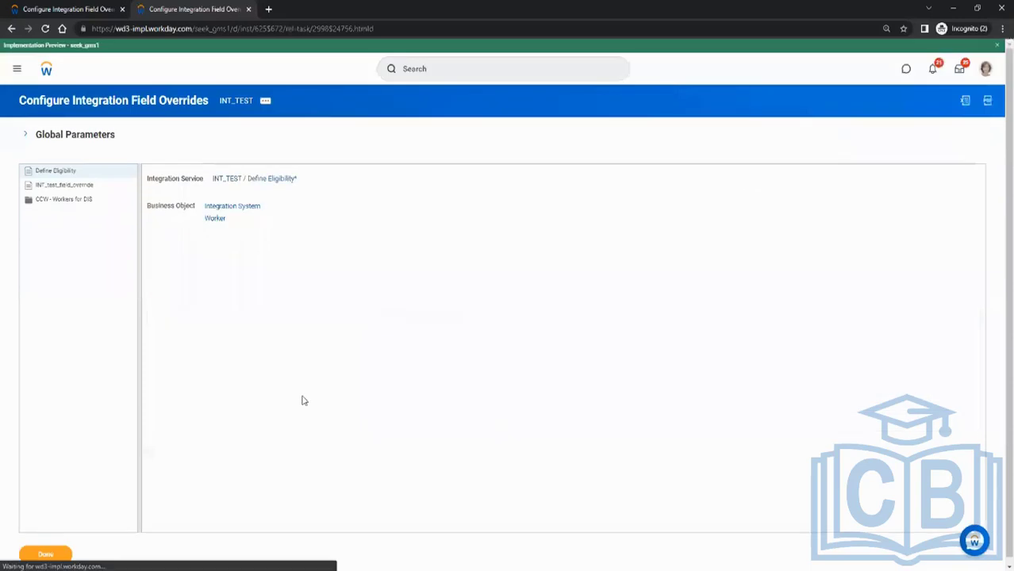
{"action": "left_click", "coordinate": [470, 77]}
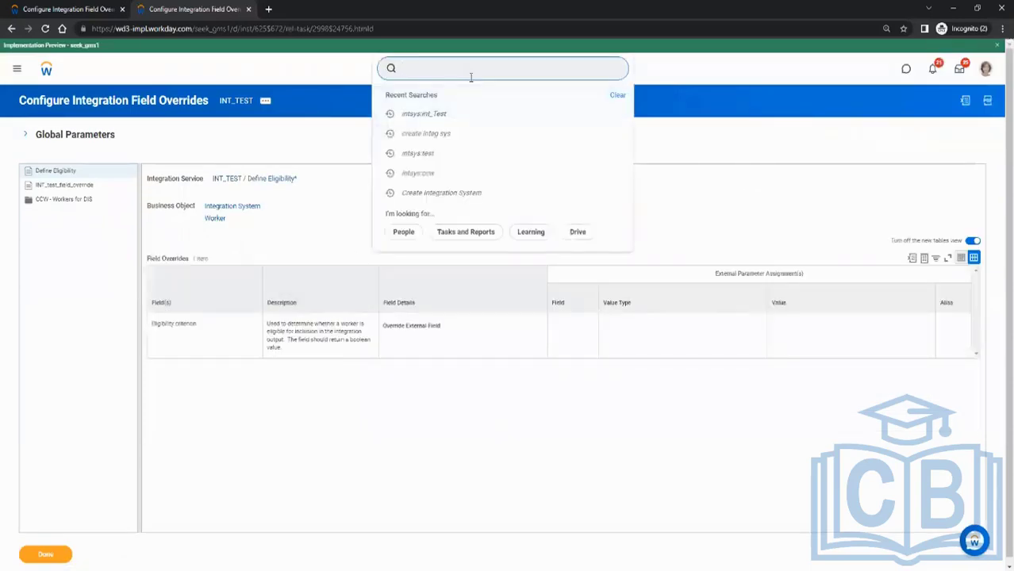
{"action": "type", "text": "create calc field"}
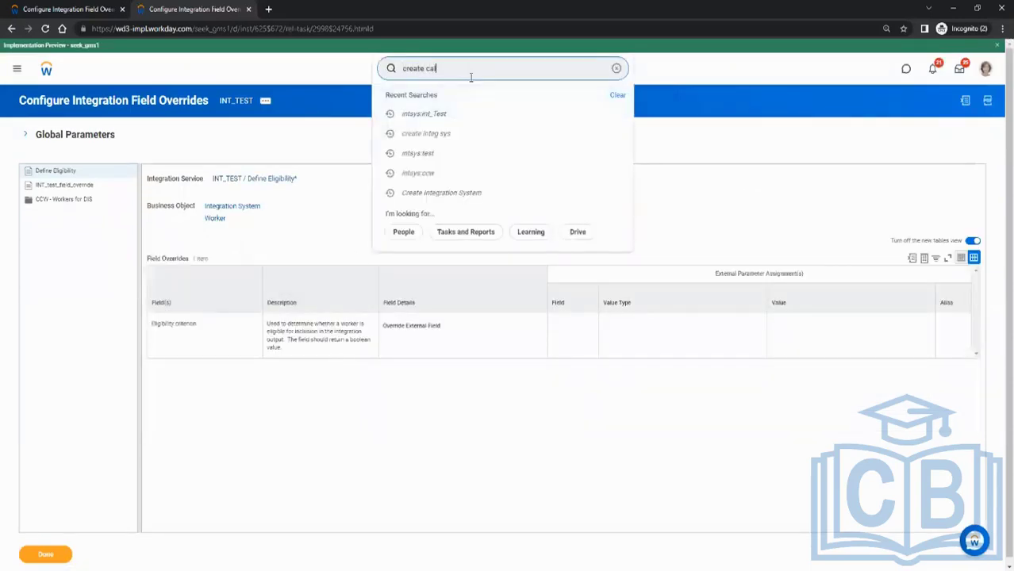
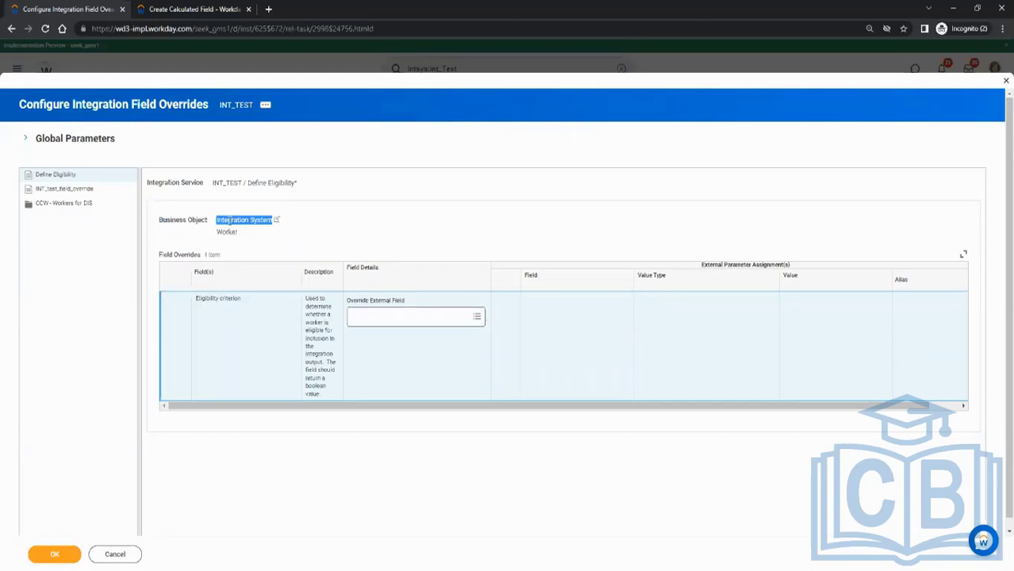
Check Define Eligibility's business object and start the calculated field CF_Eligibility_Criteria on Worker with the True/False Condition function.
{"action": "left_click", "coordinate": [226, 231]}
{"action": "left_click", "coordinate": [357, 319]}
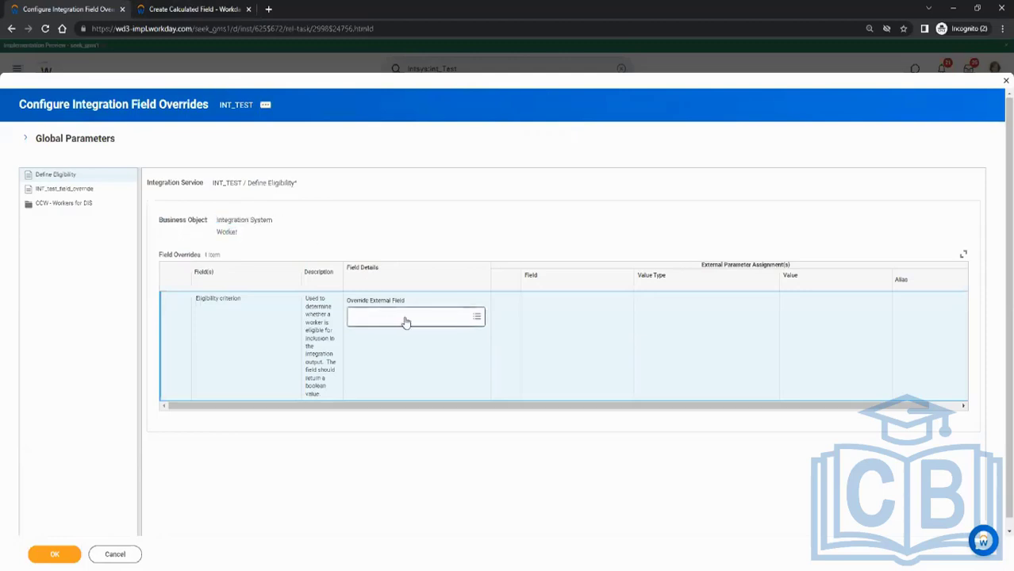
{"action": "left_click", "coordinate": [204, 9]}
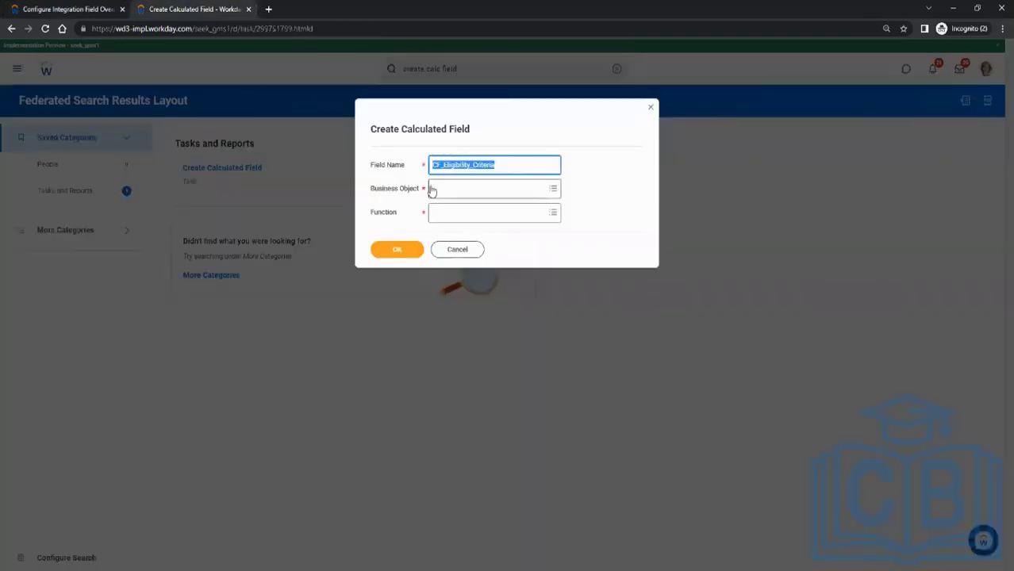
{"action": "left_click", "coordinate": [454, 191]}
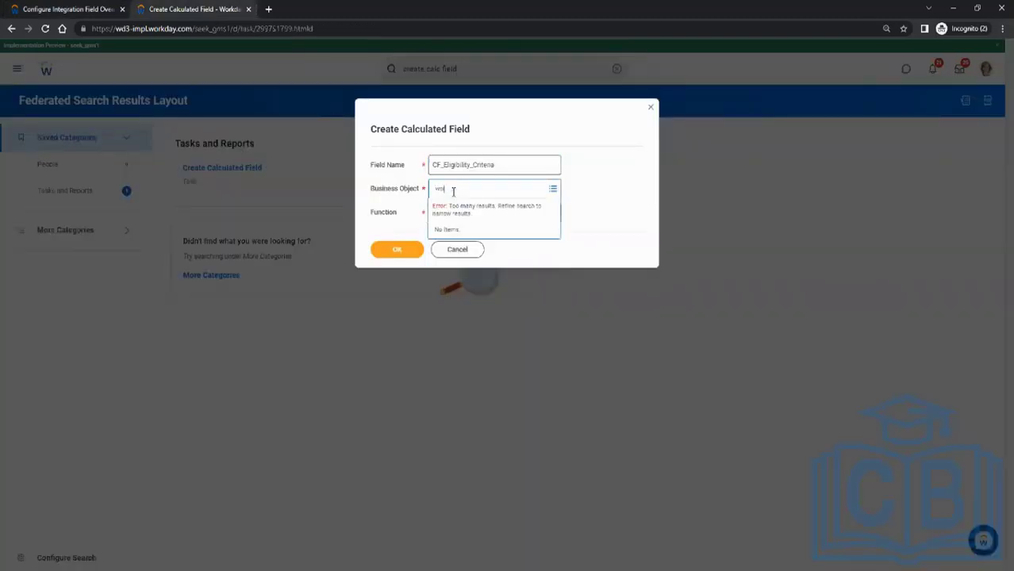
{"action": "type", "text": "worker"}
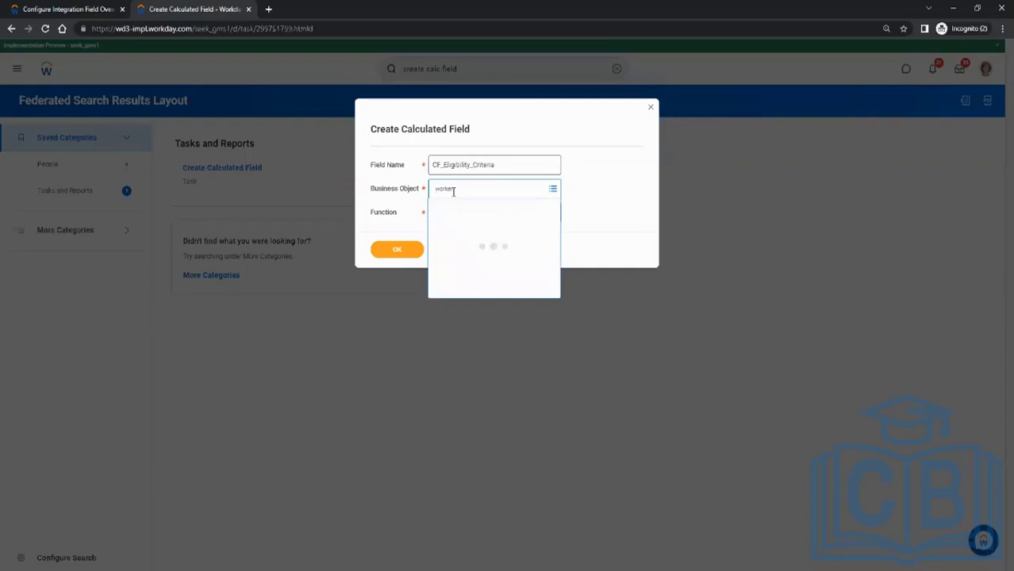
{"action": "left_click", "coordinate": [468, 226]}
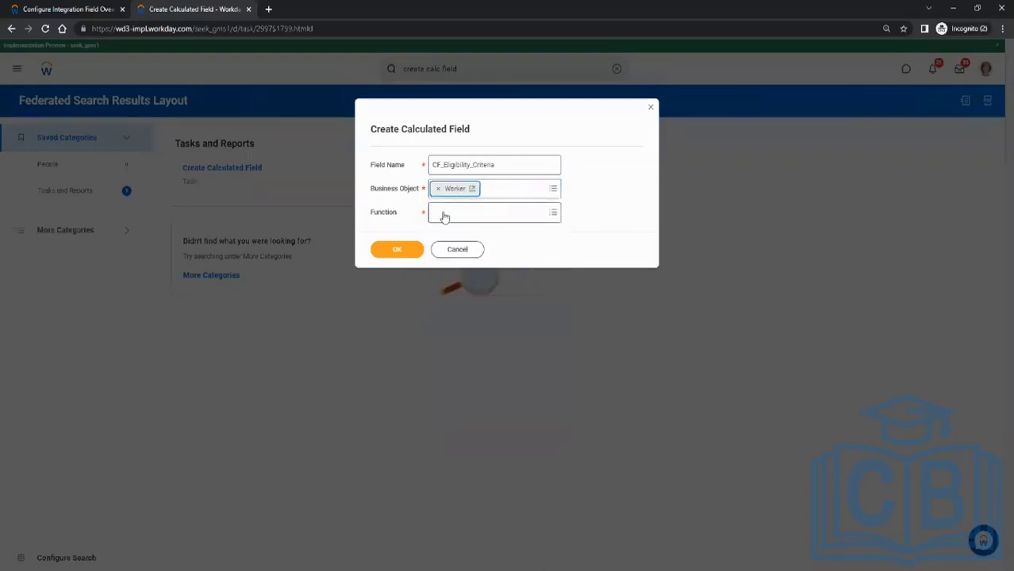
{"action": "left_click", "coordinate": [444, 218]}
{"action": "type", "text": "true"}
{"action": "left_click", "coordinate": [508, 254]}
{"action": "left_click", "coordinate": [398, 250]}
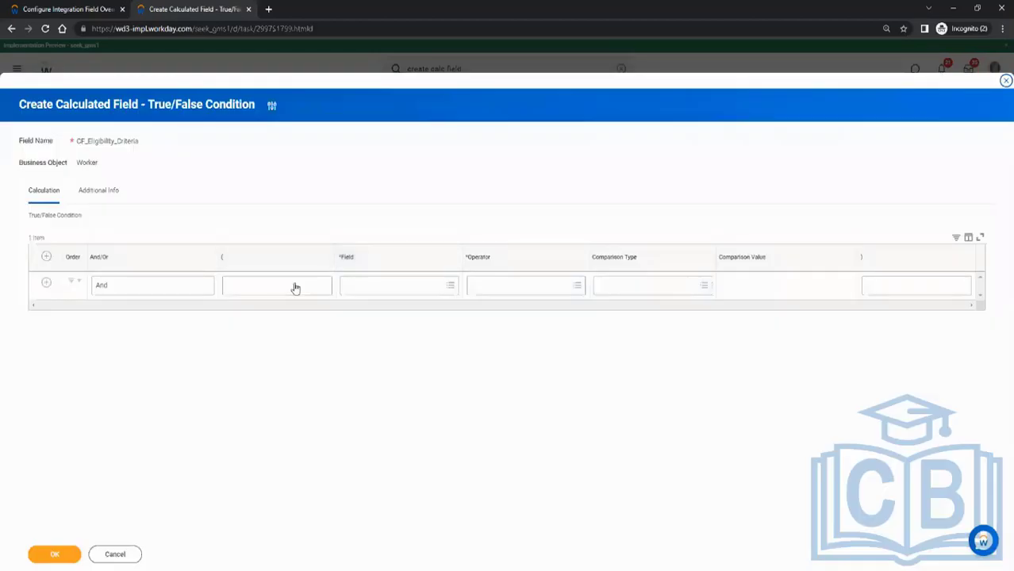
Search the condition's fields for worker country and open the details of Worker Country = United Arab Emirates.
{"action": "left_click", "coordinate": [410, 286]}
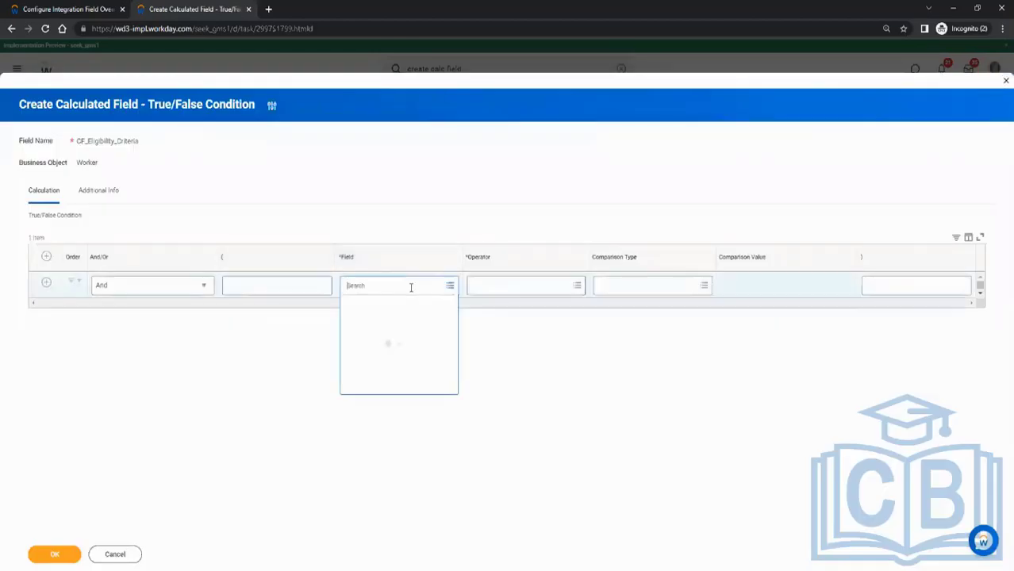
{"action": "type", "text": "worker"}
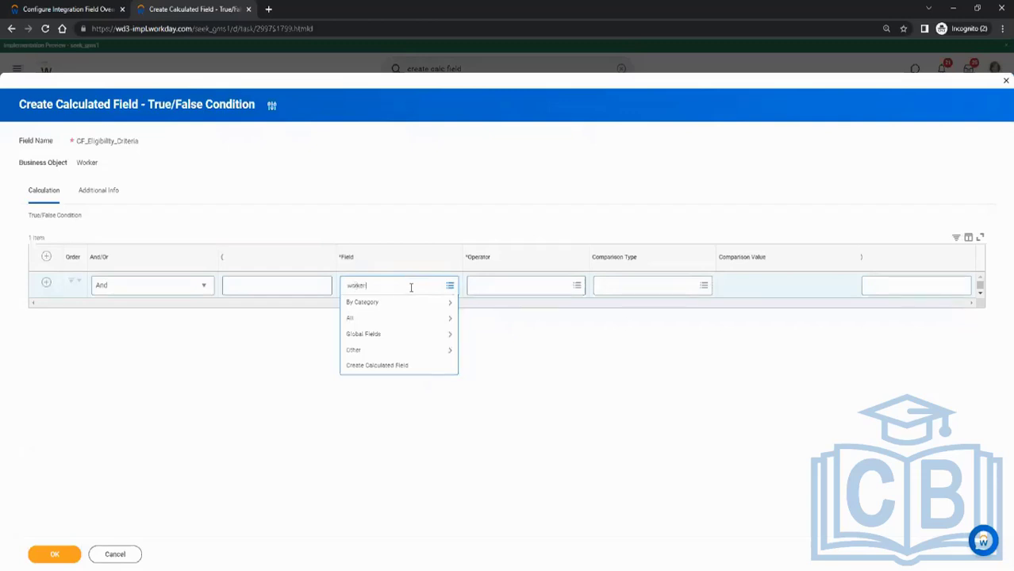
{"action": "type", "text": " country"}
{"action": "key", "text": "Return"}
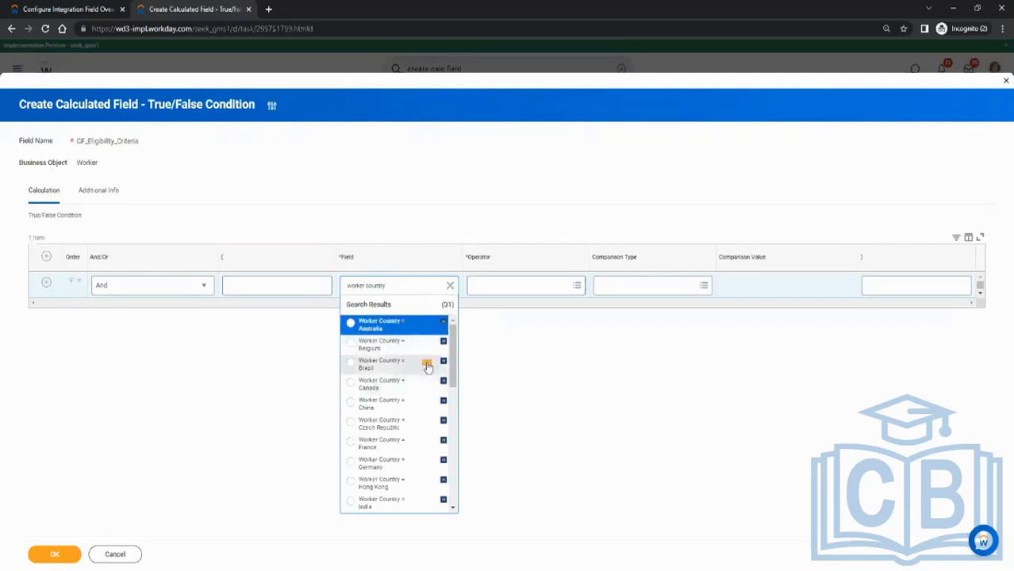
{"action": "scroll", "coordinate": [454, 417], "scroll_direction": "down", "scroll_amount": 1}
{"action": "scroll", "coordinate": [454, 417], "scroll_direction": "down", "scroll_amount": 5}
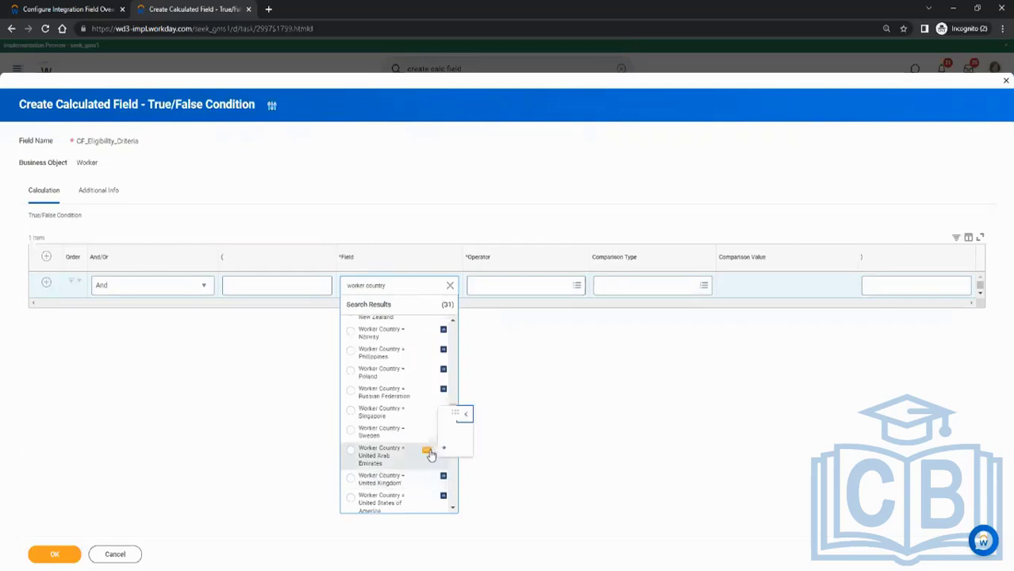
{"action": "left_click", "coordinate": [426, 450]}
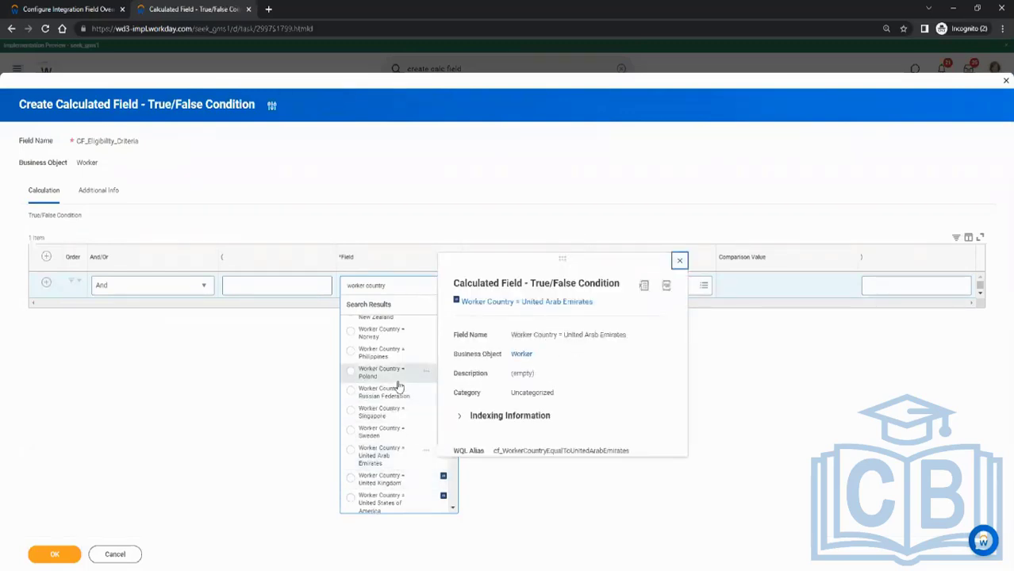
Look through the worker country fields and choose Worker Country = Australia as the condition's field.
{"action": "scroll", "coordinate": [398, 386], "scroll_direction": "down", "scroll_amount": 3}
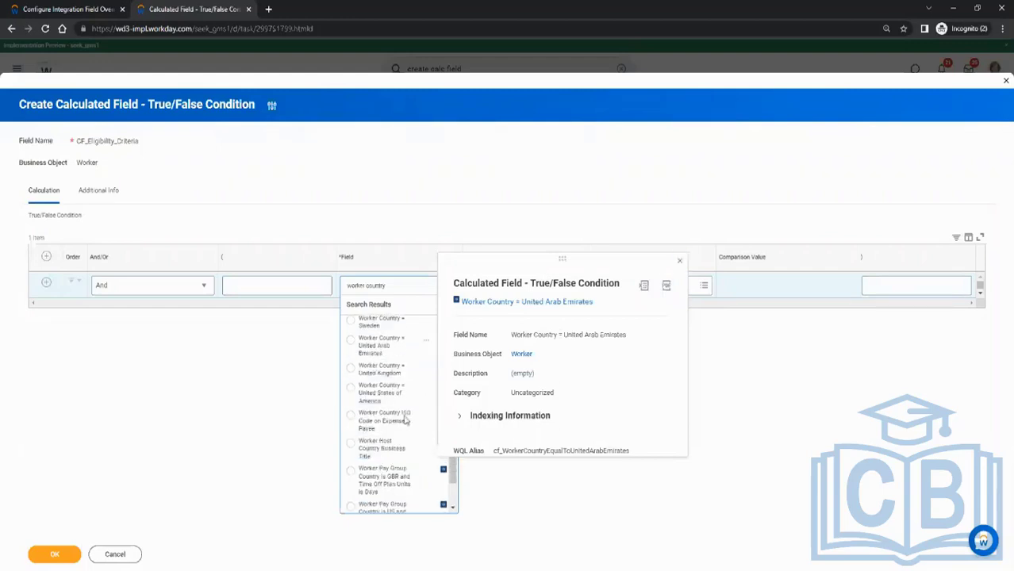
{"action": "scroll", "coordinate": [397, 431], "scroll_direction": "down", "scroll_amount": 2}
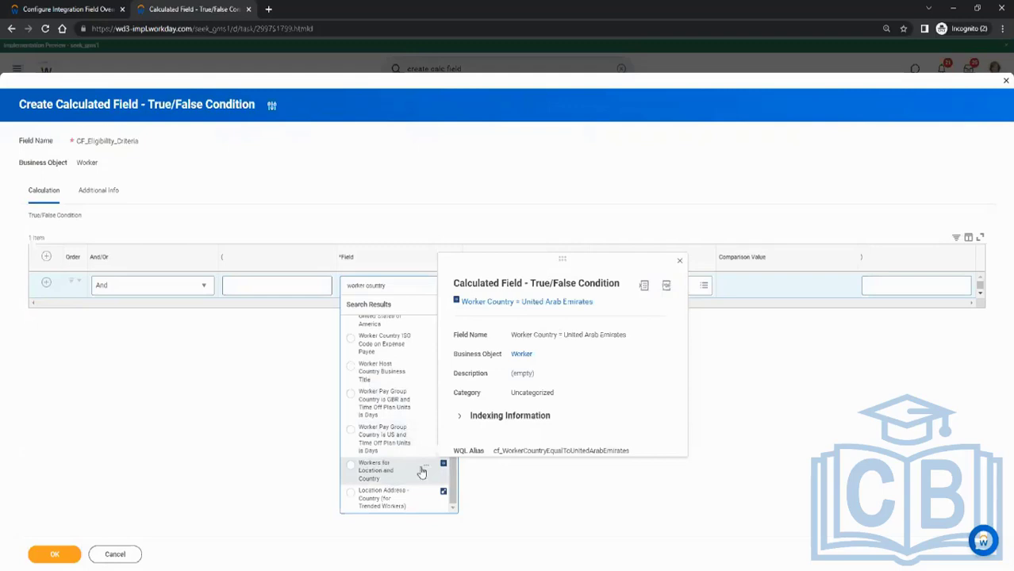
{"action": "scroll", "coordinate": [401, 458], "scroll_direction": "up", "scroll_amount": 3}
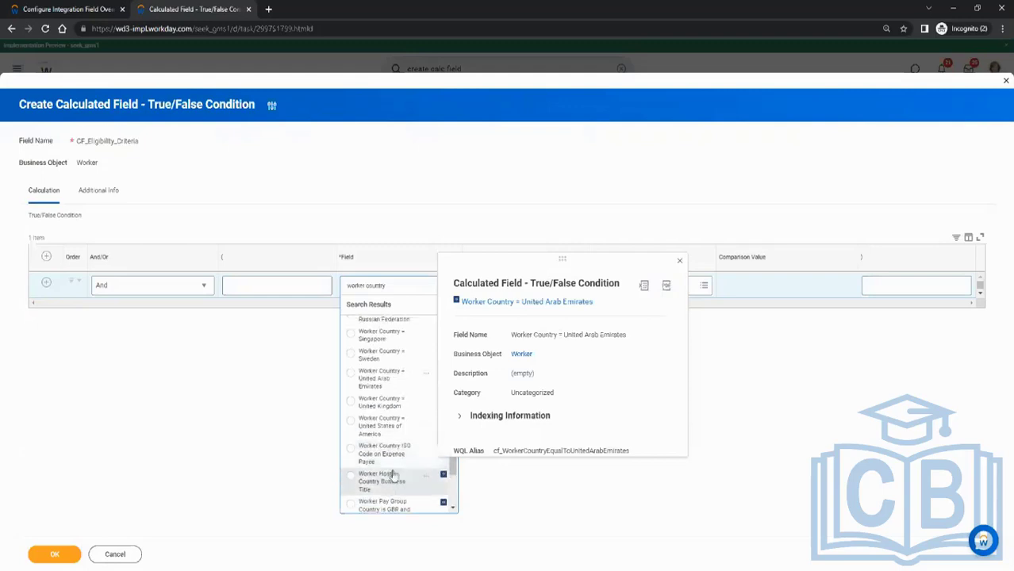
{"action": "scroll", "coordinate": [394, 469], "scroll_direction": "up", "scroll_amount": 3}
{"action": "scroll", "coordinate": [394, 472], "scroll_direction": "up", "scroll_amount": 6}
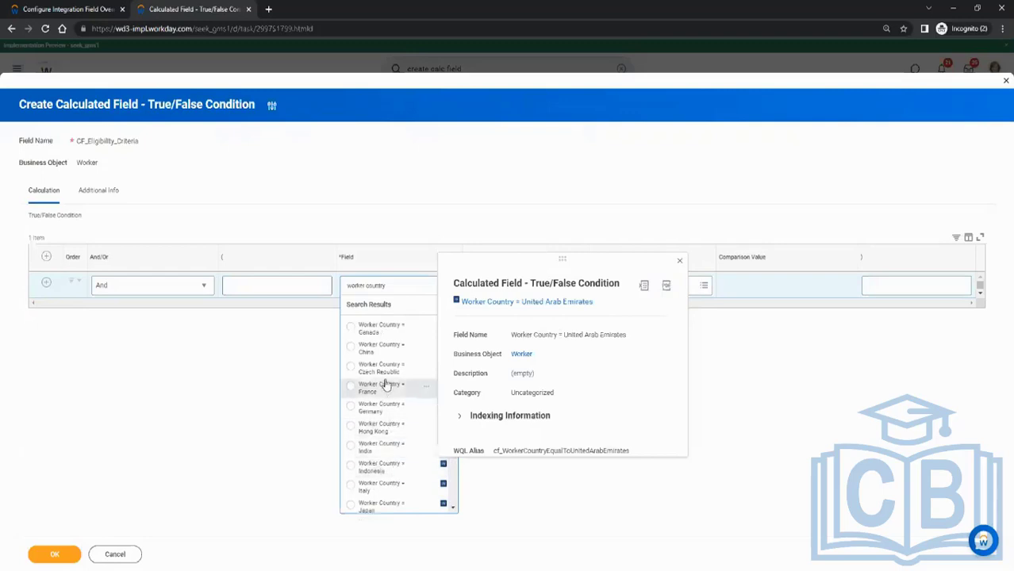
{"action": "scroll", "coordinate": [385, 387], "scroll_direction": "up", "scroll_amount": 2}
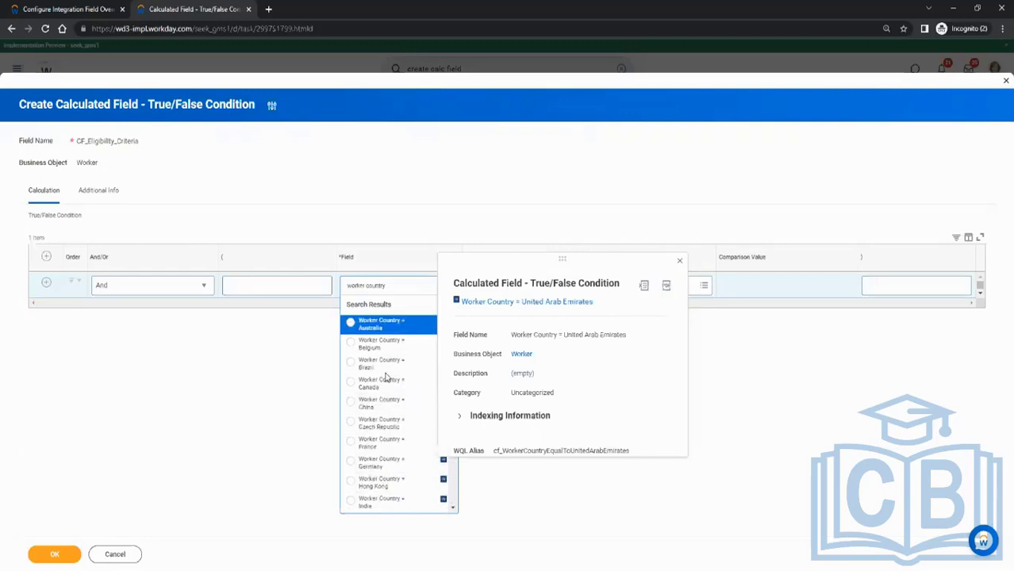
{"action": "left_click", "coordinate": [362, 323]}
Complete the Australia condition with the operator equal to and a ticked comparison value, and save the calculated field.
{"action": "left_click", "coordinate": [517, 285]}
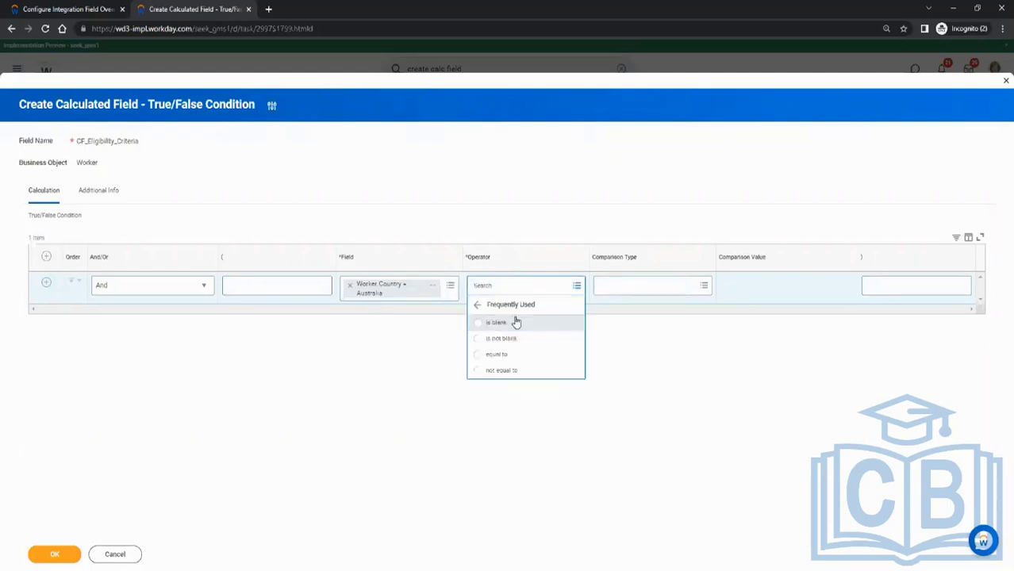
{"action": "left_click", "coordinate": [503, 360]}
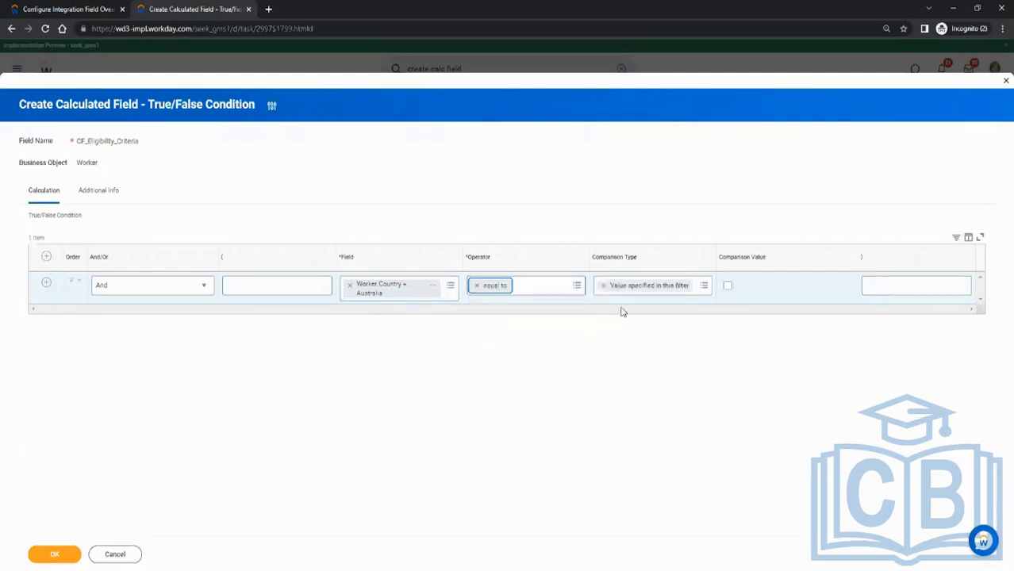
{"action": "left_click", "coordinate": [727, 286]}
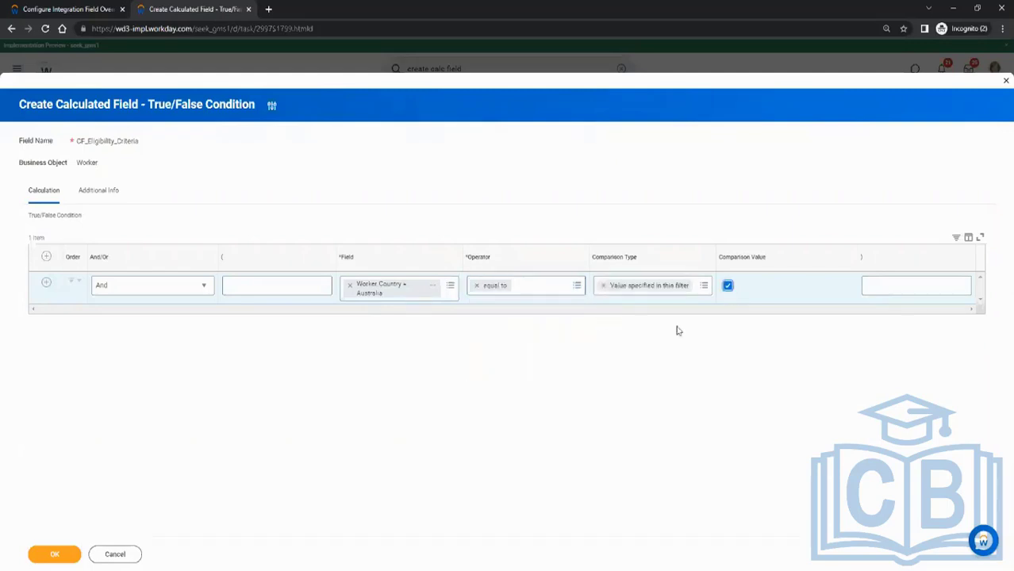
{"action": "left_click", "coordinate": [434, 289]}
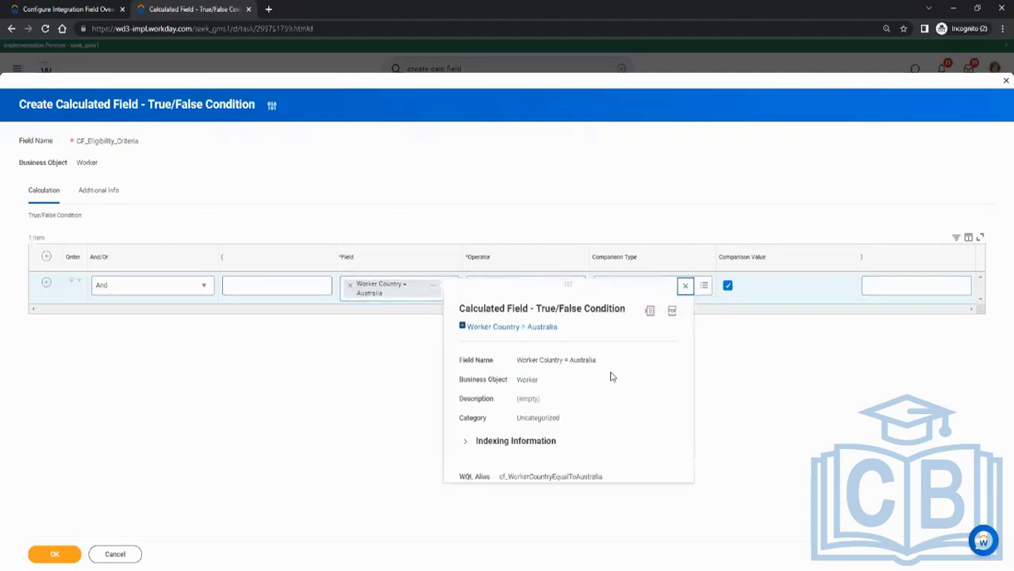
{"action": "left_click", "coordinate": [744, 392]}
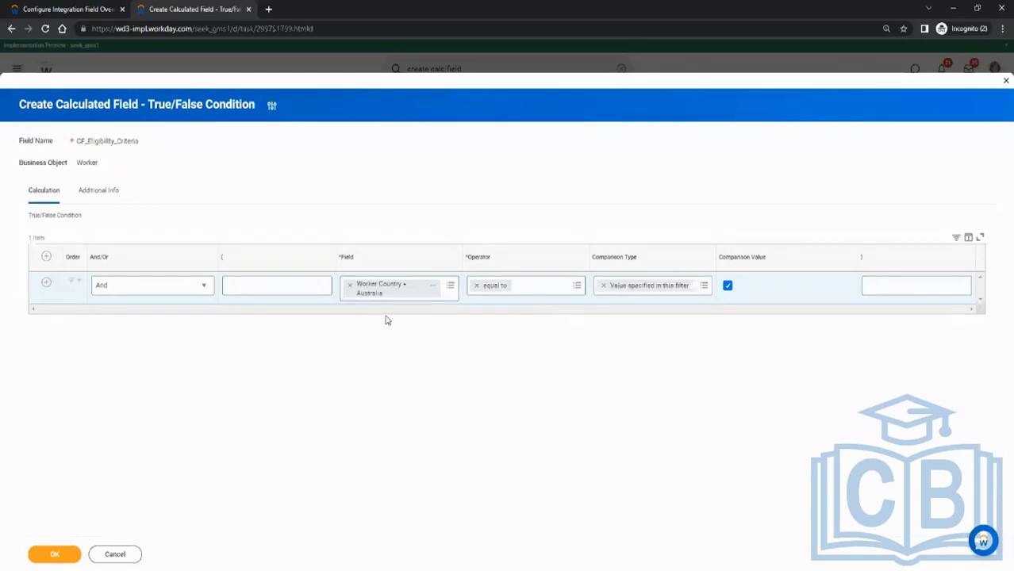
{"action": "left_click", "coordinate": [63, 553]}
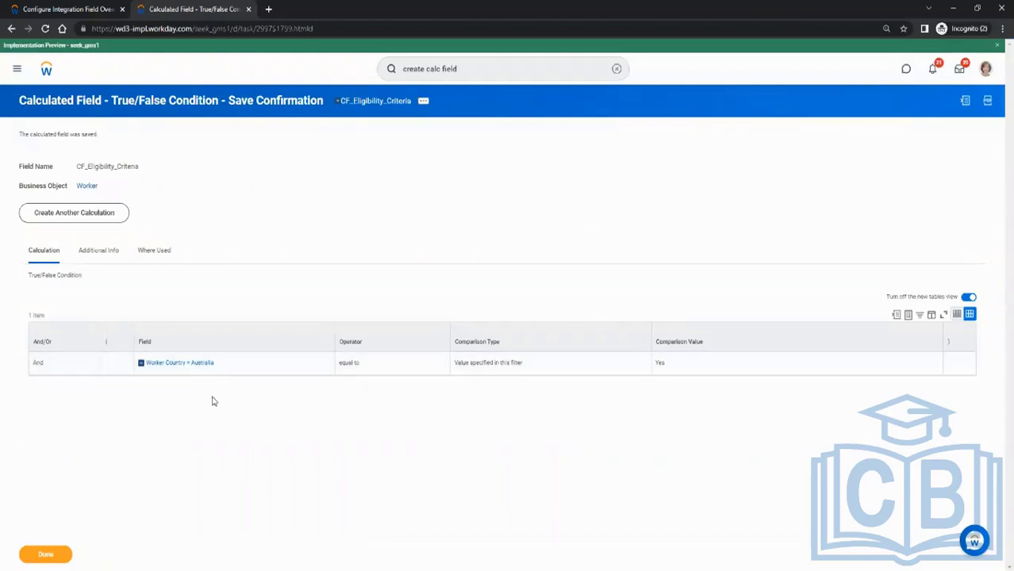
Return to INT_TEST's field overrides, assign CF_Eligibility_Criteria as the override external field for Eligibility criterion, and save.
{"action": "left_click", "coordinate": [59, 10]}
{"action": "left_click", "coordinate": [364, 317]}
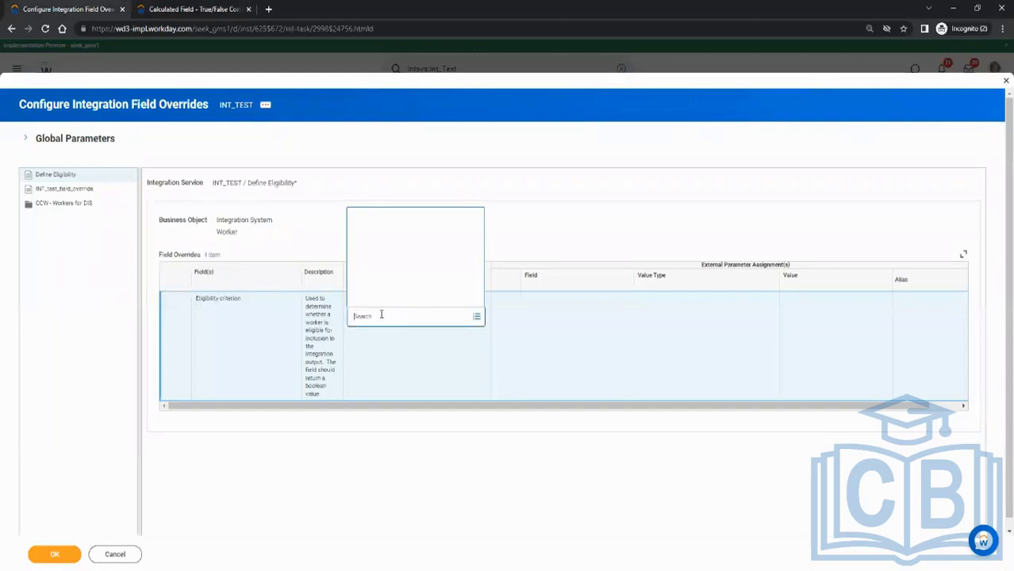
{"action": "right_click", "coordinate": [369, 316]}
{"action": "left_click", "coordinate": [395, 401]}
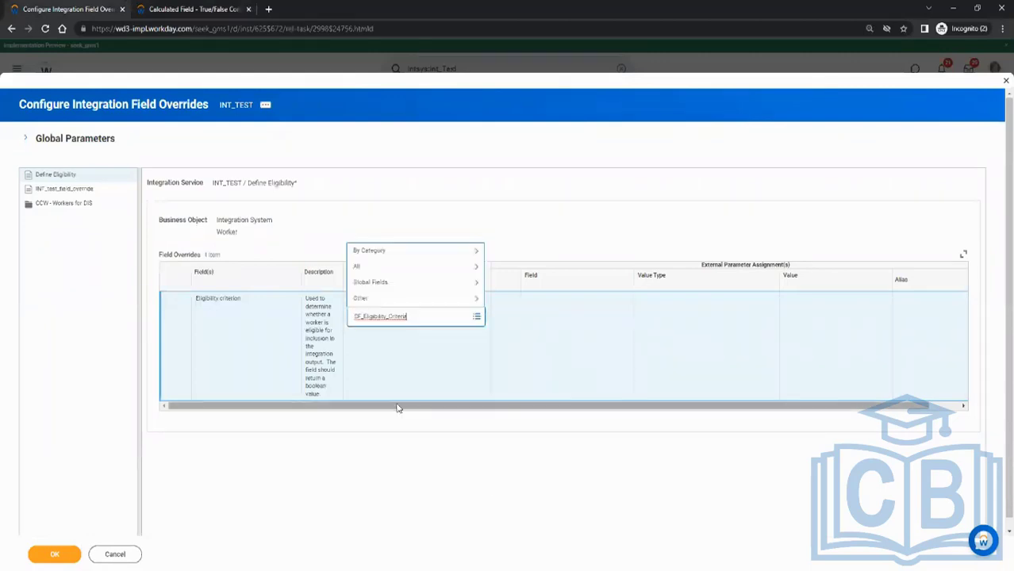
{"action": "key", "text": "Return"}
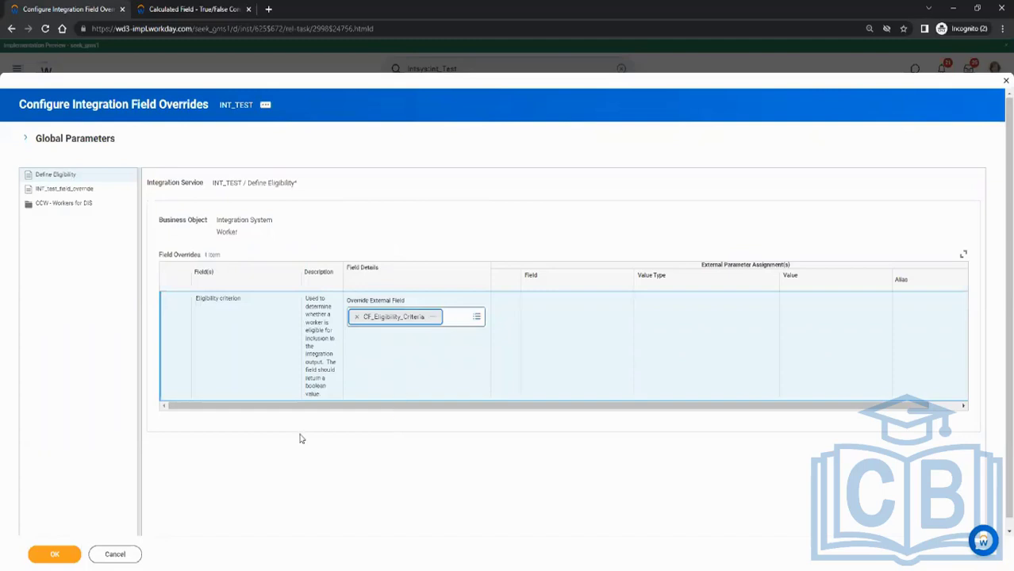
{"action": "left_click", "coordinate": [64, 554]}
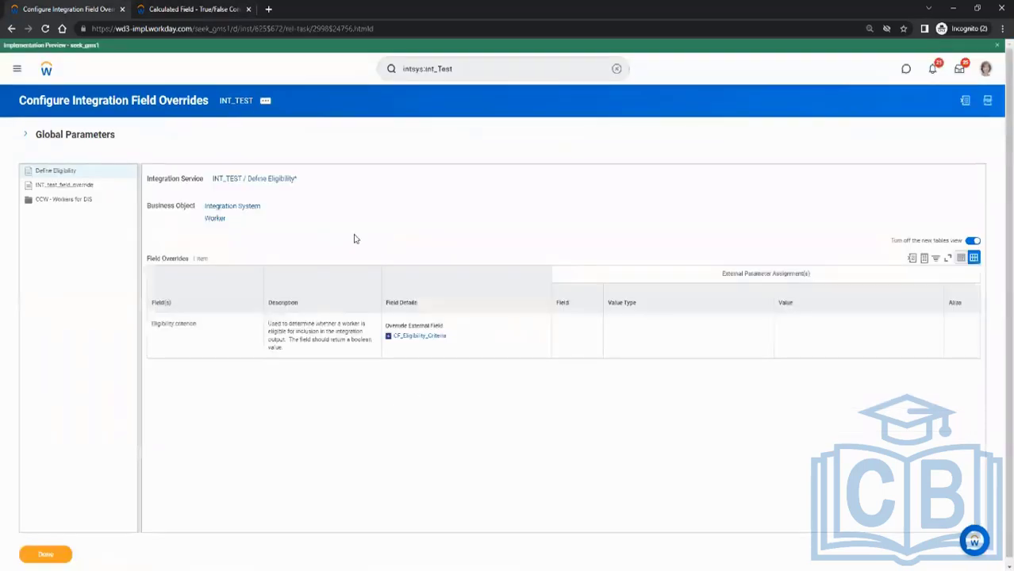
Examine the sections under CCW - Workers for DIS, from personal and position data to the transaction log, and finish the field overrides.
{"action": "left_click", "coordinate": [68, 199]}
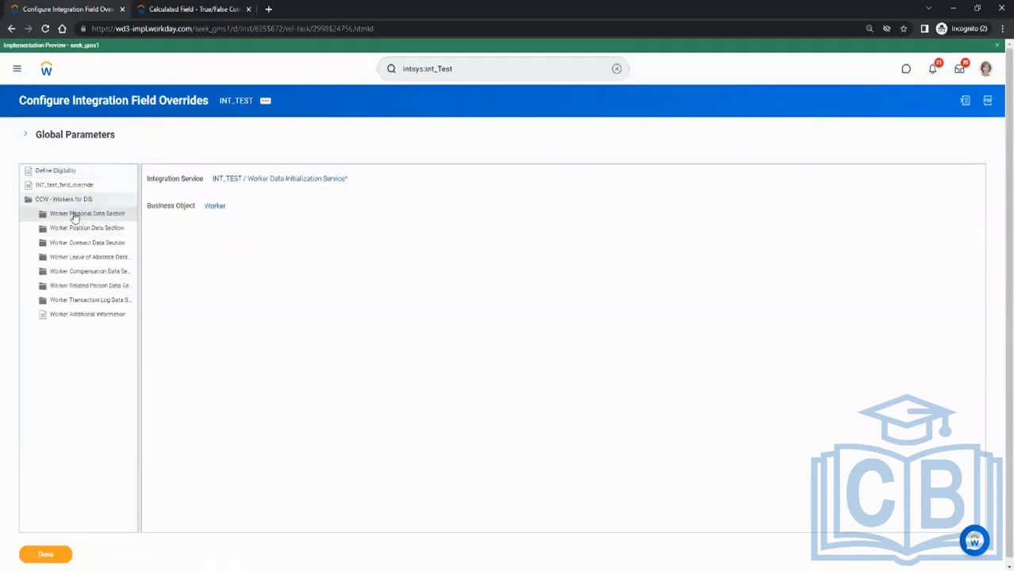
{"action": "left_click", "coordinate": [79, 216]}
{"action": "left_click", "coordinate": [87, 271]}
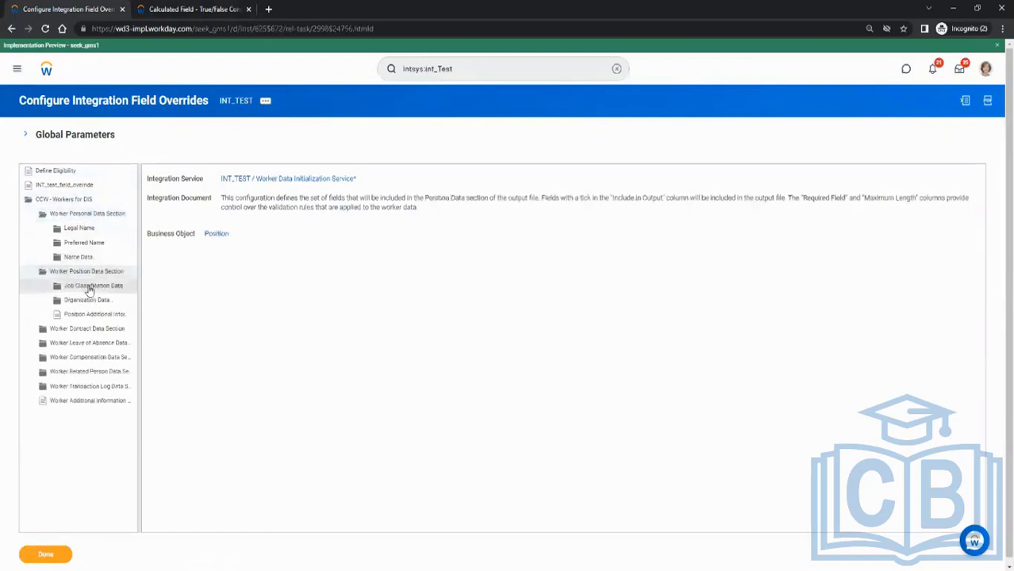
{"action": "left_click", "coordinate": [85, 300]}
{"action": "left_click", "coordinate": [79, 357]}
{"action": "left_click", "coordinate": [70, 400]}
{"action": "left_click", "coordinate": [78, 414]}
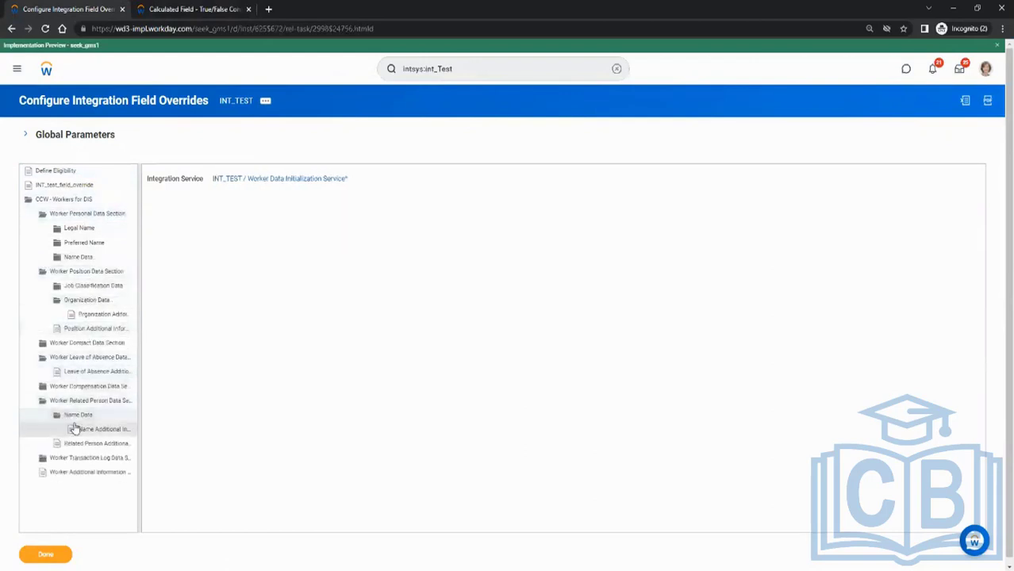
{"action": "left_click", "coordinate": [86, 459]}
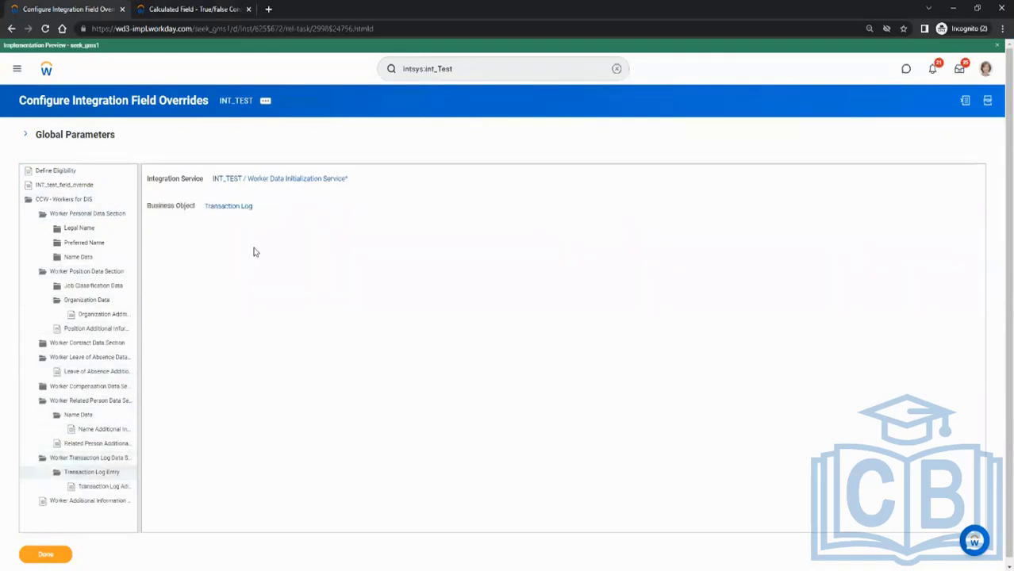
{"action": "left_click", "coordinate": [54, 555]}
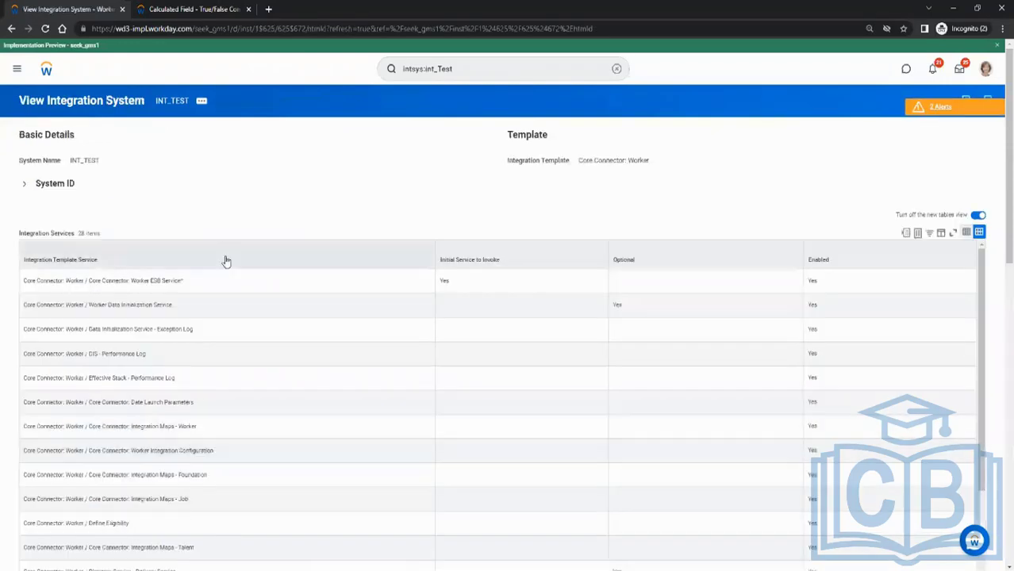
Open Configure Integration Transaction Log for the INT_TEST integration system.
{"action": "scroll", "coordinate": [229, 86], "scroll_direction": "down", "scroll_amount": 2}
{"action": "scroll", "coordinate": [194, 97], "scroll_direction": "up", "scroll_amount": 2}
{"action": "left_click", "coordinate": [200, 101]}
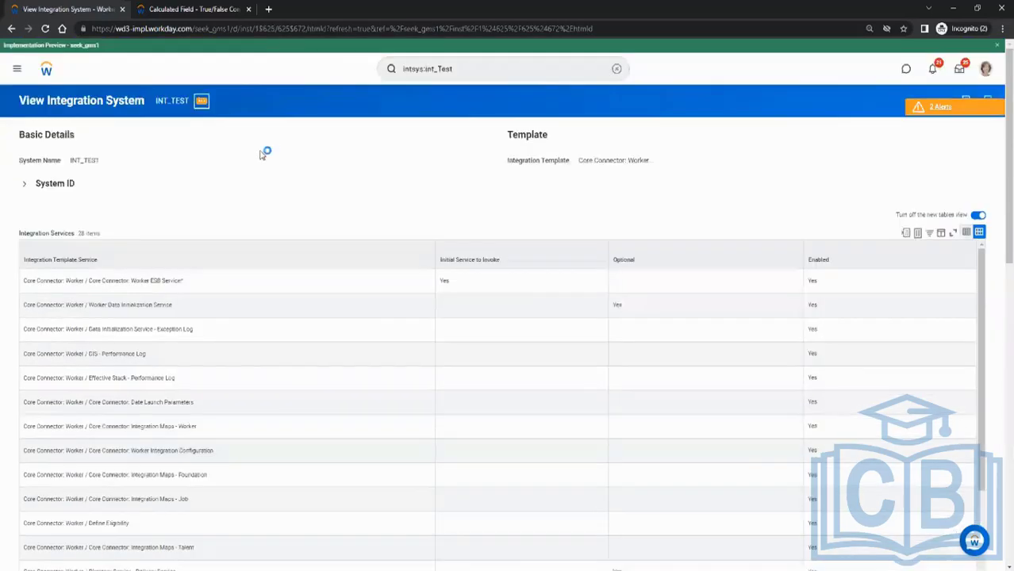
{"action": "mouse_move", "coordinate": [261, 149]}
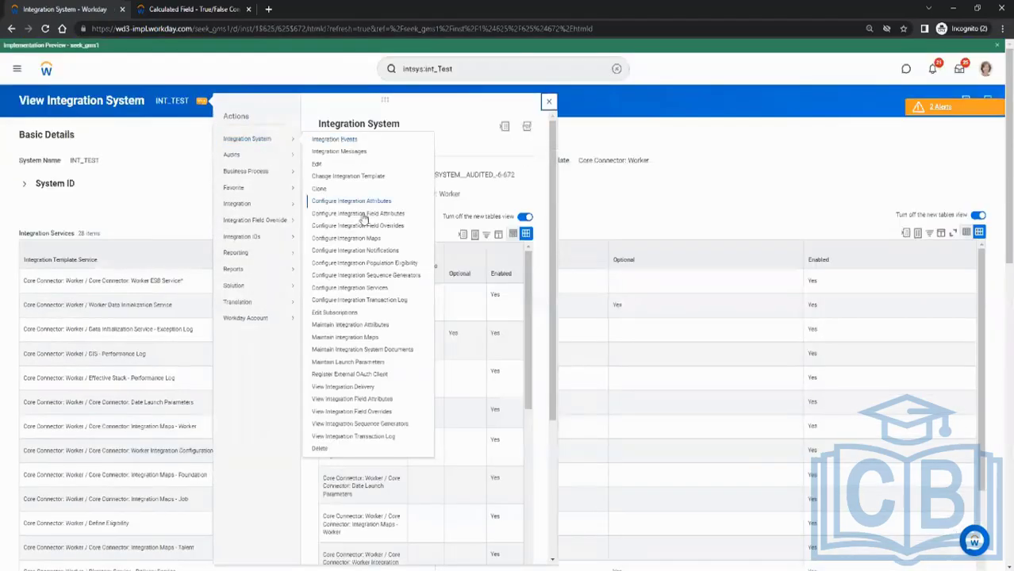
{"action": "left_click", "coordinate": [379, 301]}
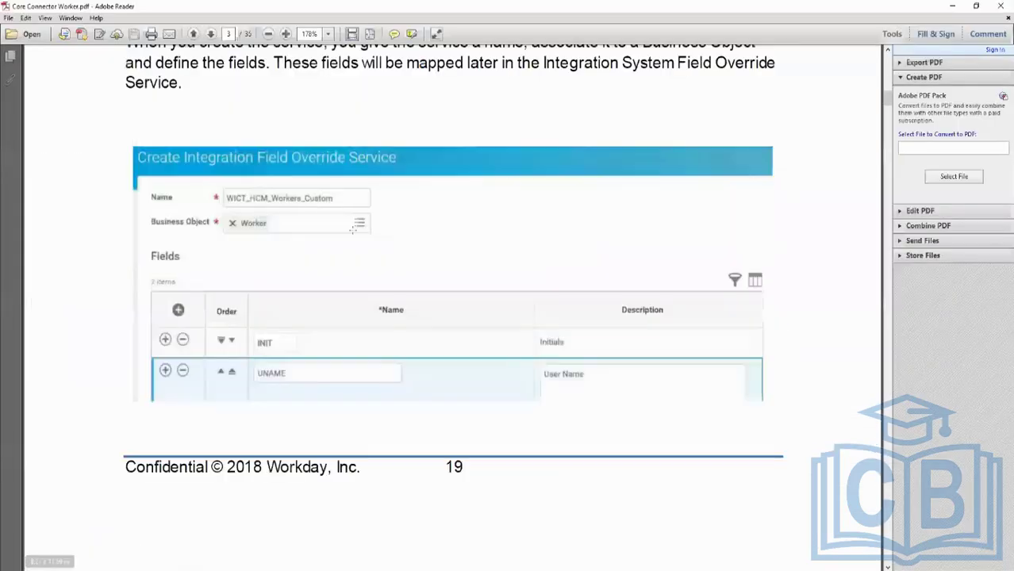
In Adobe Reader, read how the integration checks the transaction log in Core Connector Worker.pdf, and return to the browser.
{"action": "scroll", "coordinate": [353, 229], "scroll_direction": "up", "scroll_amount": 15}
{"action": "scroll", "coordinate": [319, 222], "scroll_direction": "up", "scroll_amount": 12}
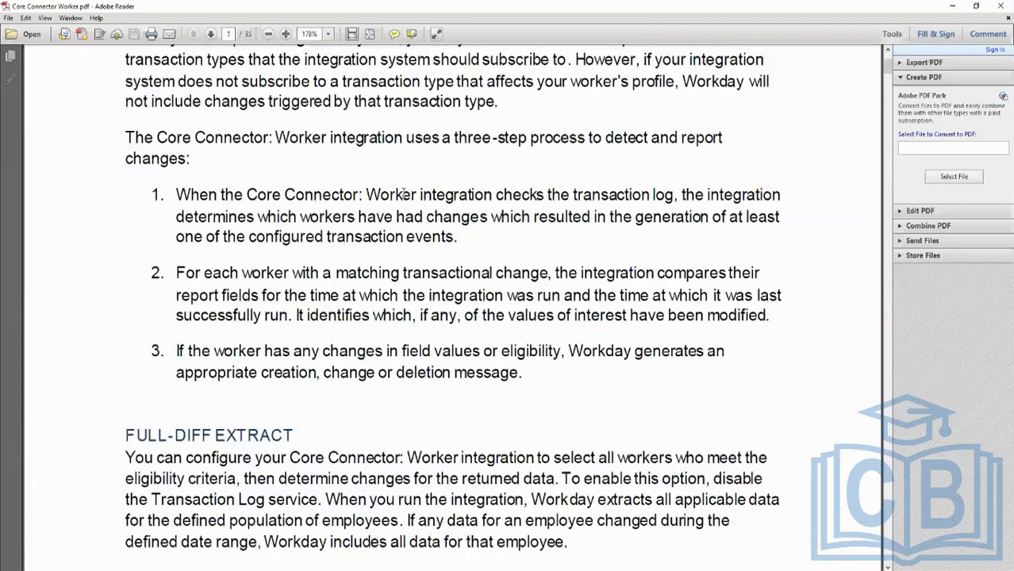
{"action": "left_click_drag", "start_coordinate": [246, 195], "coordinate": [650, 195]}
{"action": "left_click", "coordinate": [684, 246]}
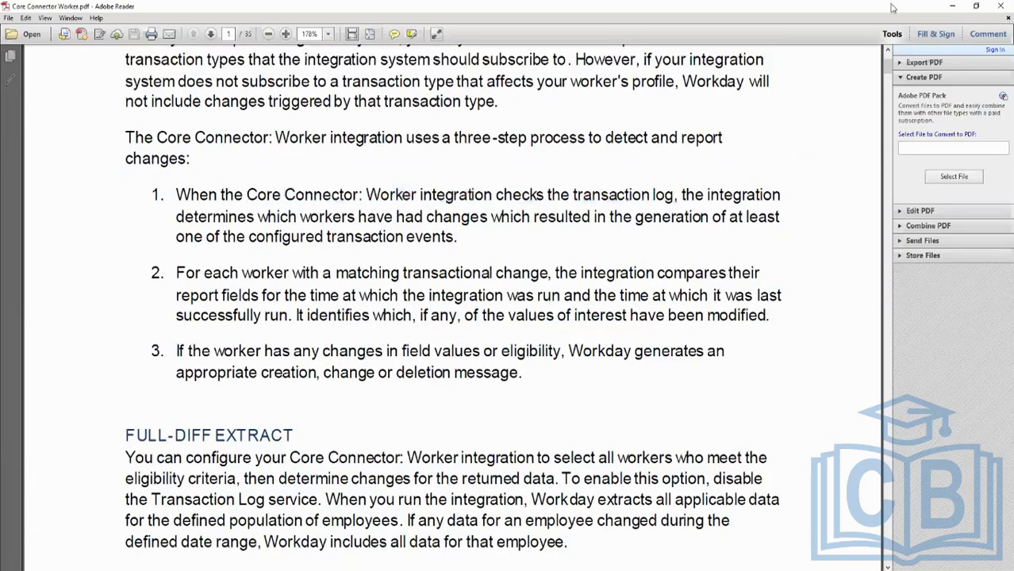
{"action": "left_click", "coordinate": [951, 6]}
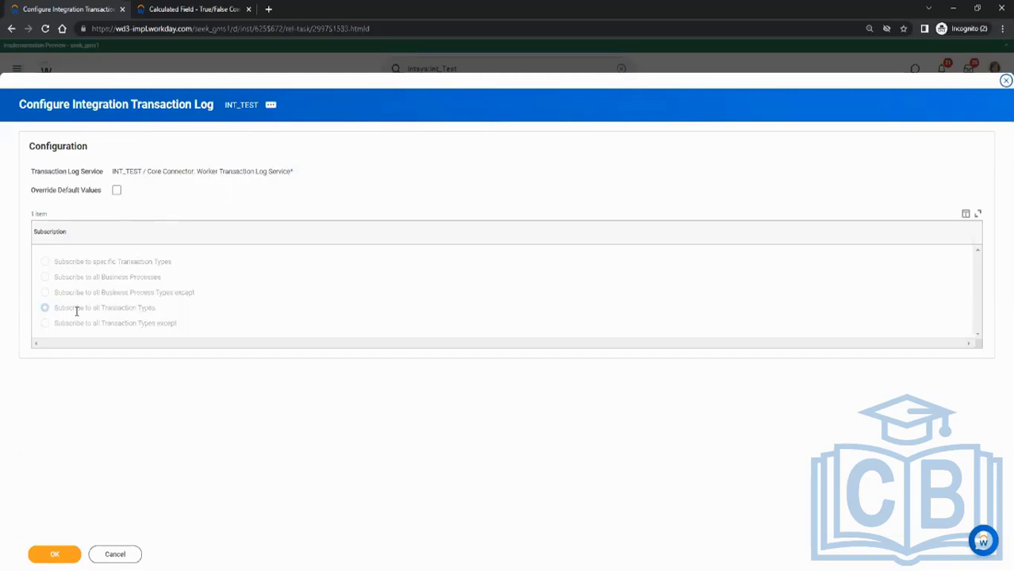
Override the transaction log's default values and subscribe to specific transaction types with Hire - Hire Employee Event.
{"action": "left_click_drag", "start_coordinate": [53, 312], "coordinate": [181, 321]}
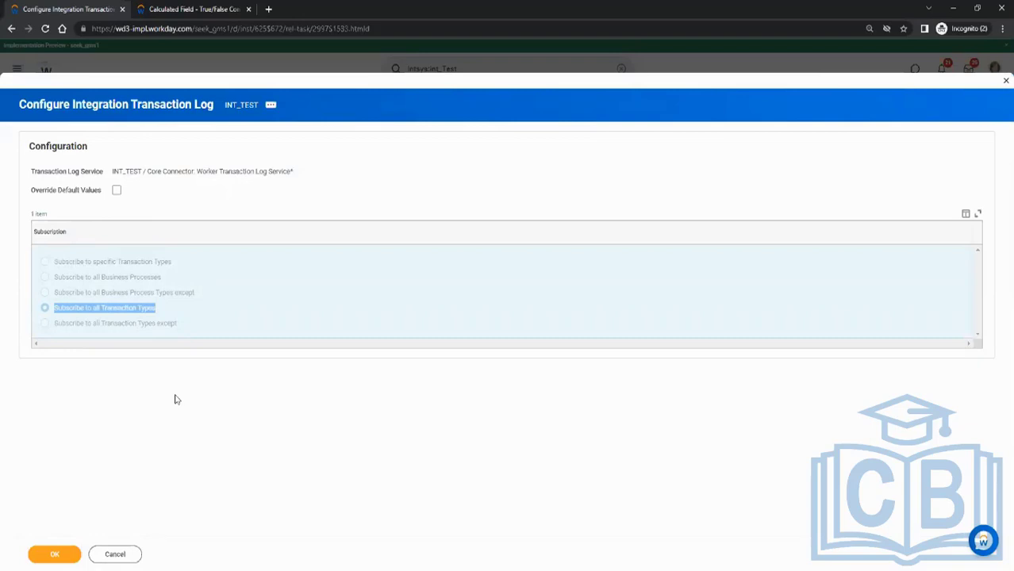
{"action": "left_click", "coordinate": [117, 192]}
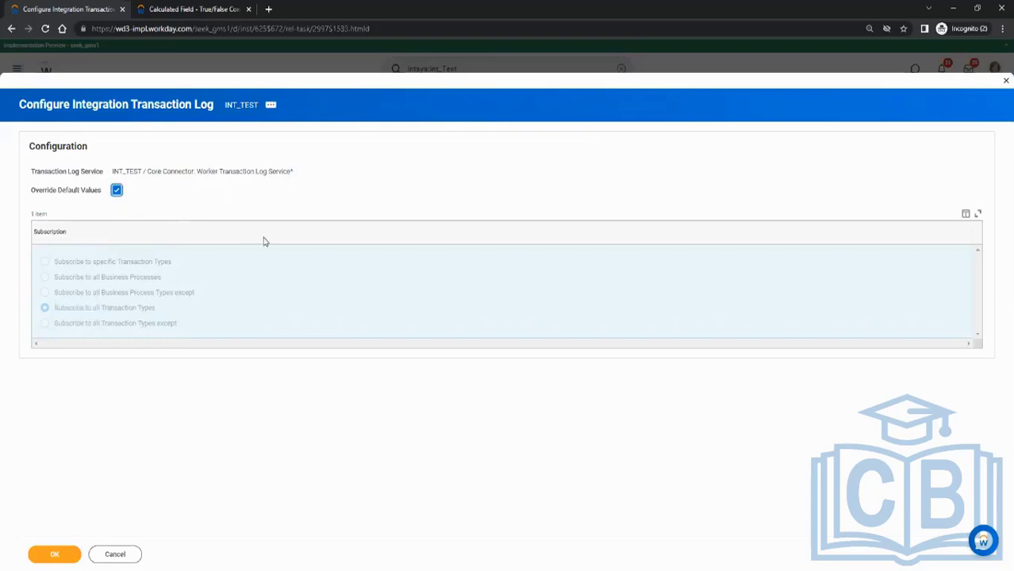
{"action": "left_click", "coordinate": [123, 264]}
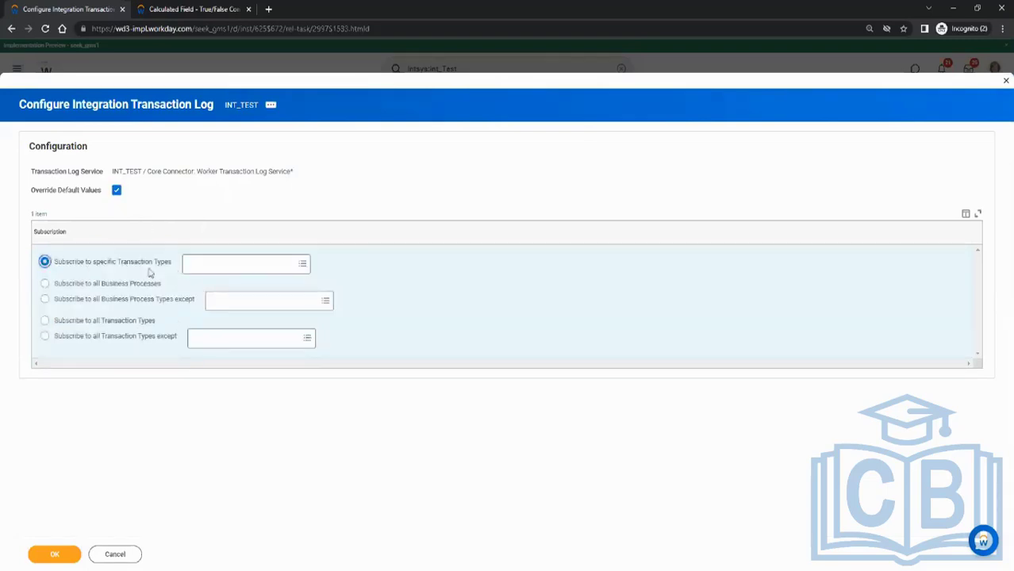
{"action": "left_click", "coordinate": [210, 265]}
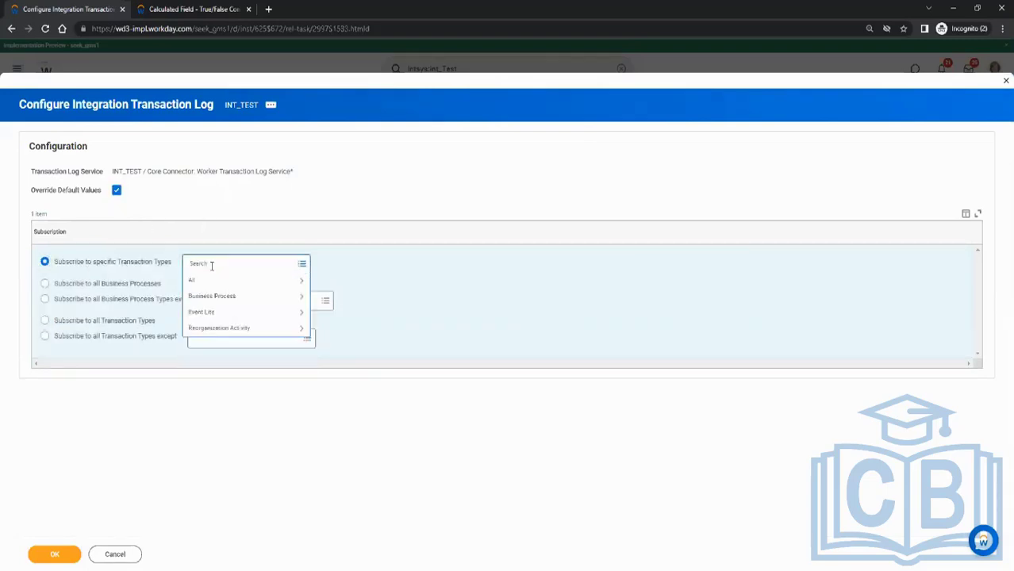
{"action": "key", "text": "Return"}
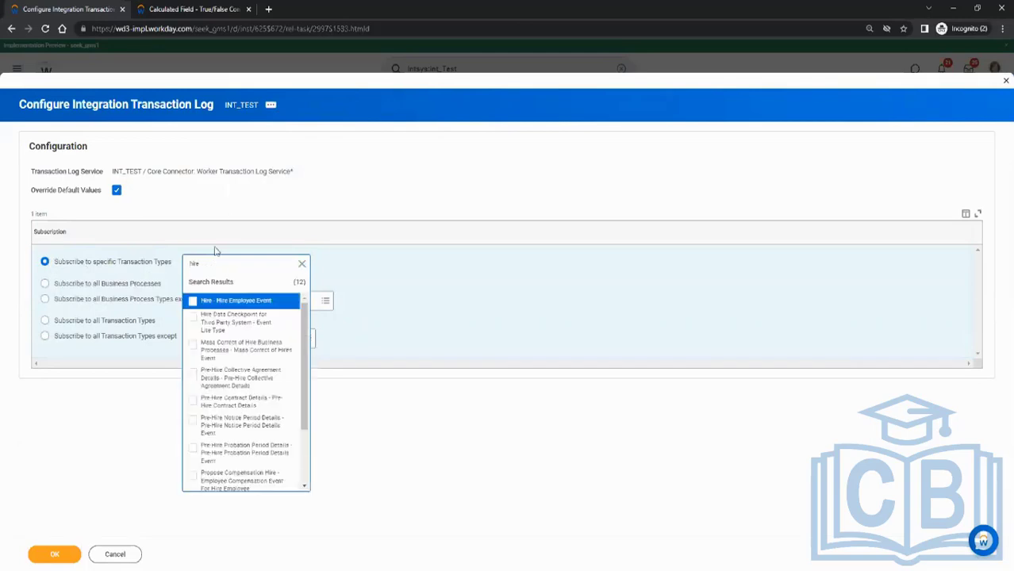
{"action": "left_click", "coordinate": [253, 299]}
{"action": "left_click", "coordinate": [468, 284]}
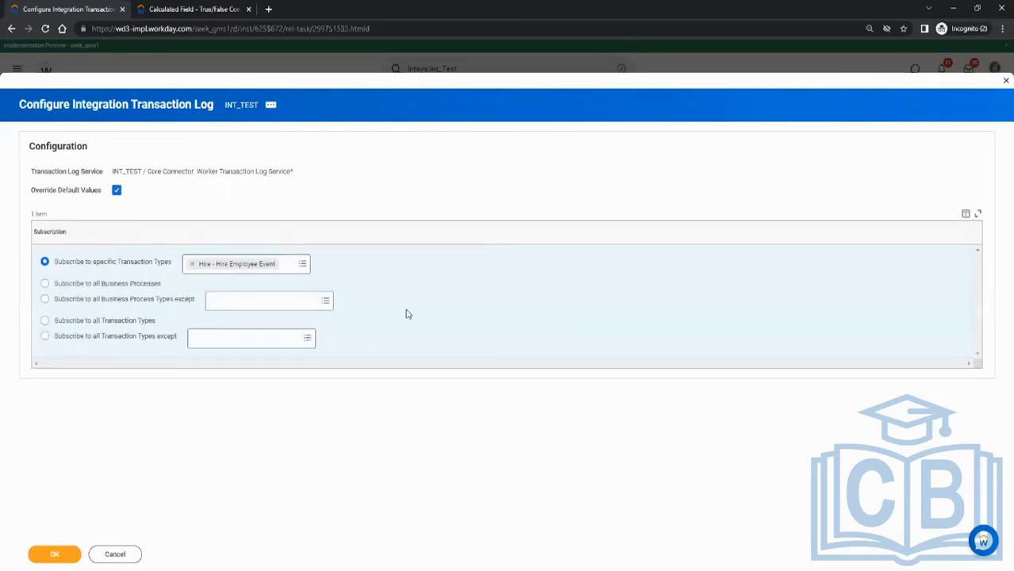
Add Termination - Terminate Employee Event to the subscribed specific transaction types.
{"action": "left_click", "coordinate": [289, 271]}
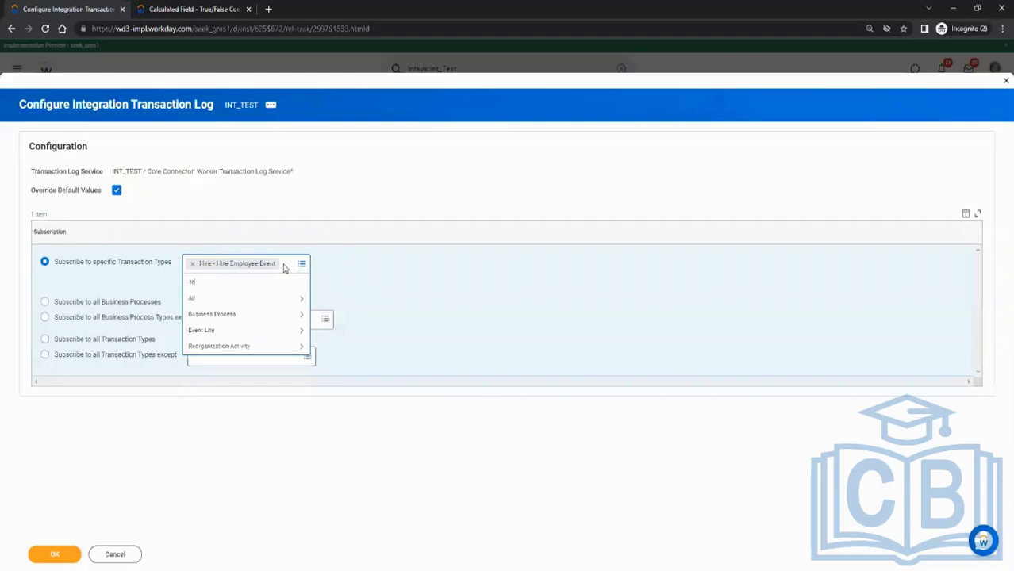
{"action": "key", "text": "Return"}
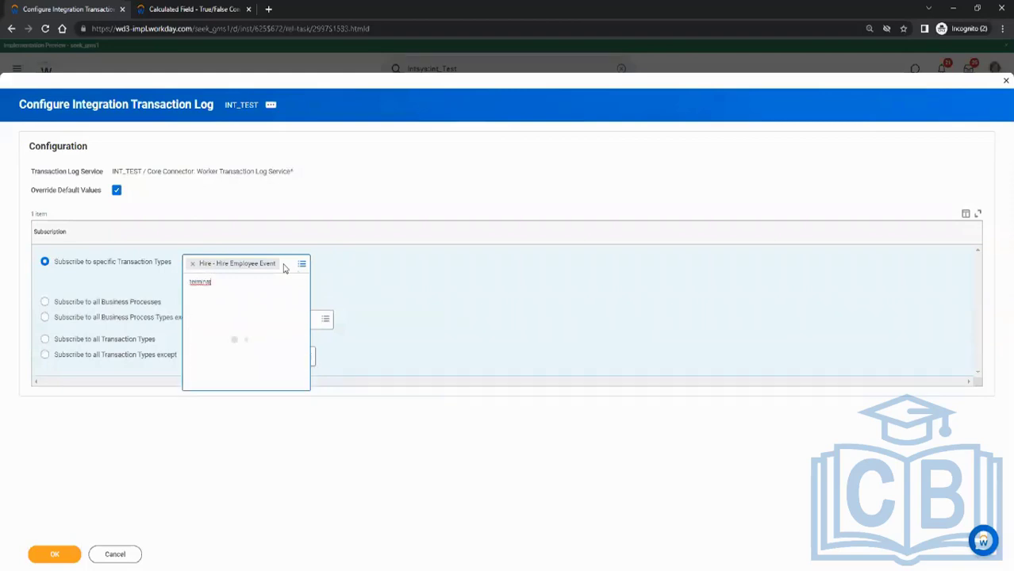
{"action": "left_click", "coordinate": [242, 321]}
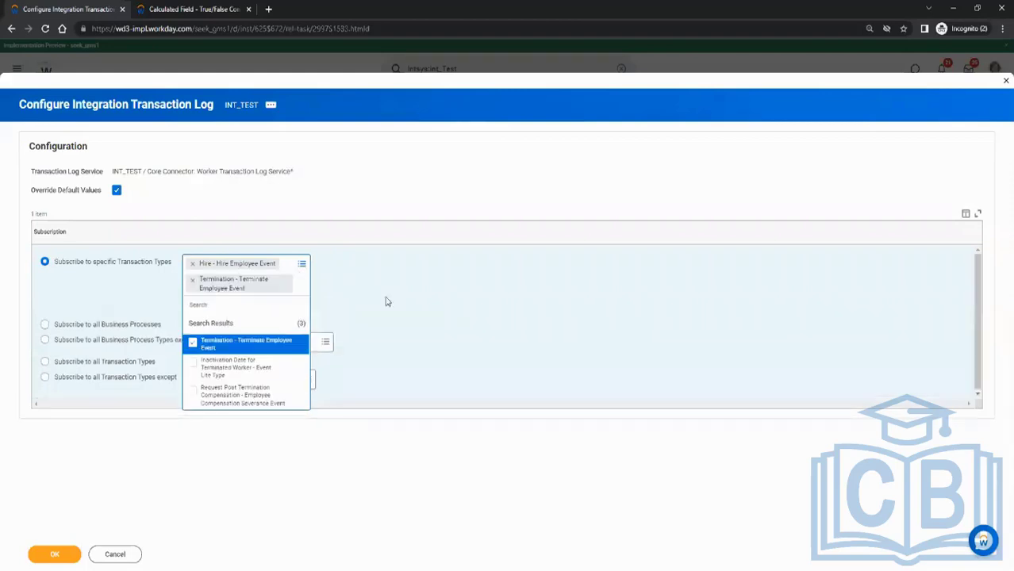
{"action": "left_click", "coordinate": [387, 299]}
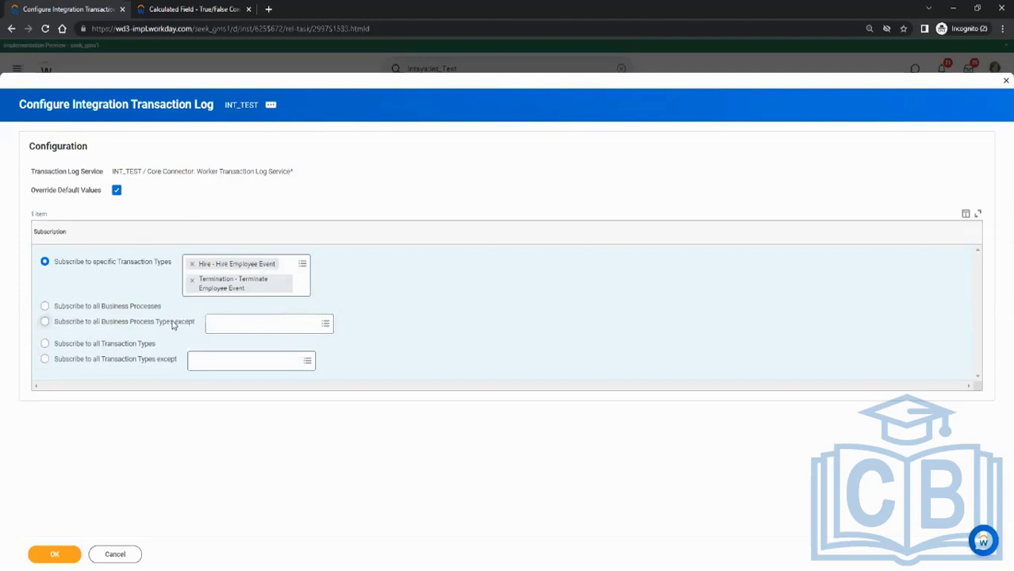
Switch the subscription to all Business Process Types except, and look through the business process types offered as exceptions.
{"action": "left_click_drag", "start_coordinate": [77, 309], "coordinate": [167, 310]}
{"action": "left_click", "coordinate": [89, 322]}
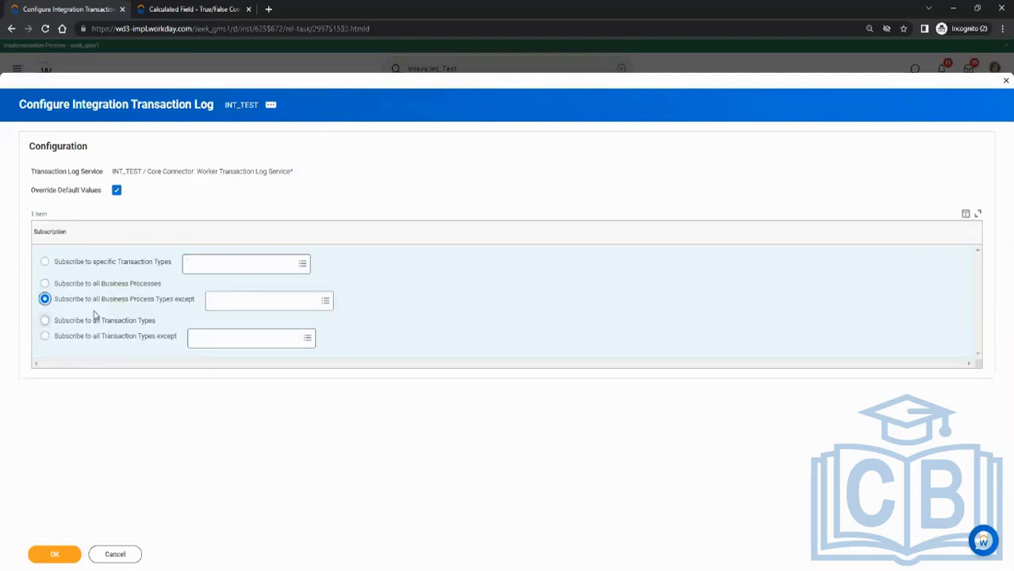
{"action": "left_click", "coordinate": [227, 301]}
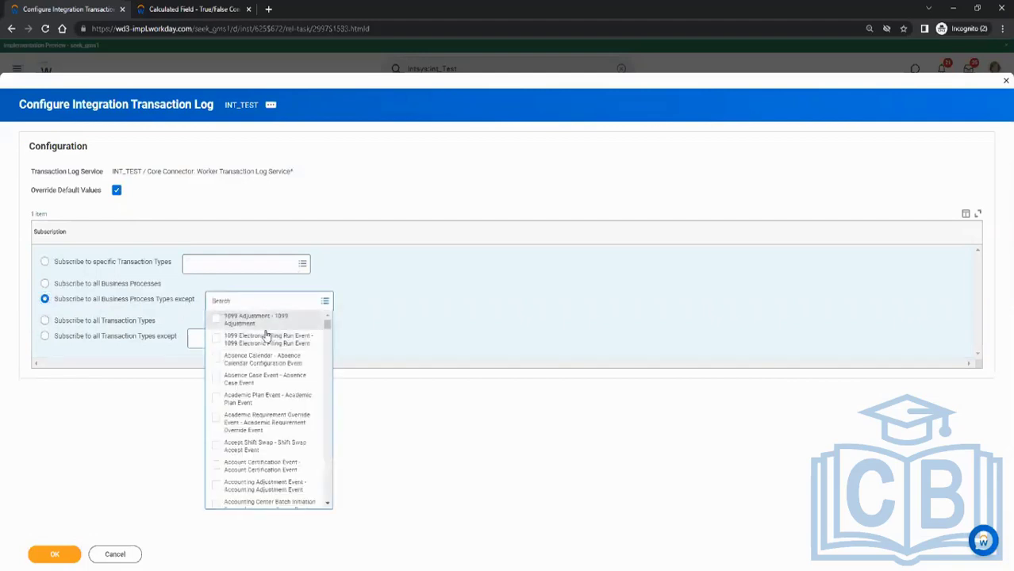
{"action": "left_click", "coordinate": [143, 374]}
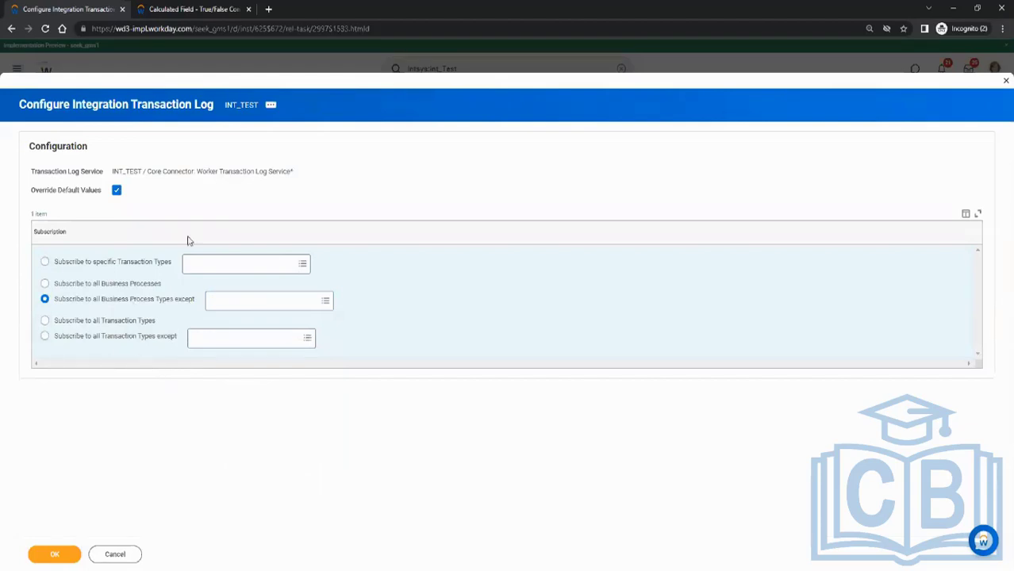
Set the subscription back to specific transaction types, choose Hire - Hire Employee Event, and save the transaction log configuration.
{"action": "left_click", "coordinate": [127, 268]}
{"action": "left_click", "coordinate": [194, 263]}
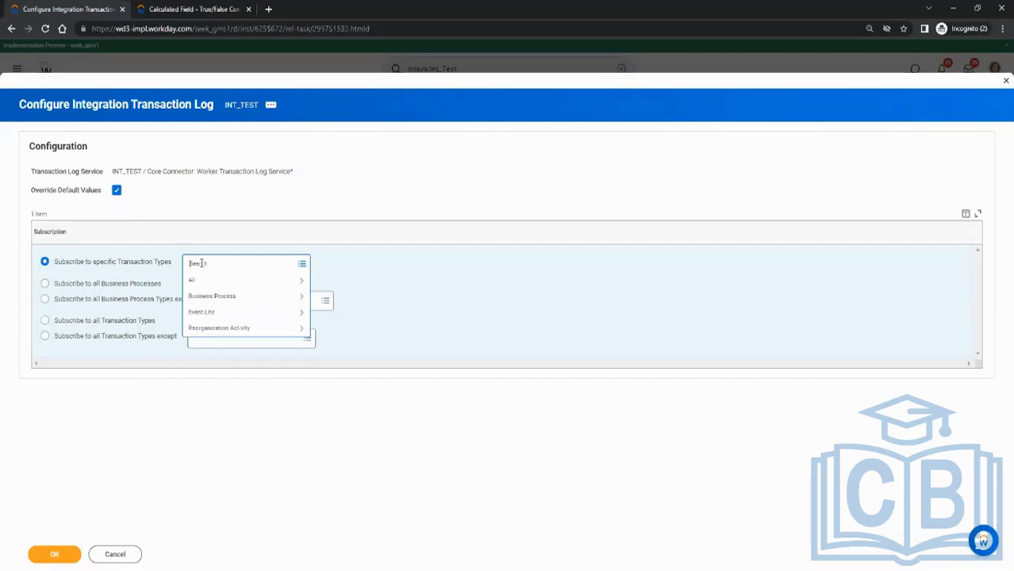
{"action": "type", "text": "hire"}
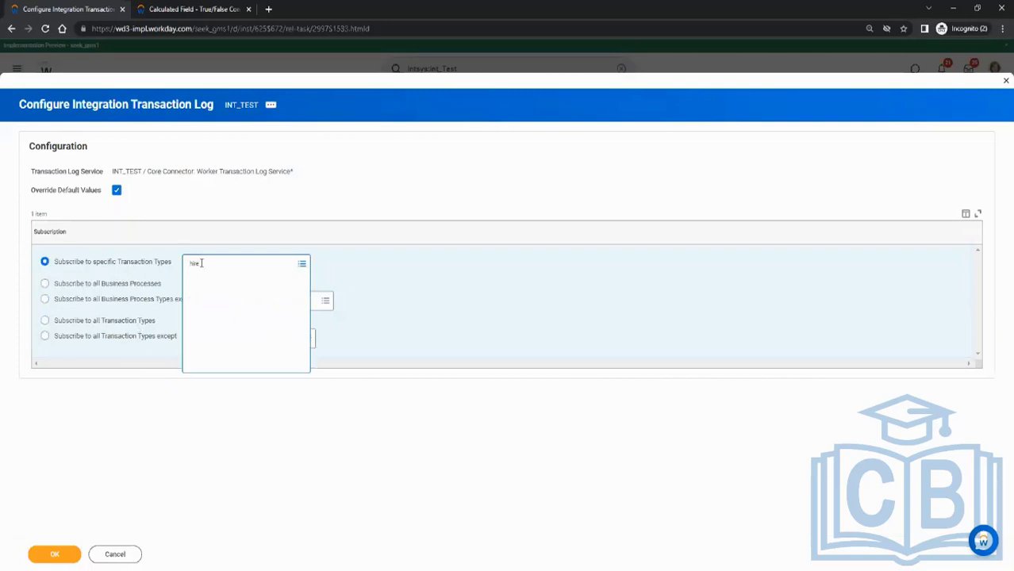
{"action": "left_click", "coordinate": [226, 299]}
{"action": "left_click", "coordinate": [169, 421]}
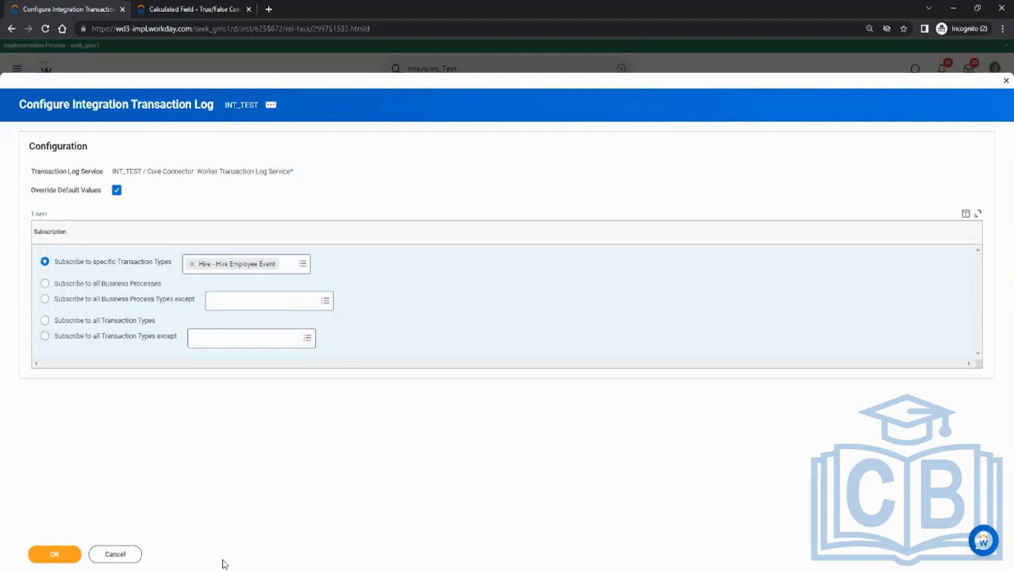
{"action": "left_click", "coordinate": [54, 555]}
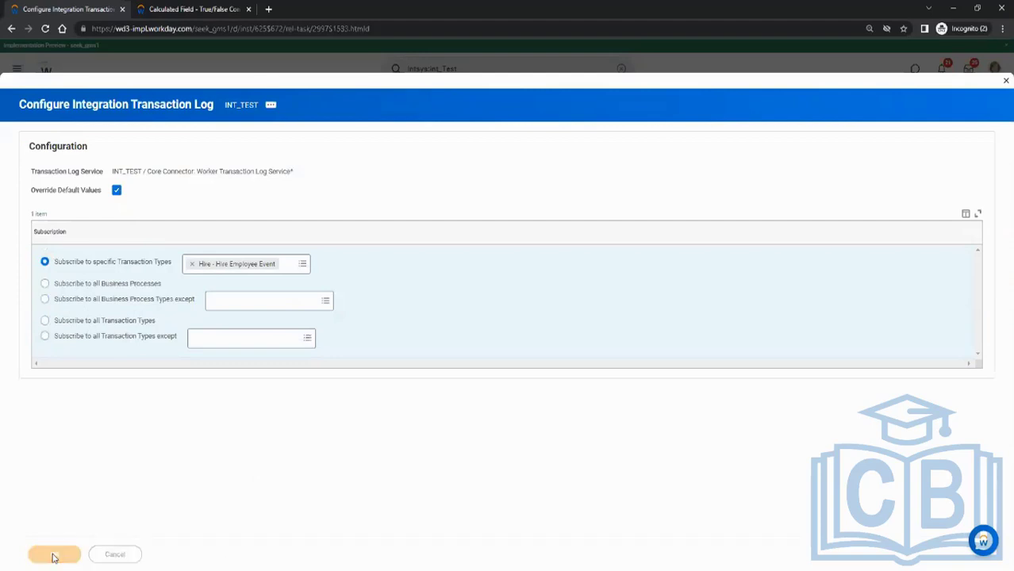